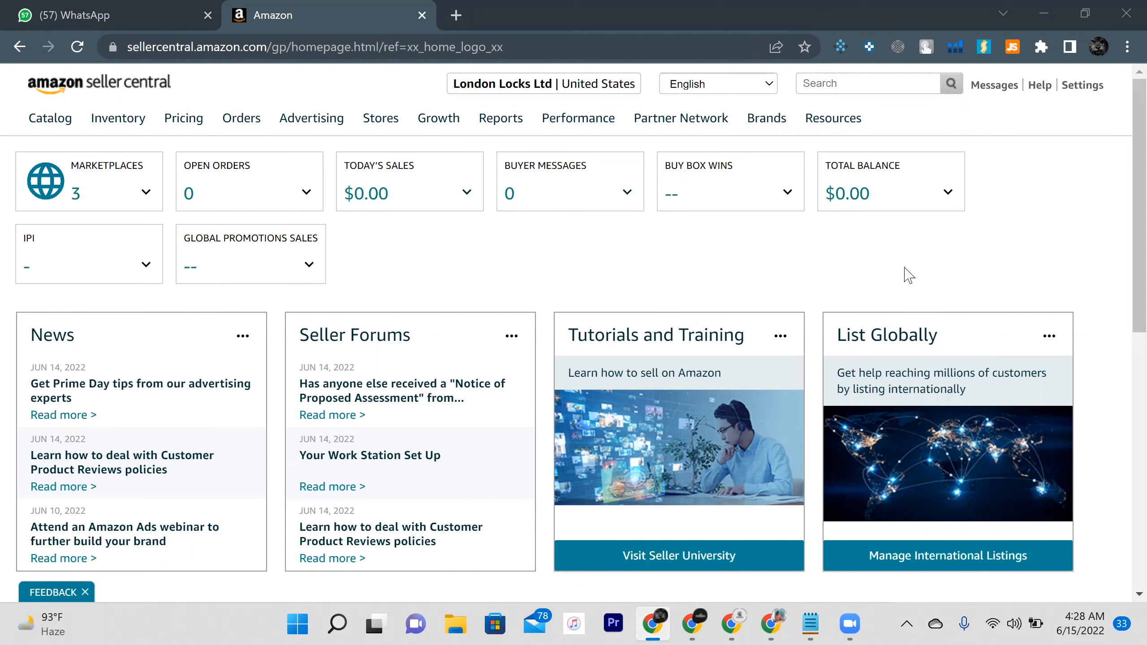
- Open the seller account information, check which selling services the account is registered for, and return to the home page
mouse_move(134, 123)
mouse_move(1086, 103)
left_click(1027, 180)
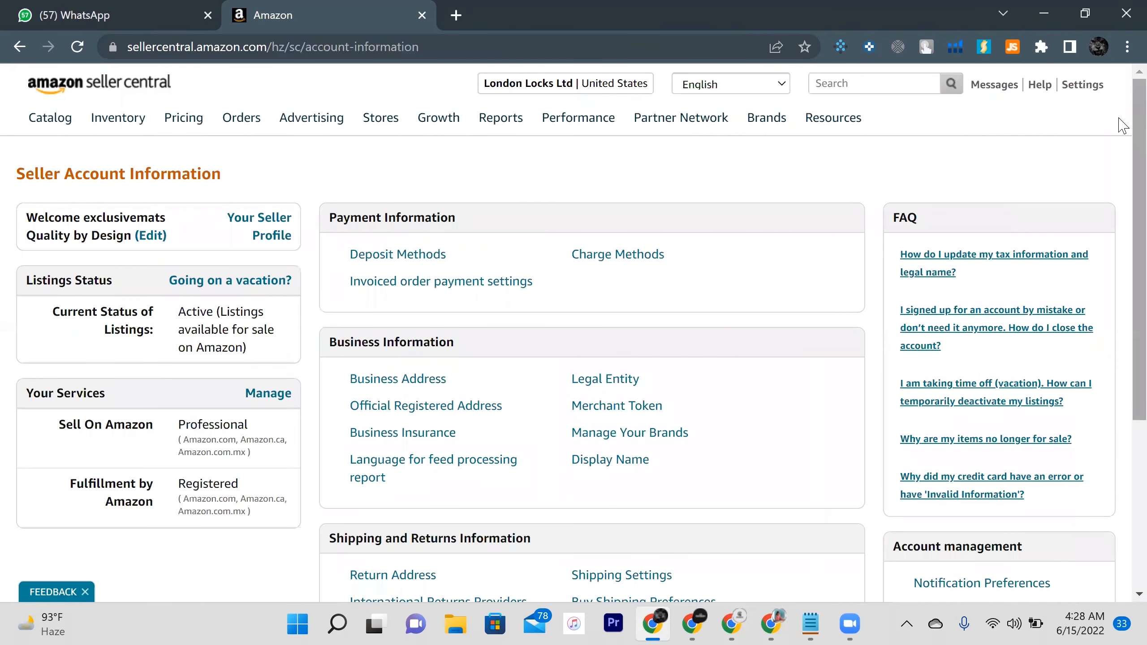
scroll(1119, 199, "down", 1)
scroll(190, 283, "down", 1)
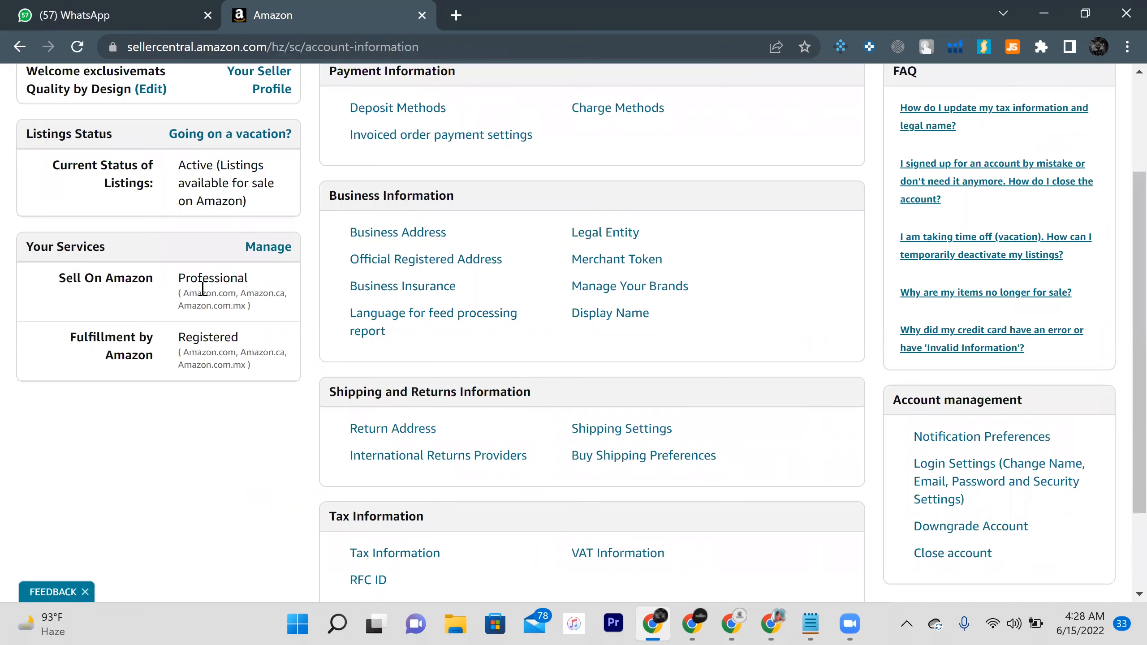
scroll(1122, 194, "up", 2)
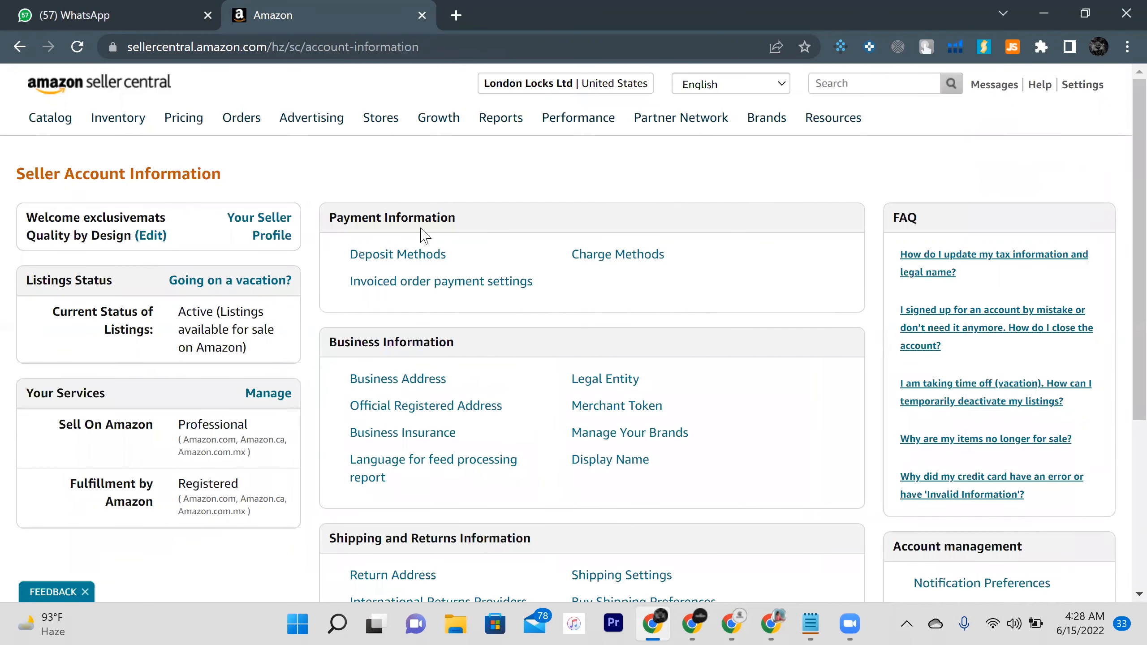
left_click(123, 84)
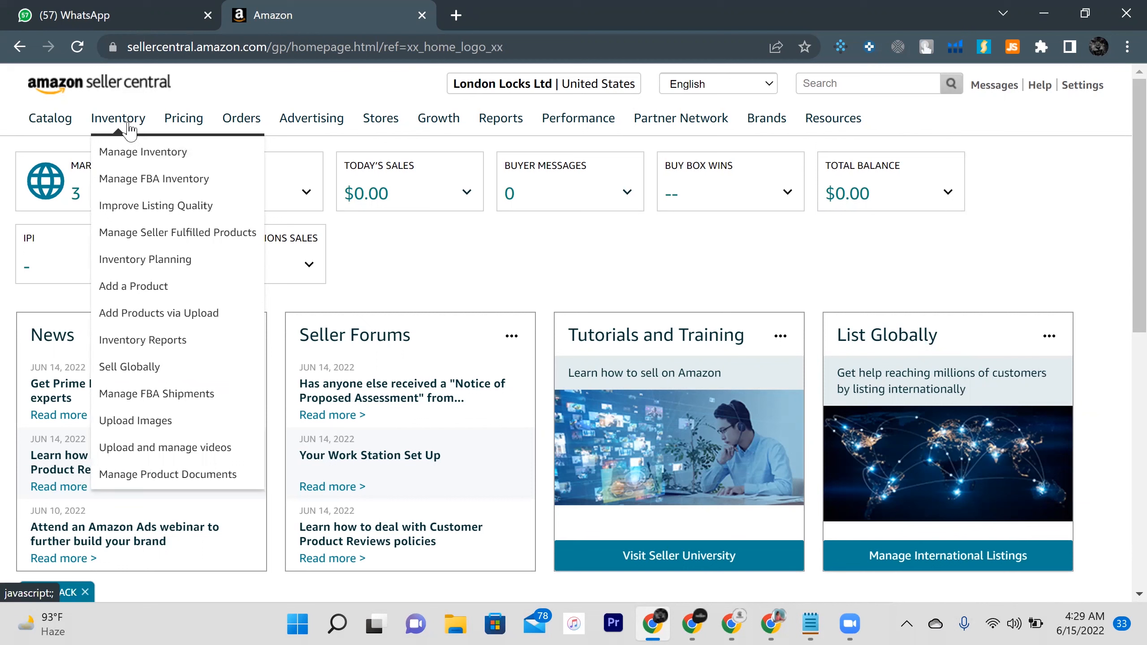
- Open the inventory file download page for adding products via upload and go to the product type selection
left_click(185, 325)
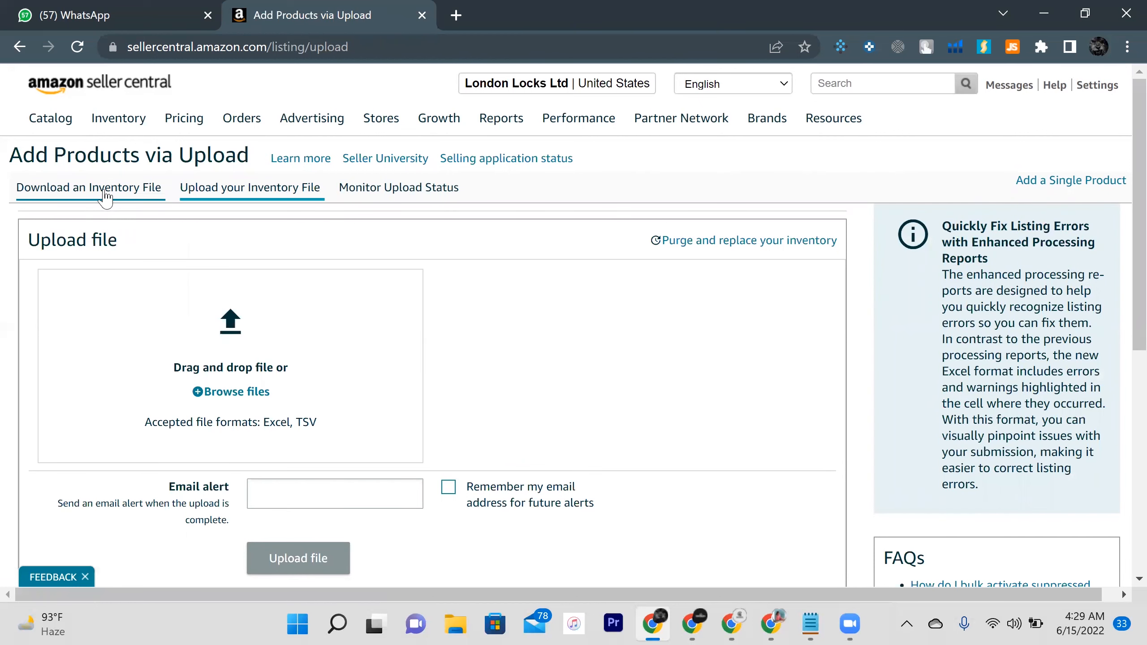
left_click(106, 197)
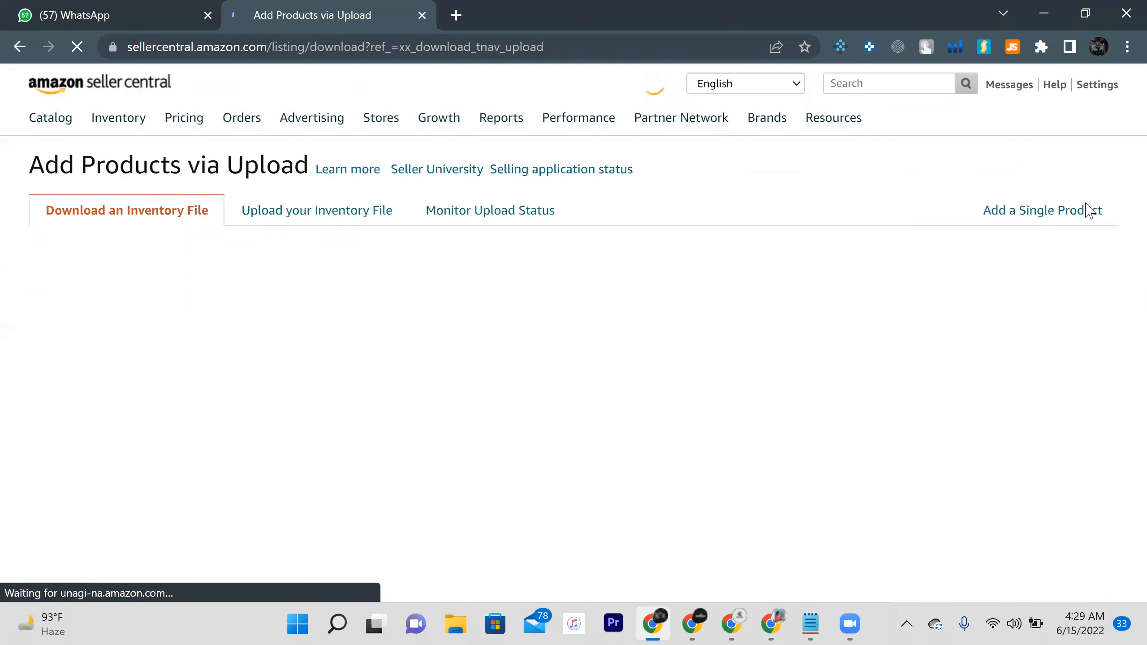
scroll(1120, 237, "down", 2)
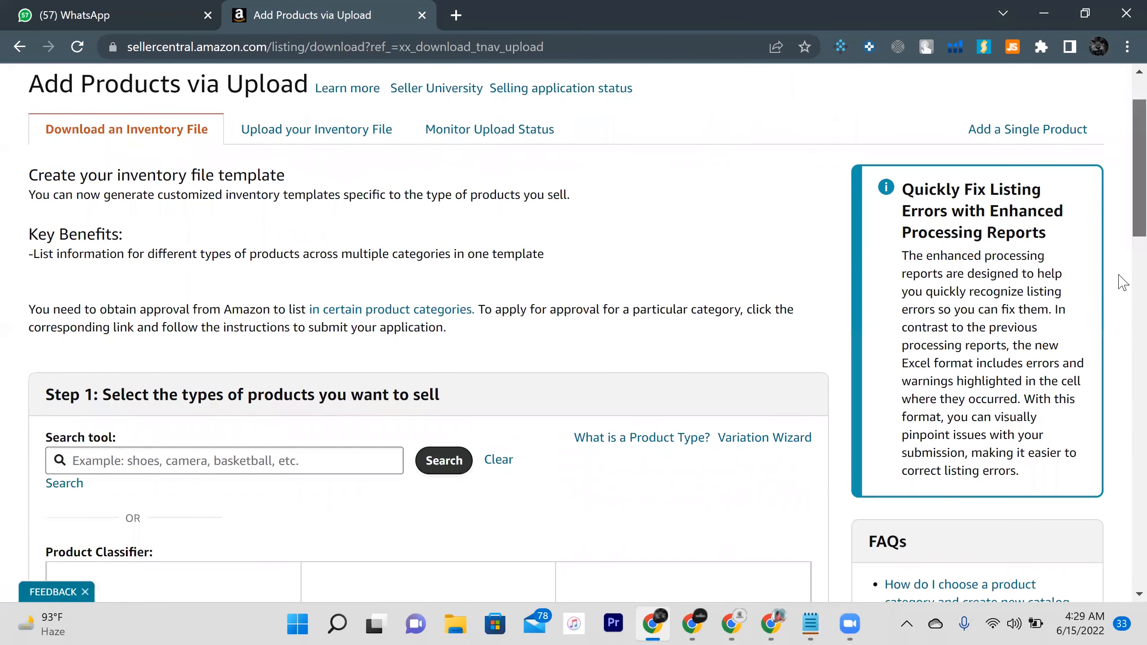
scroll(1120, 282, "down", 5)
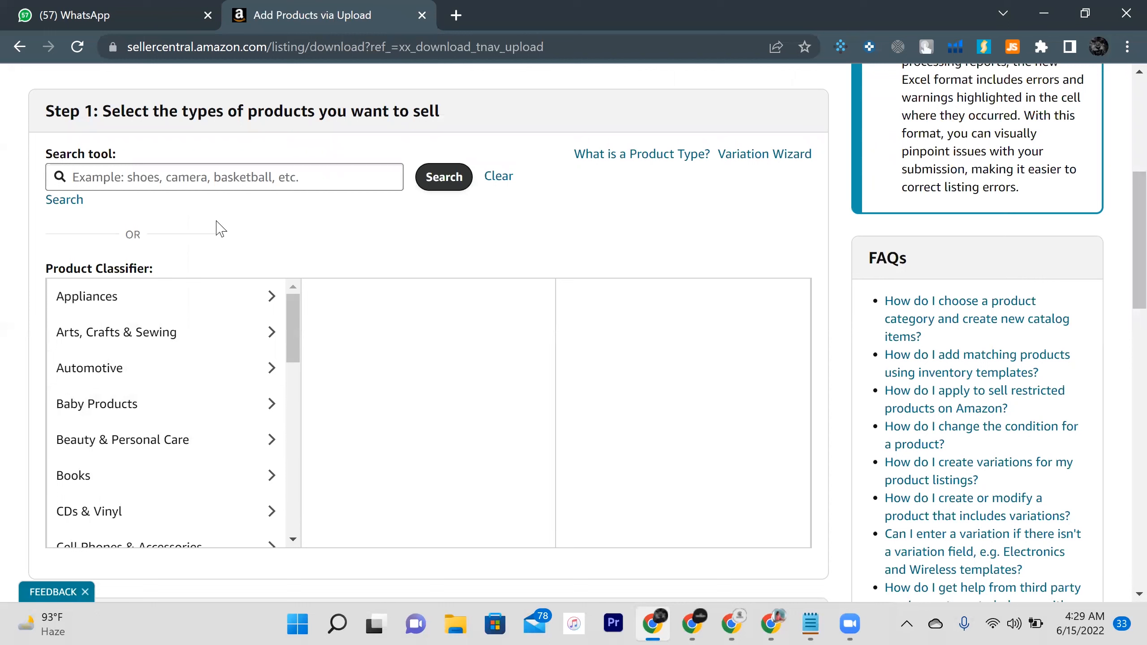
- Search the product types for "car mat" and select the VEHICLE MAT type under Automotive Floor Mats
left_click(187, 178)
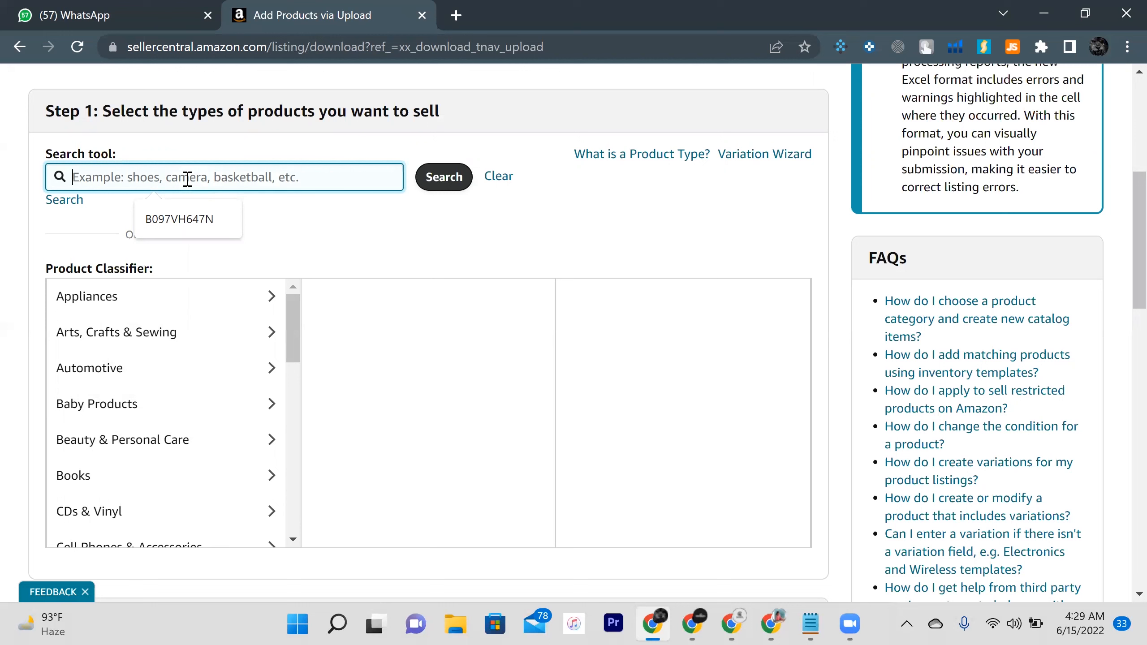
type("car")
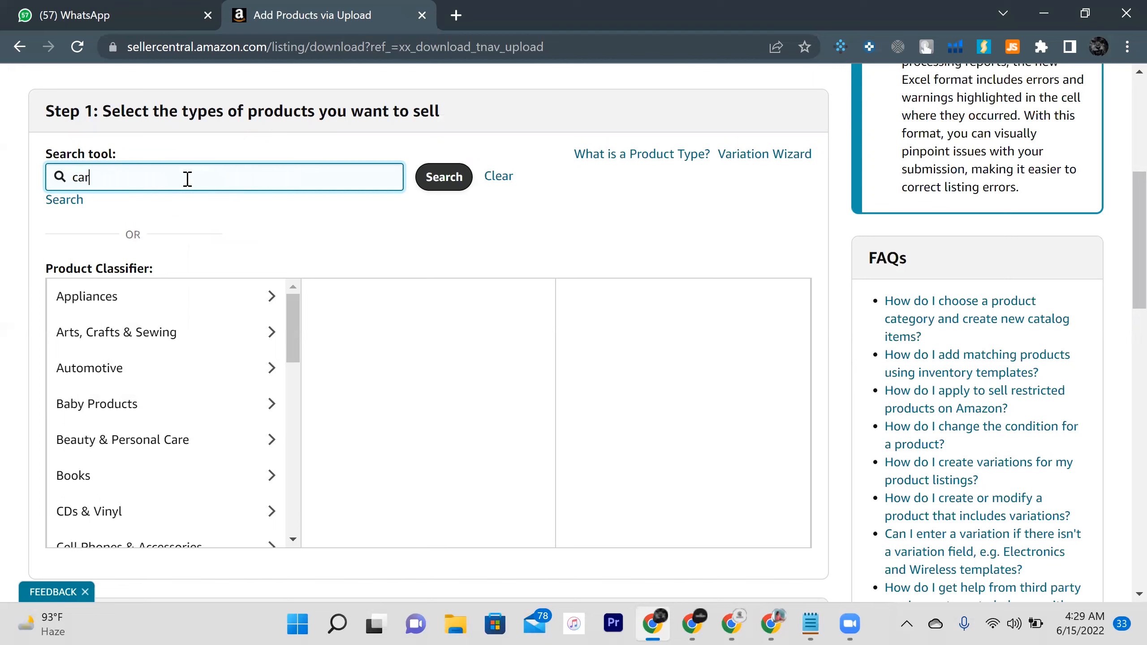
type(" mat")
key("Return")
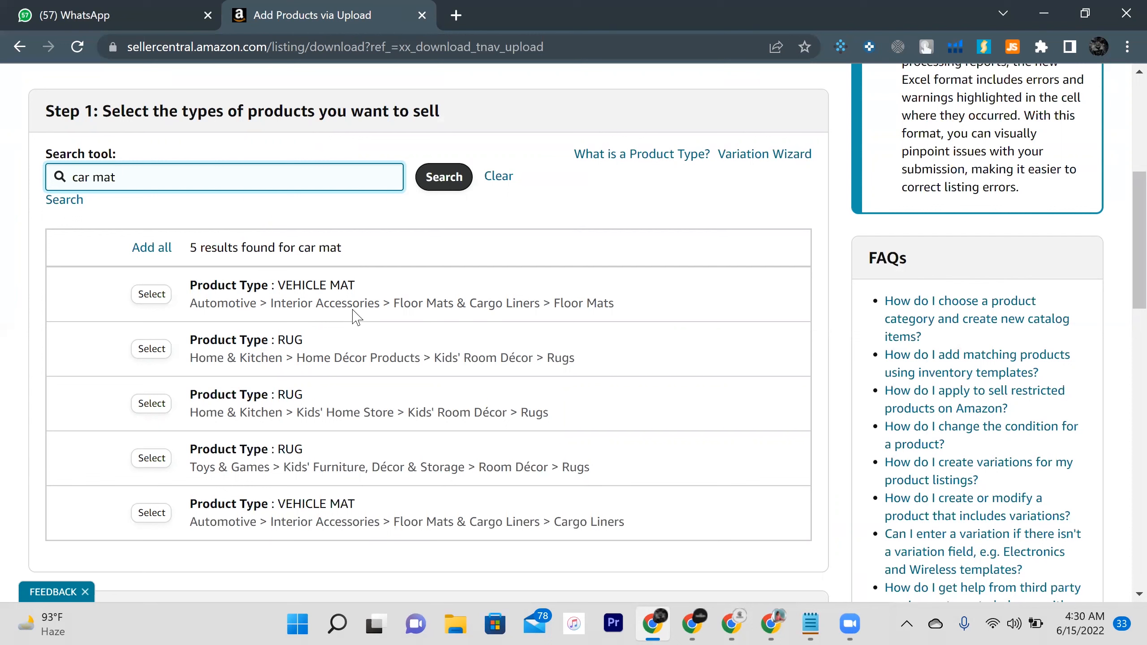
left_click(151, 294)
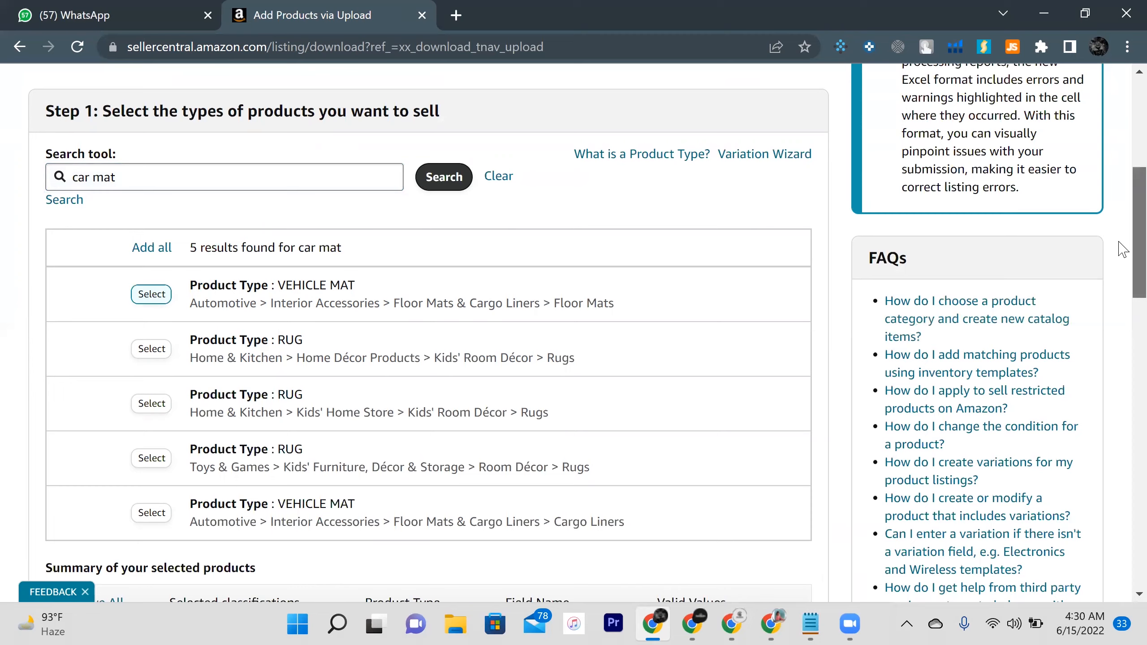
- Deselect Amazon.ca, Amazon.com.mx and all European marketplaces, leaving only Amazon.com selected for the template
scroll(1122, 316, "down", 5)
scroll(1122, 344, "down", 5)
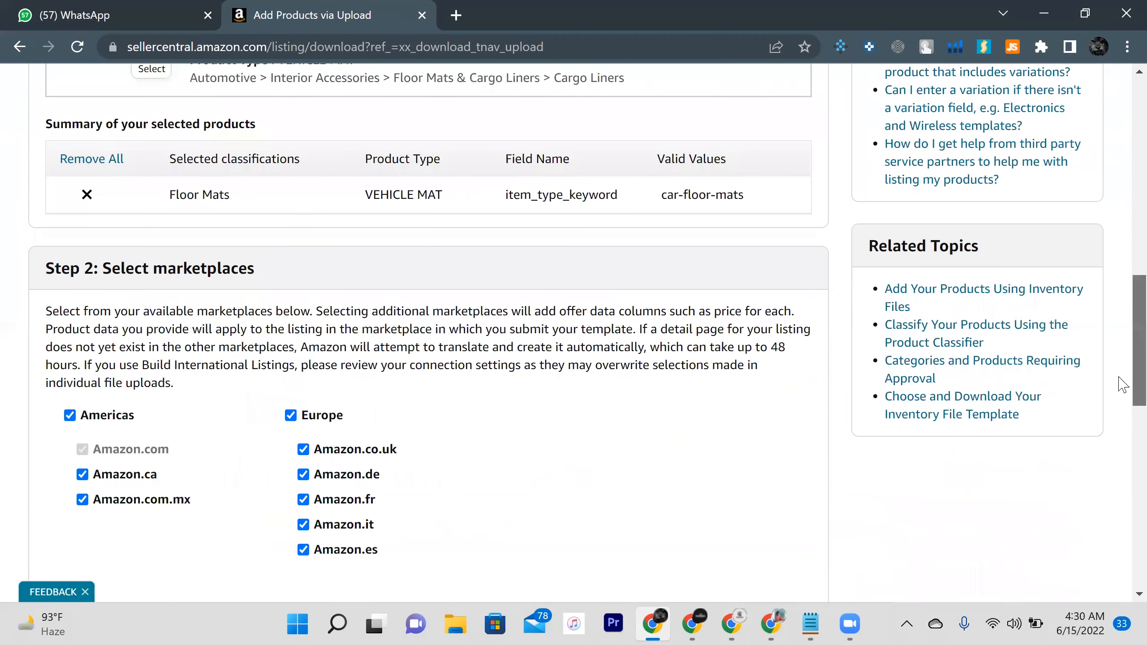
scroll(532, 285, "down", 3)
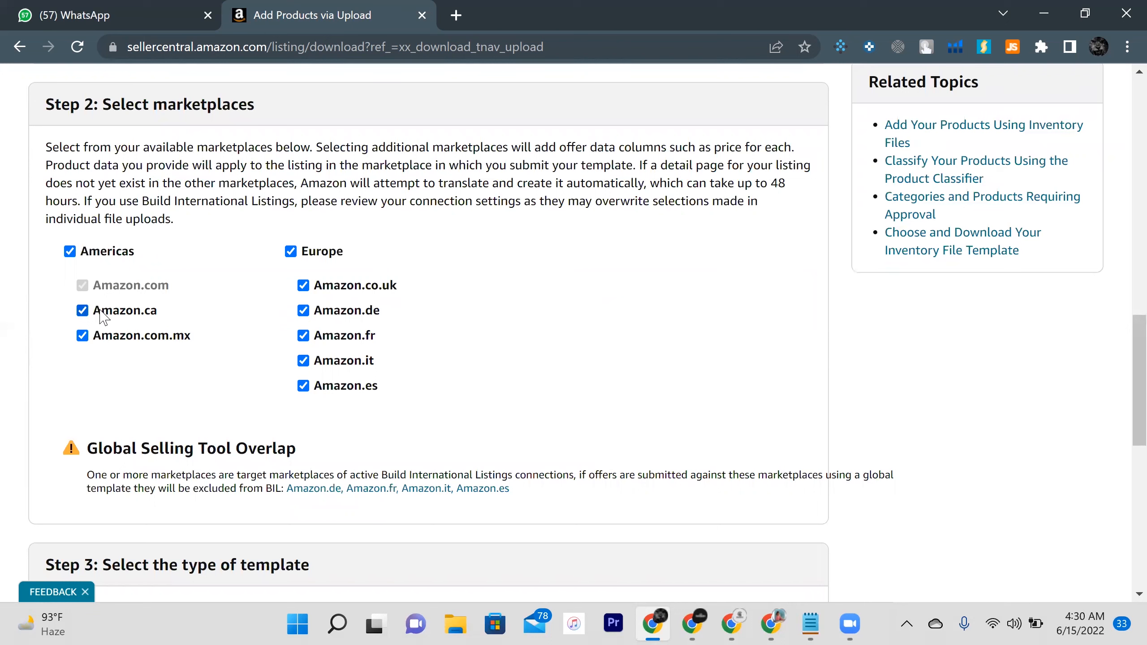
left_click(81, 311)
left_click(82, 335)
left_click(291, 252)
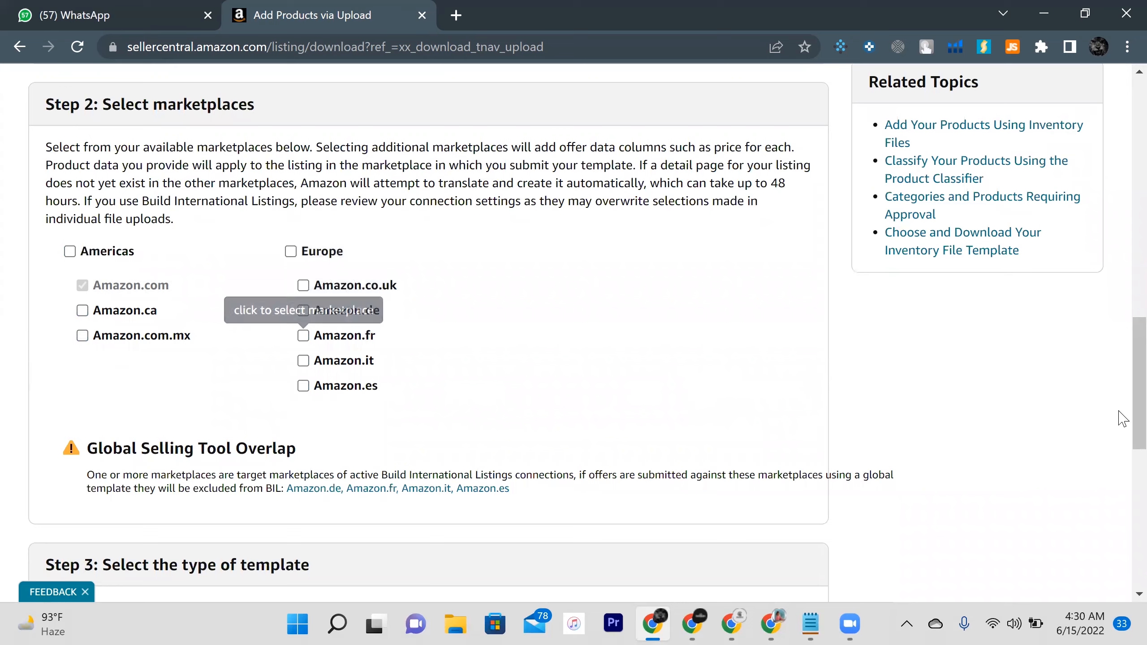
- Compare the Advanced and Custom template modes, examine the attribute groups Custom offers, and return to Advanced mode
left_click_drag(1119, 404, 1120, 465)
scroll(1119, 484, "down", 3)
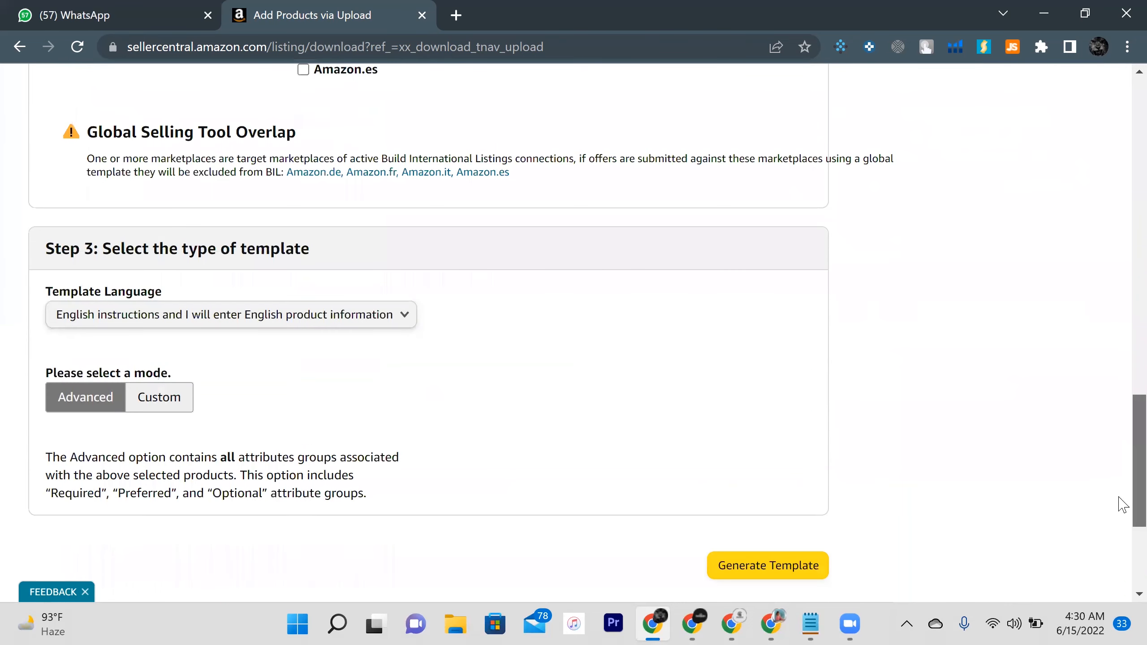
scroll(466, 399, "down", 1)
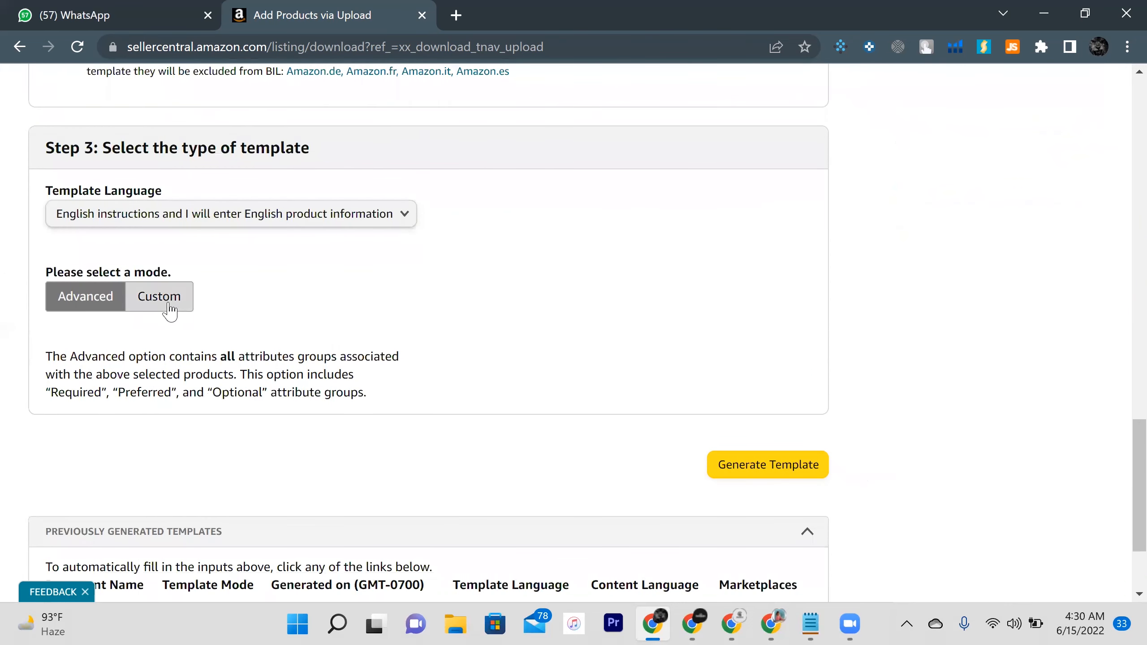
left_click(170, 309)
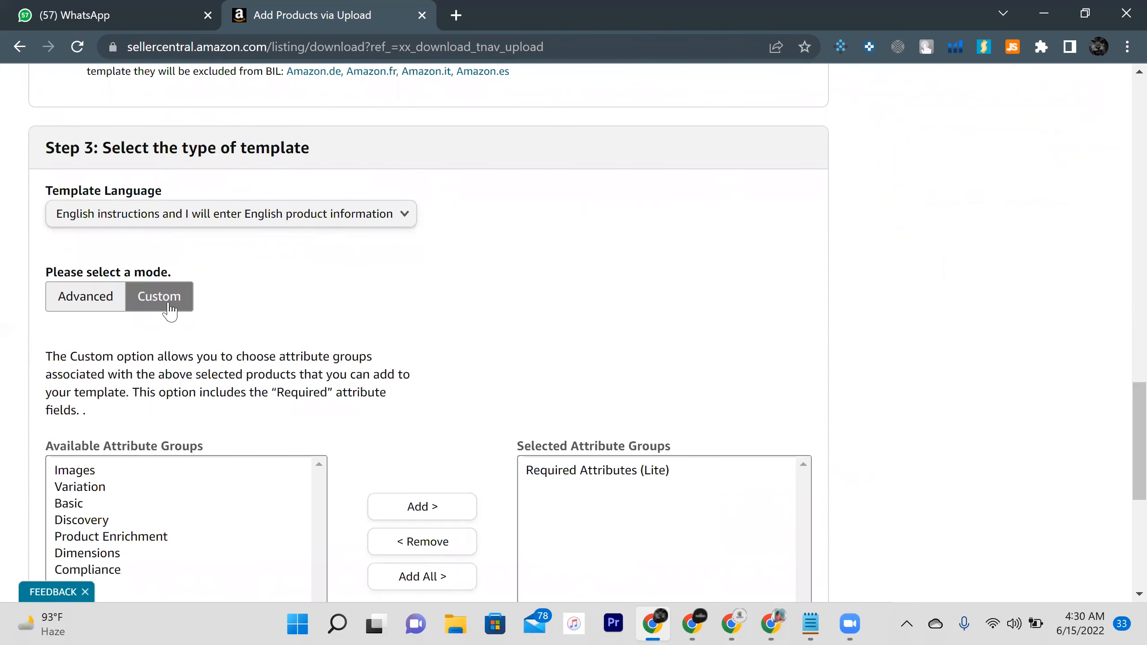
left_click(103, 305)
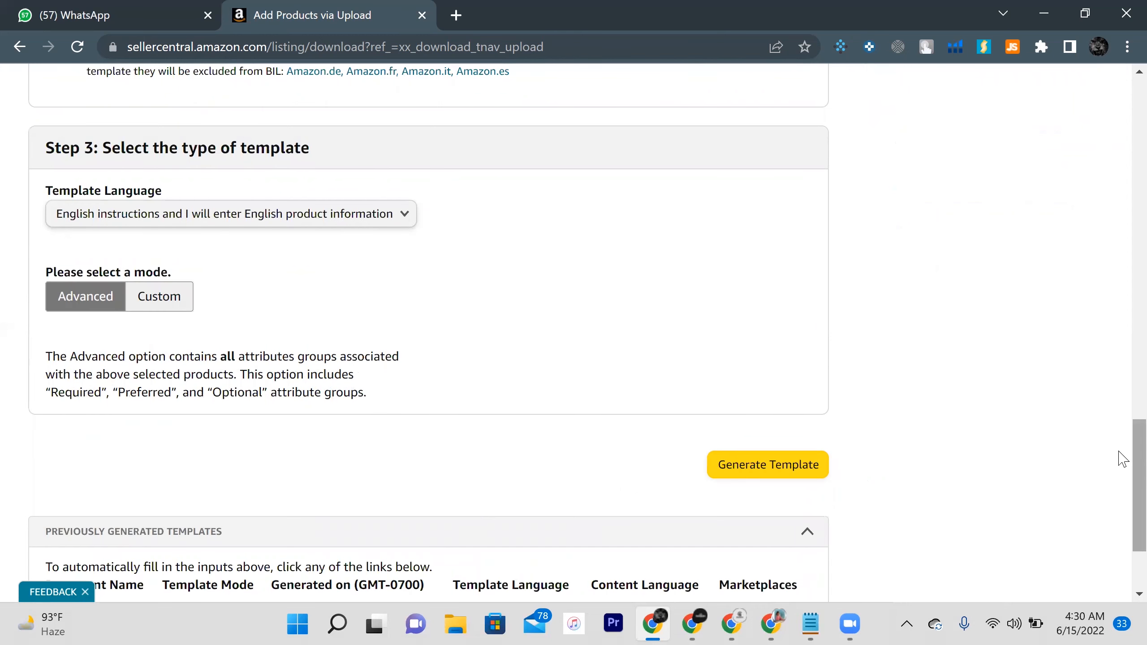
scroll(1120, 465, "down", 1)
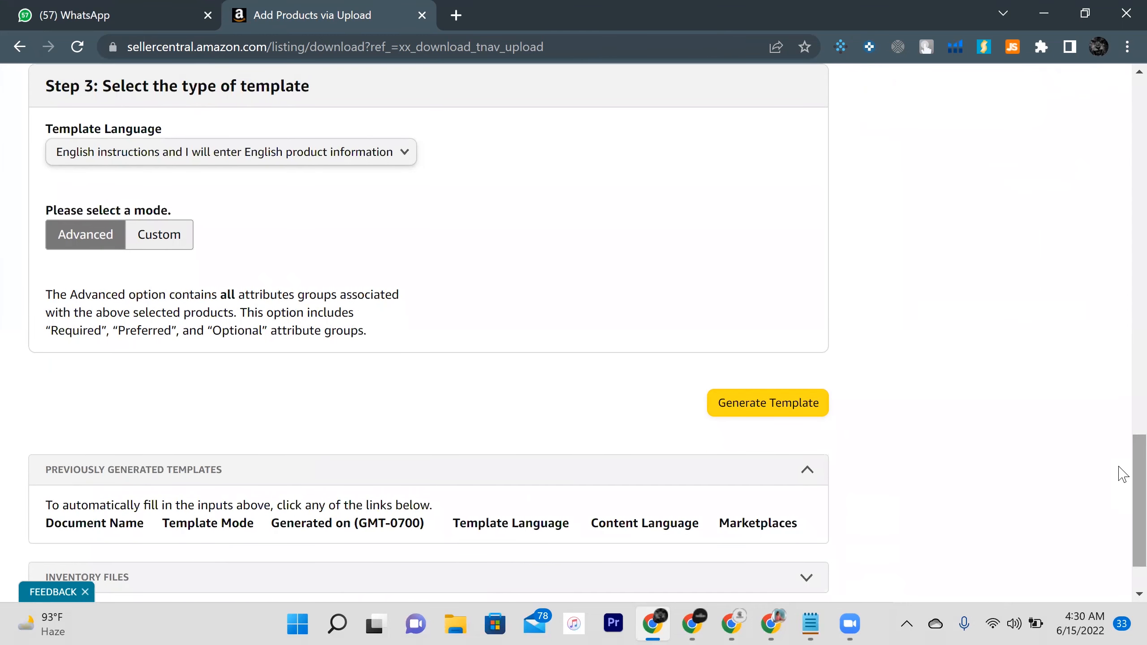
left_click(174, 251)
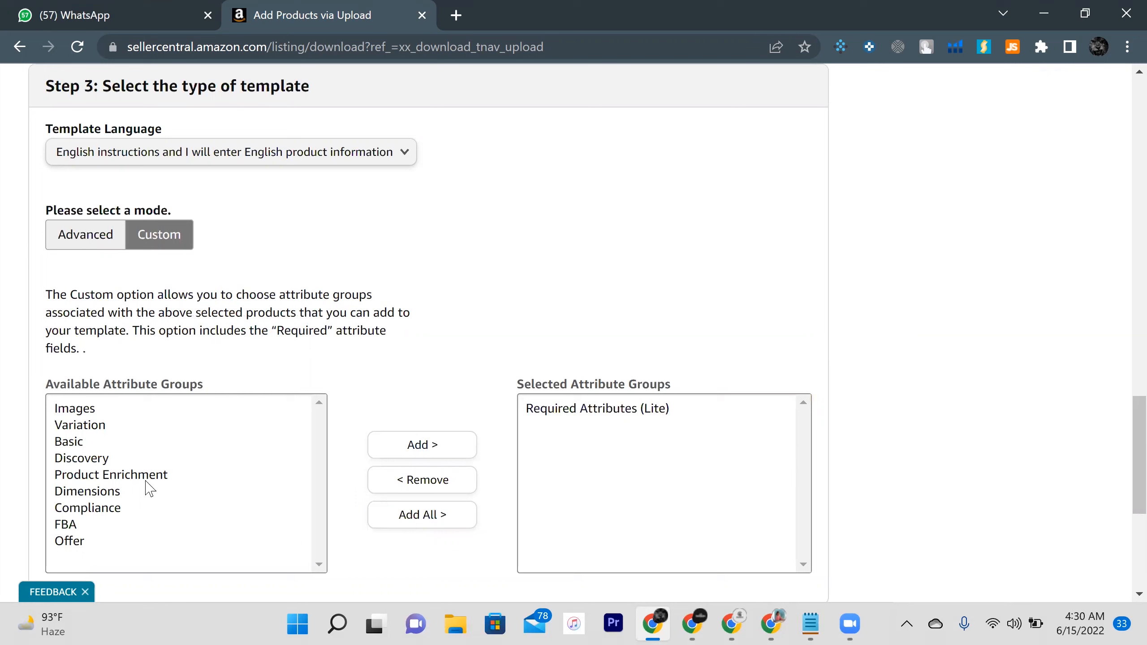
left_click(66, 248)
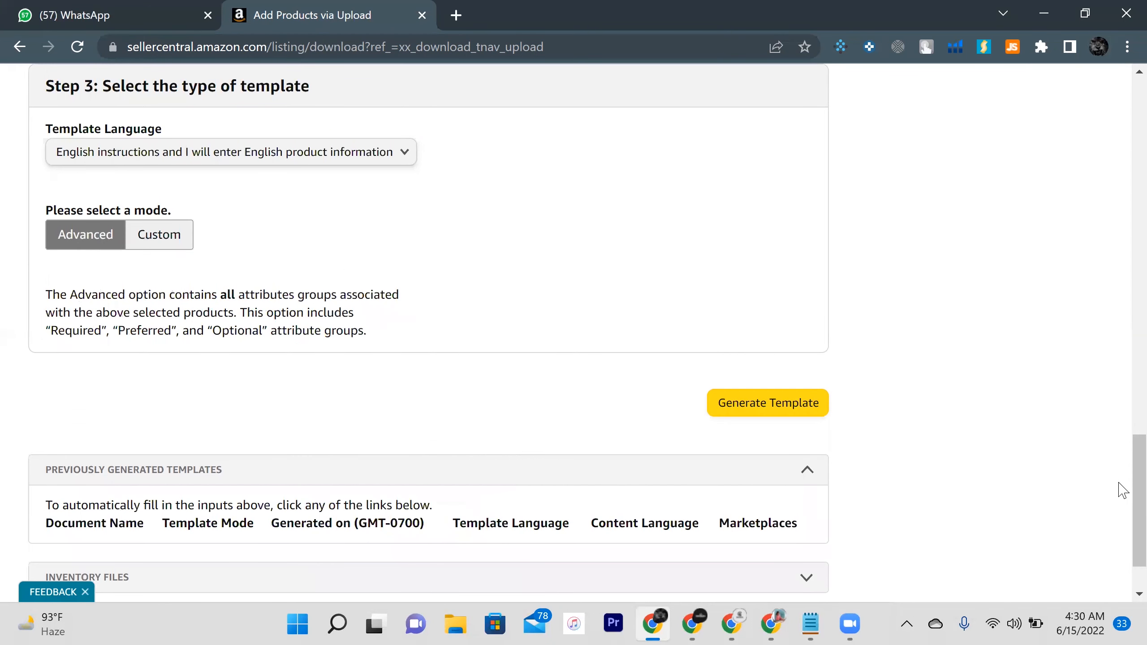
- Generate the inventory template, open the downloaded FloorMats.xlsm in Excel and enable editing
scroll(1122, 492, "down", 1)
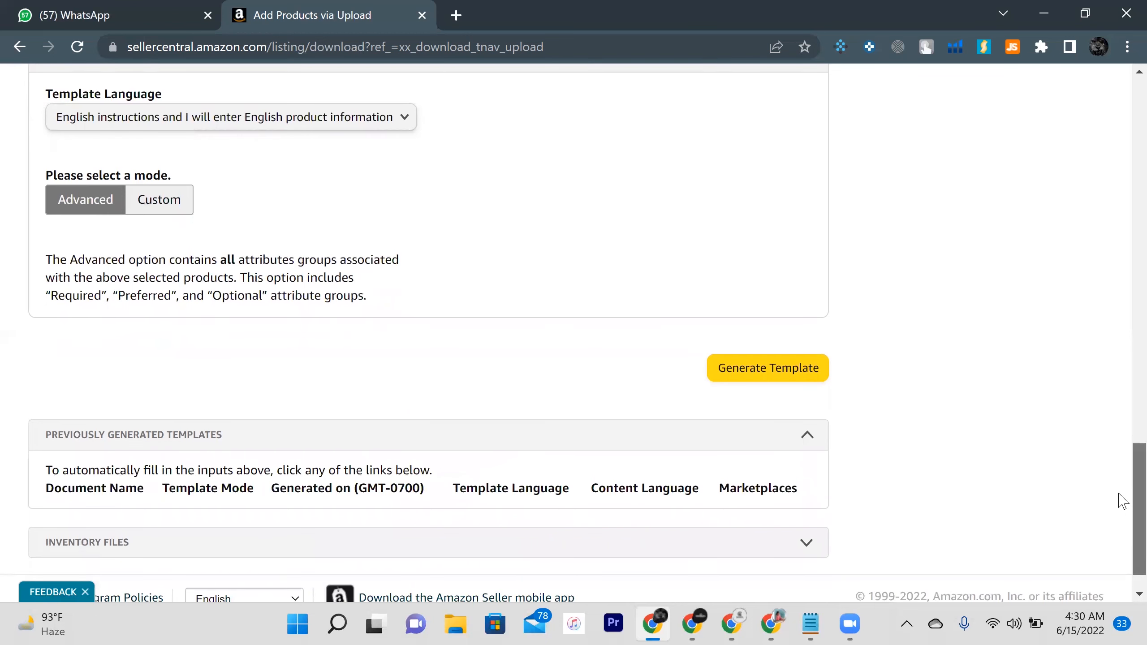
left_click(768, 364)
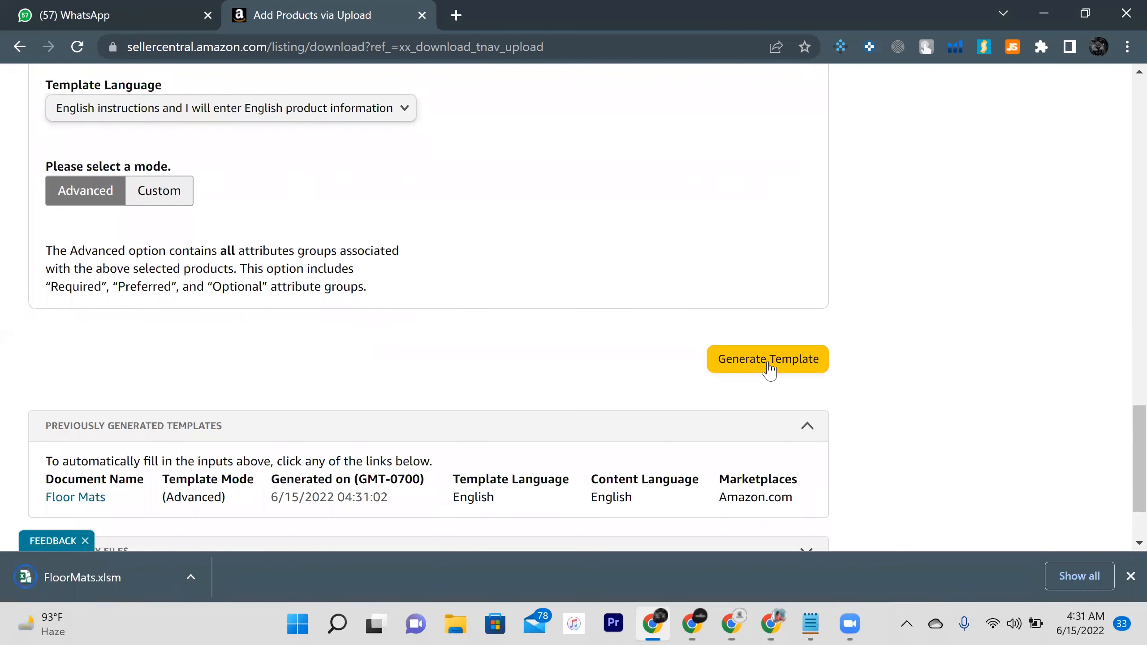
left_click(104, 581)
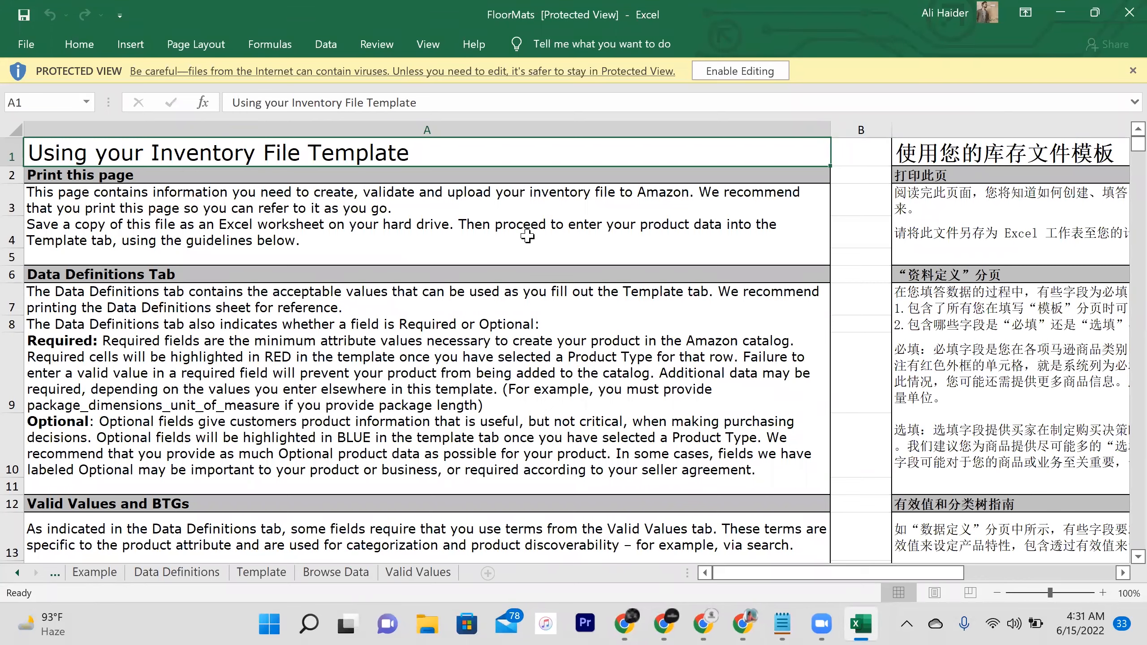
left_click(740, 70)
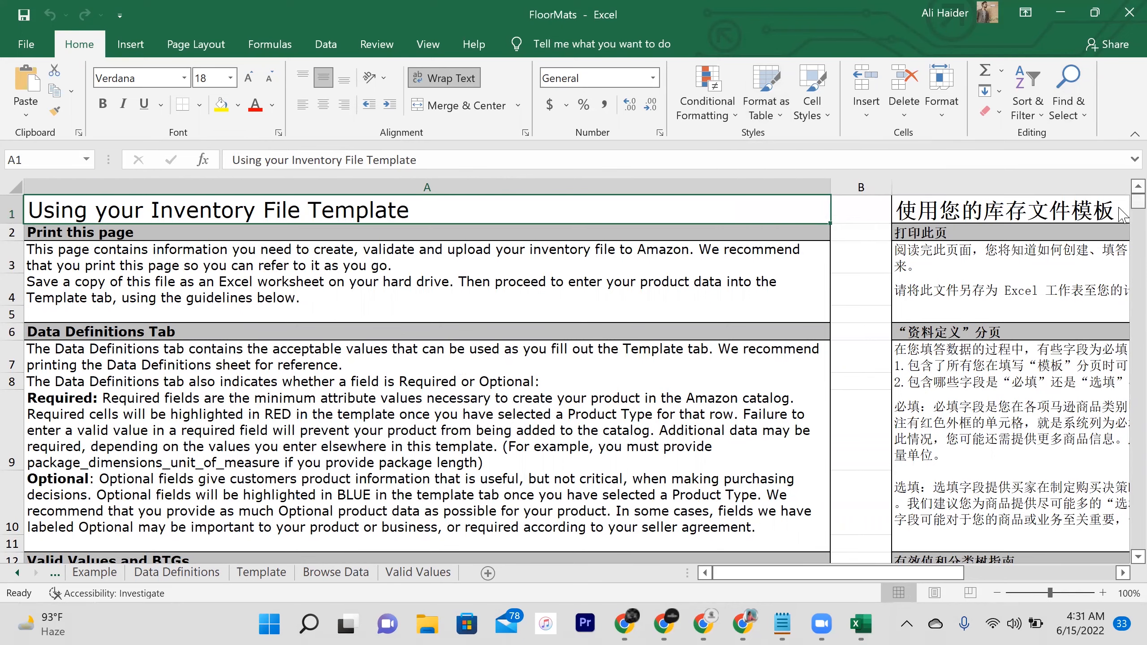
- Review the template's instructions and the sample product rows on the Example sheet
scroll(1083, 230, "down", 2)
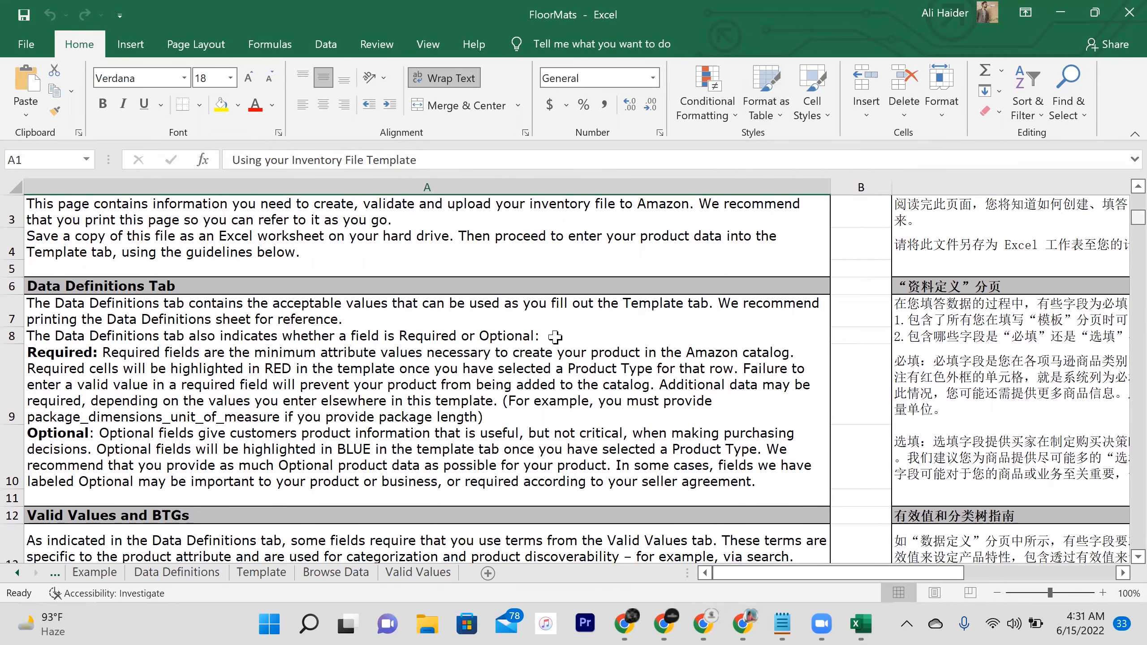
left_click(106, 582)
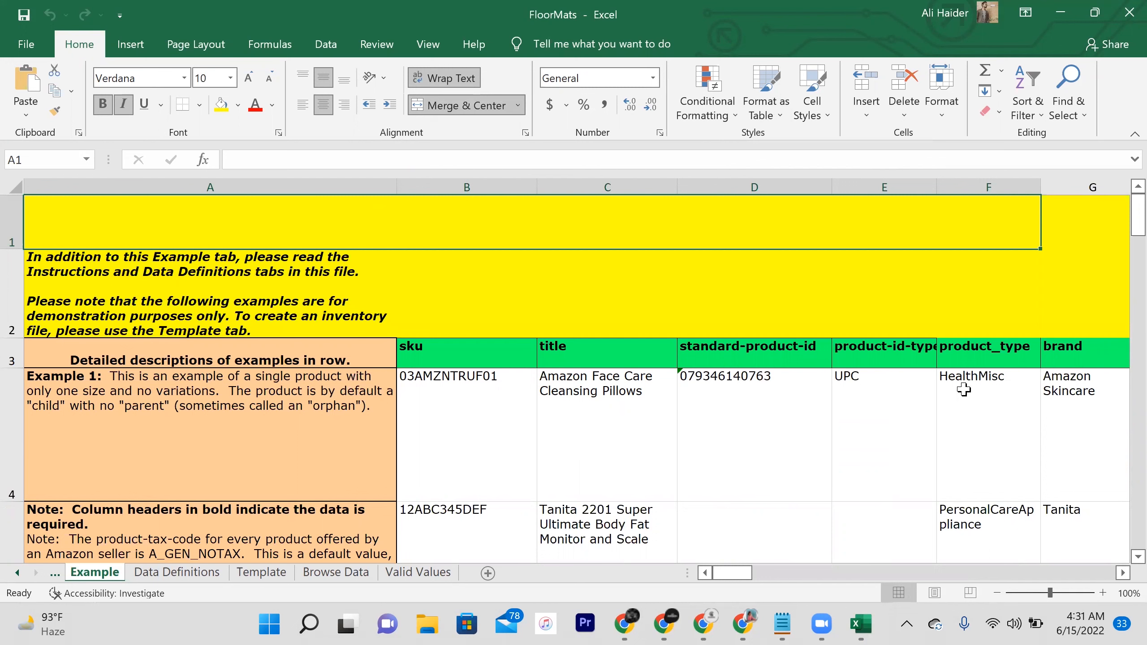
left_click(1033, 378)
left_click_drag(1033, 378, 661, 538)
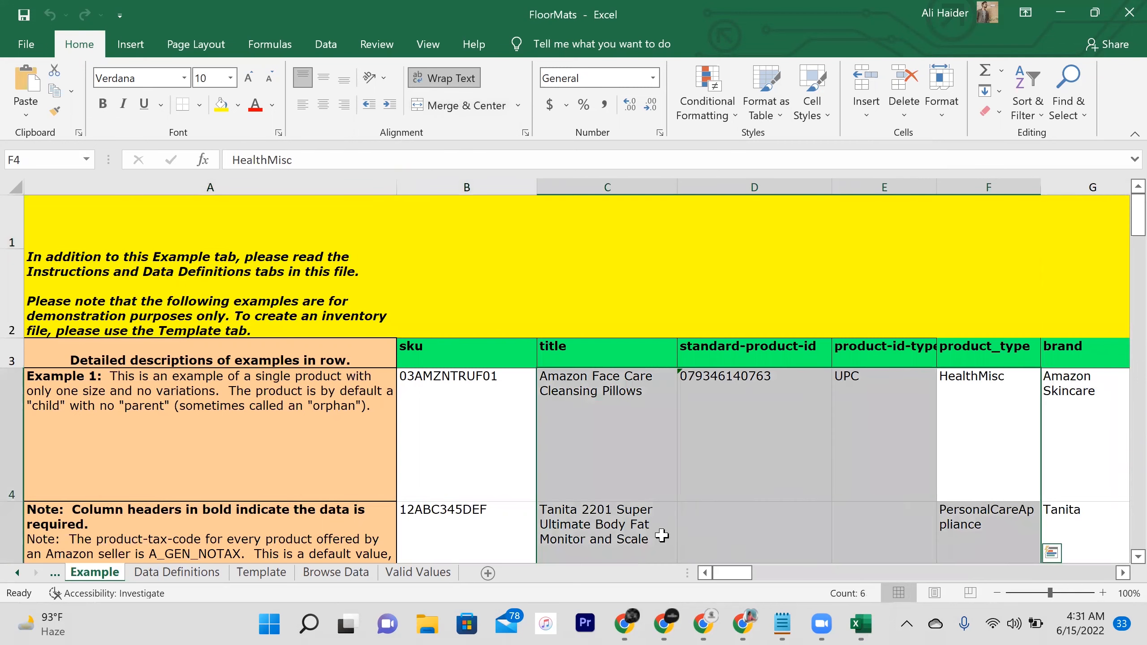
- On the Template sheet, set the product type in row 4 to vehiclemat and the Seller SKU to carmat78
left_click(264, 573)
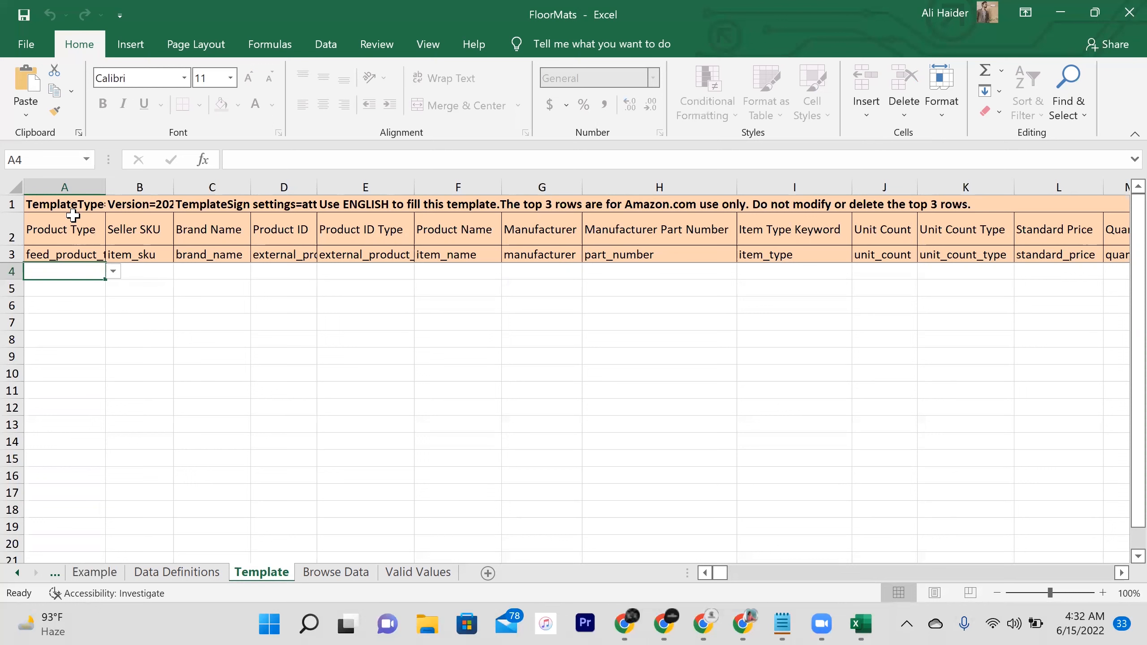
left_click(114, 272)
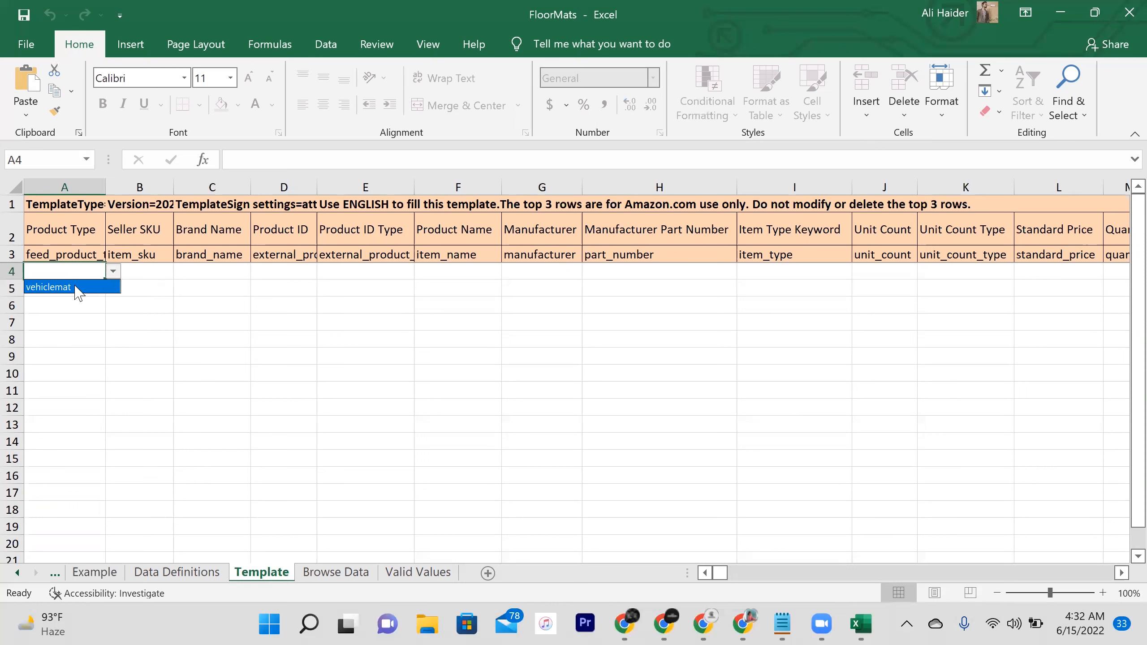
left_click(69, 288)
left_click(145, 272)
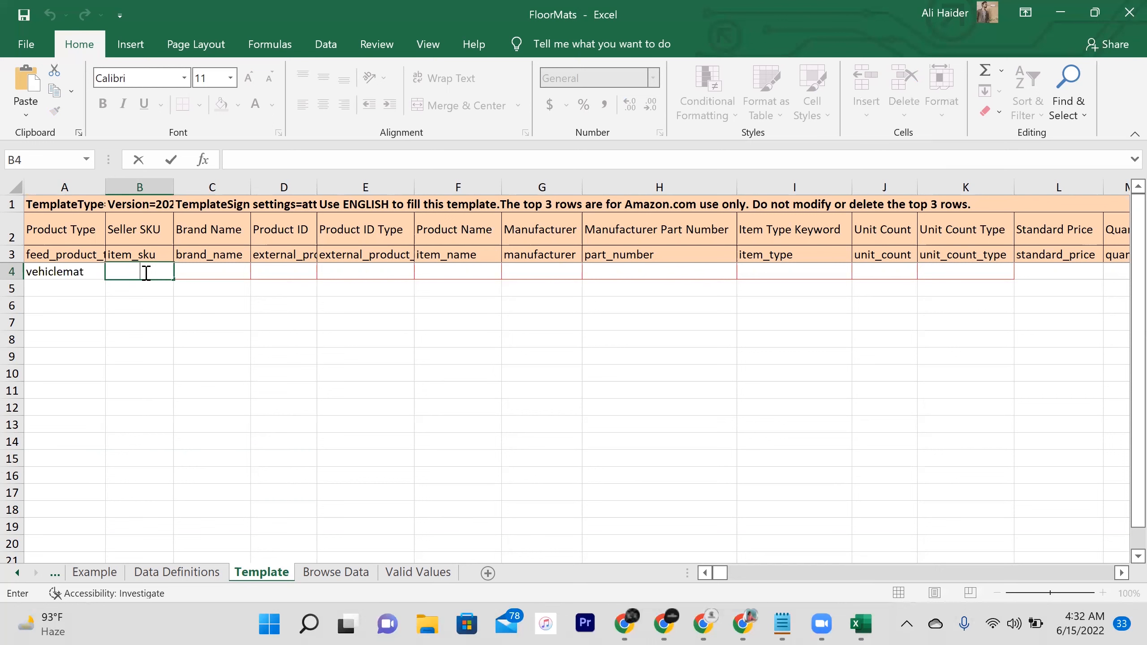
type("carmat78")
left_click(213, 270)
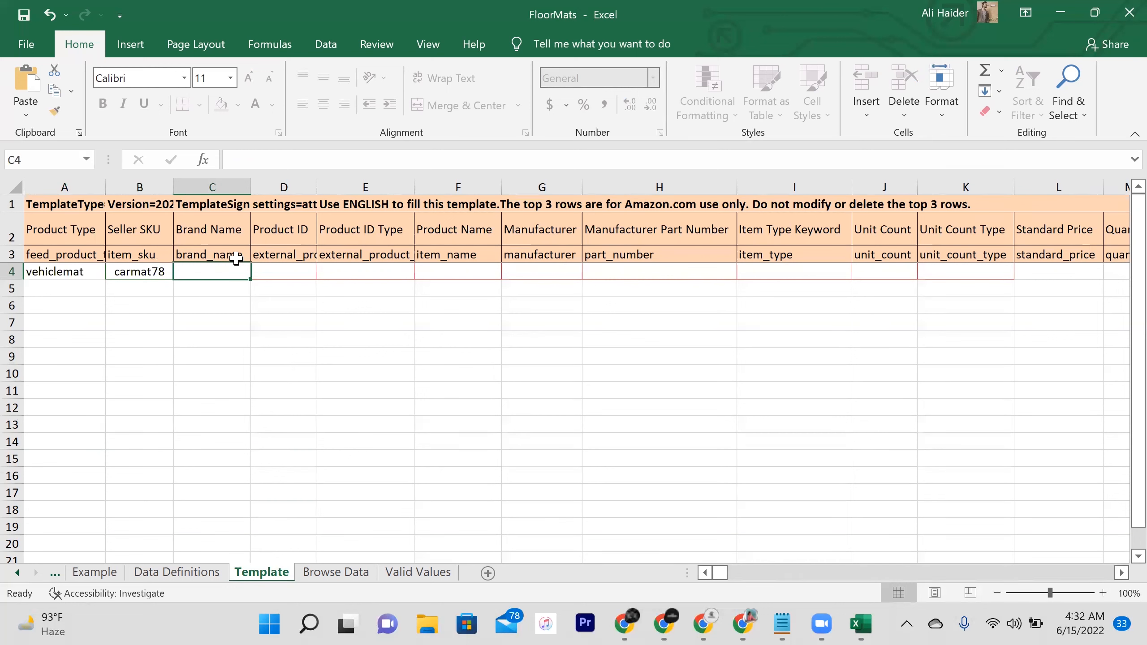
- Copy the title starting "Car Mats Beige Colour Diamond Shape" from the Notepad notes into the Product Name cell of row 4 in Excel
left_click(345, 274)
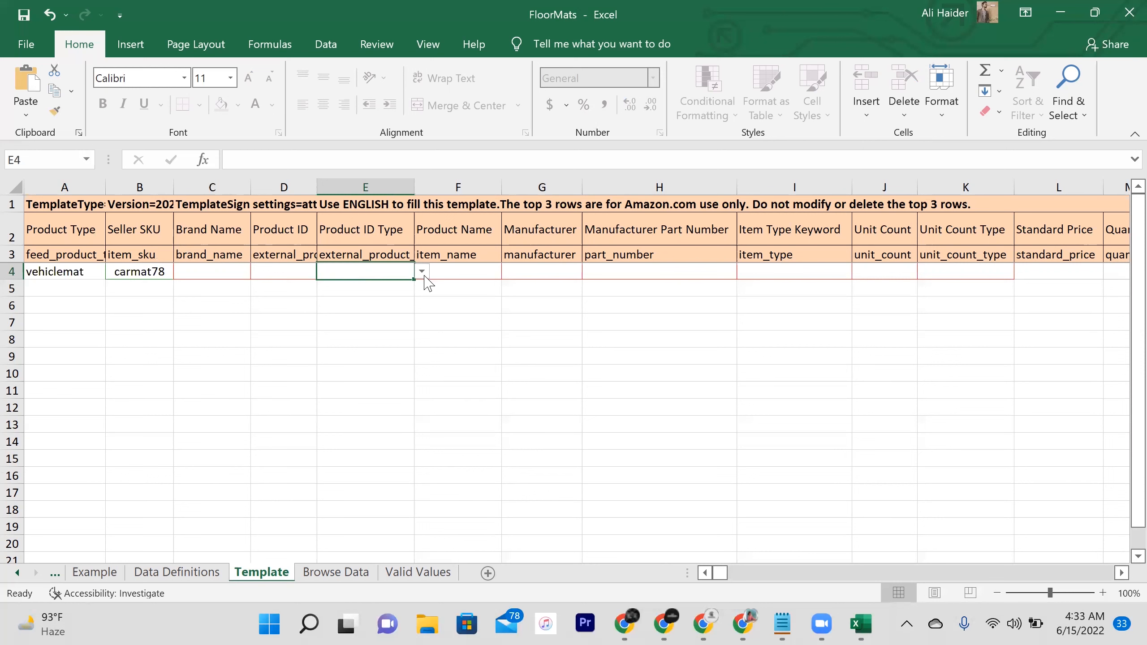
left_click(483, 276)
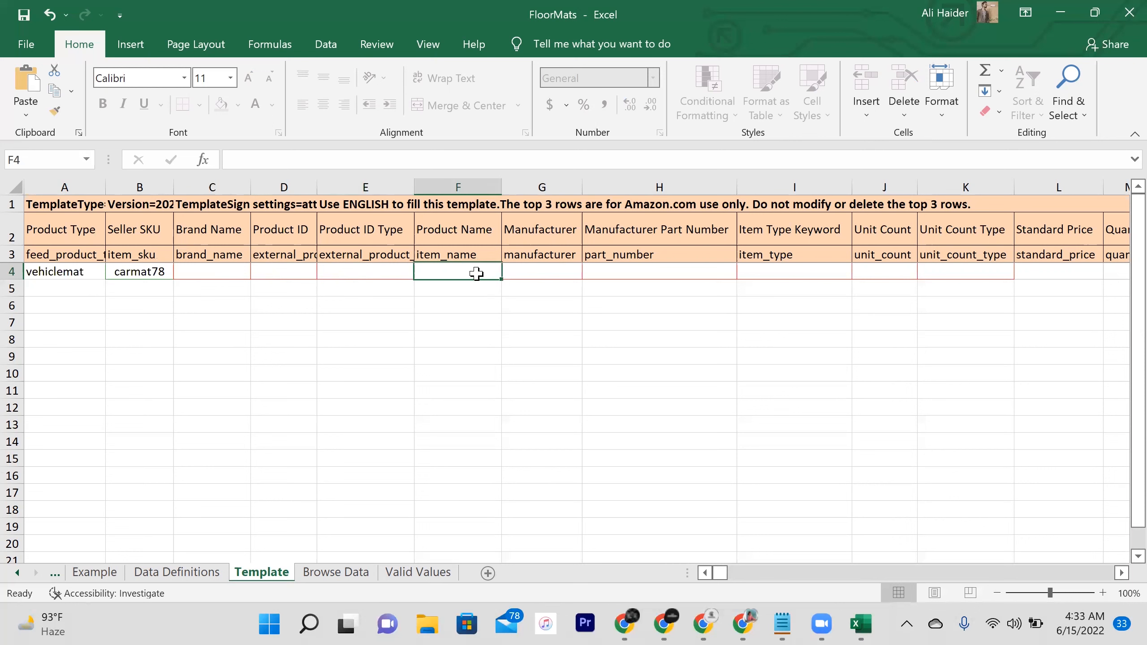
left_click(779, 624)
triple_click(356, 138)
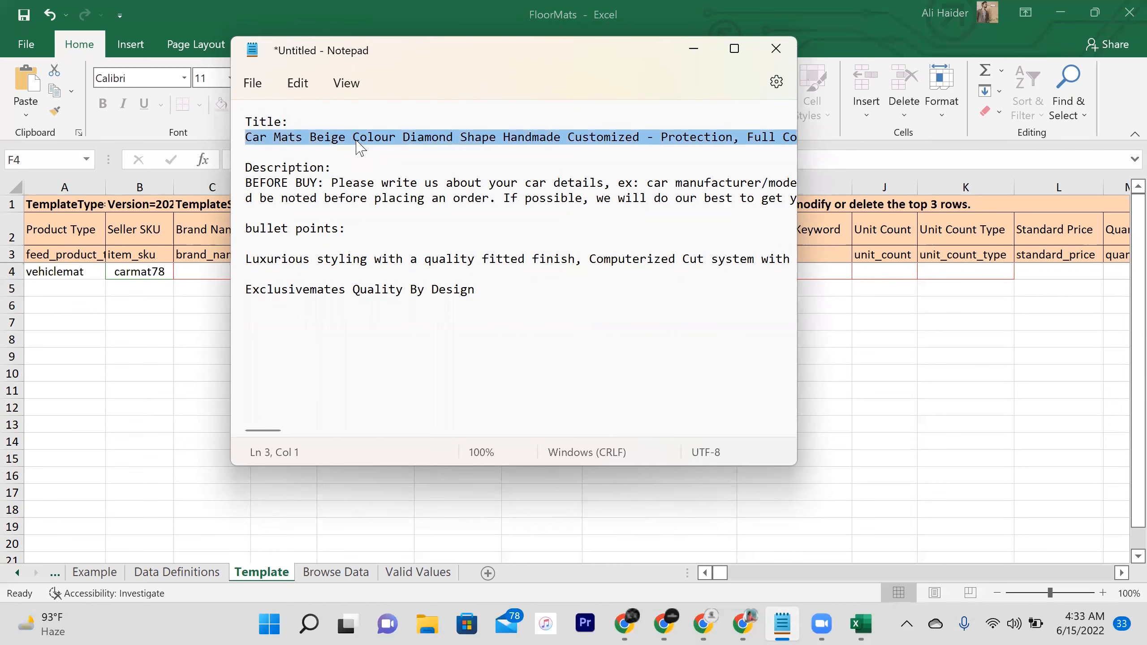
left_click(632, 529)
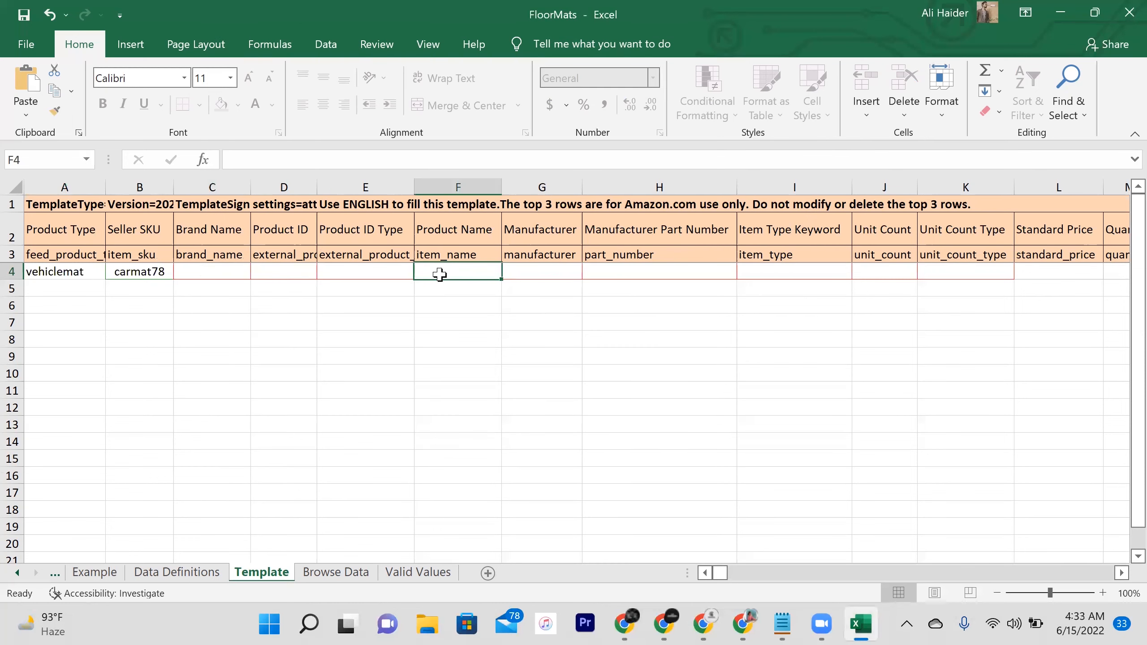
type("Car Mats Beige Colour Diamond Shape Handmade Customized - Protection, Full Coverage Pads Anti-Slip Leather Floor Lining All Weather")
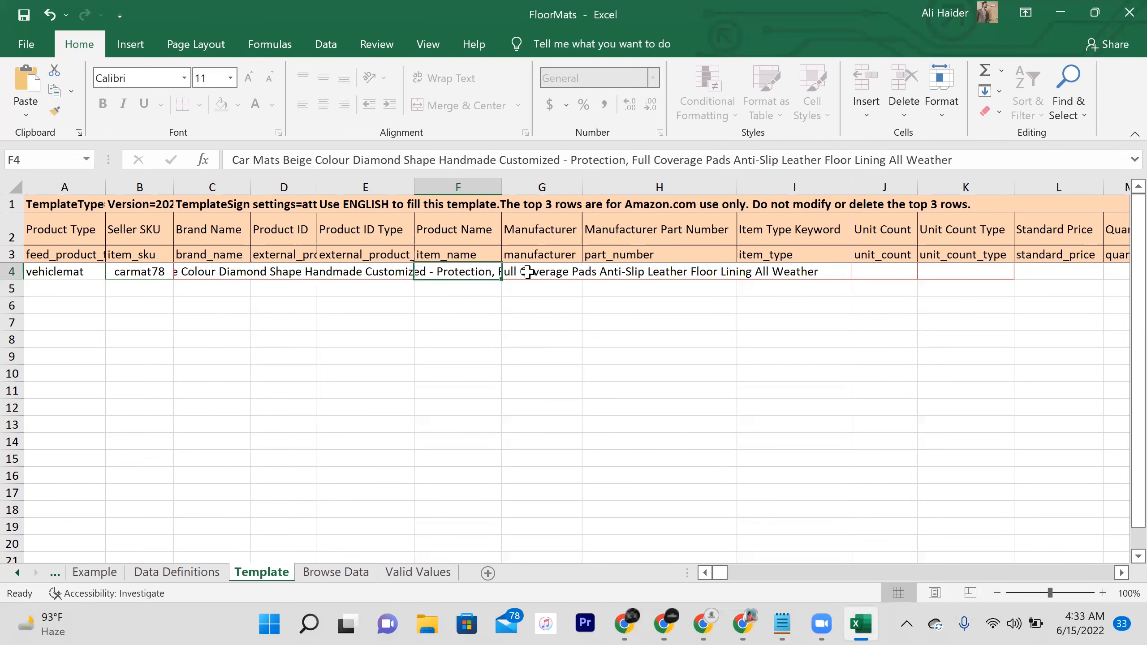
- Copy "Exclusivemates Quality By Design" from the Notepad notes into the Manufacturer cell of row 4 in Excel
double_click(528, 272)
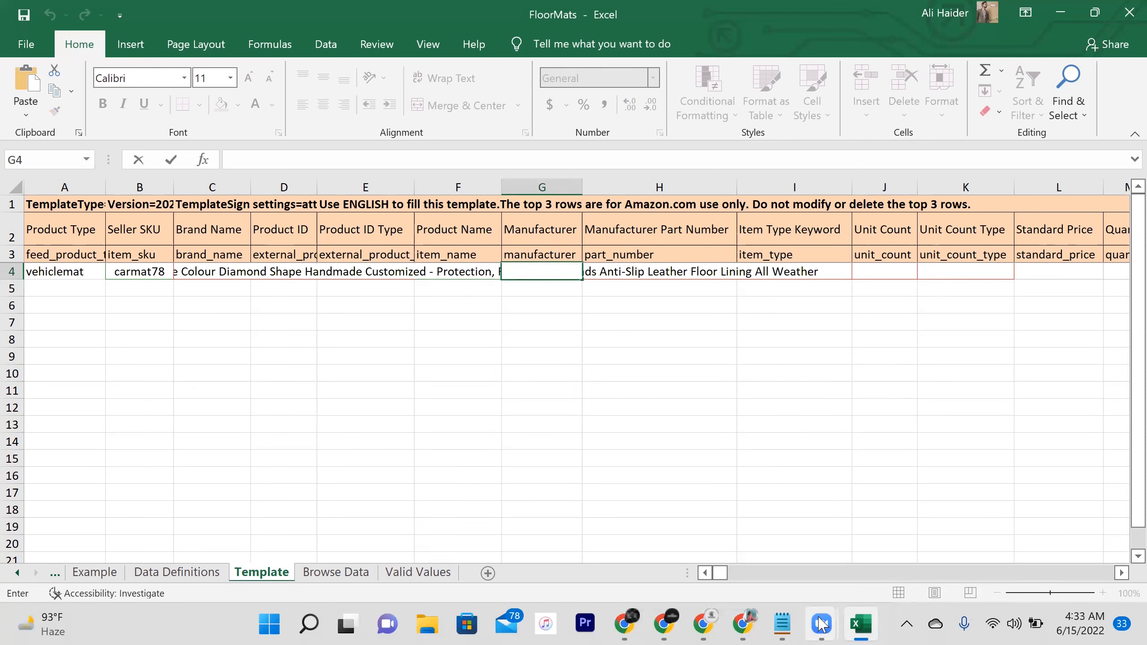
left_click(782, 624)
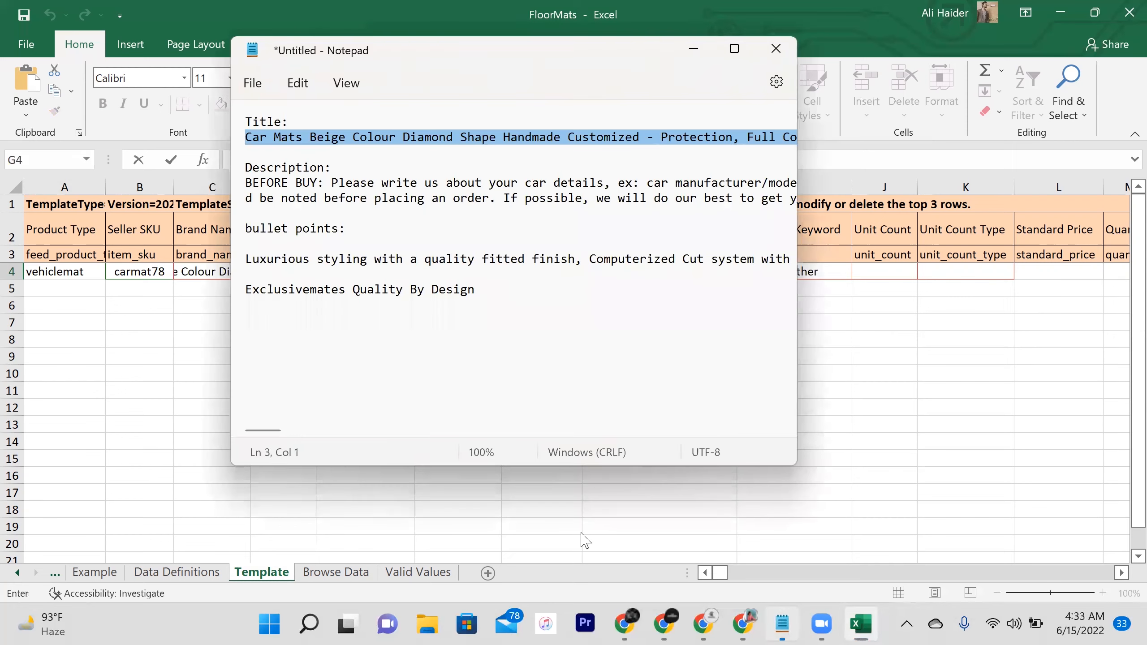
double_click(315, 289)
triple_click(317, 289)
key("ctrl+c")
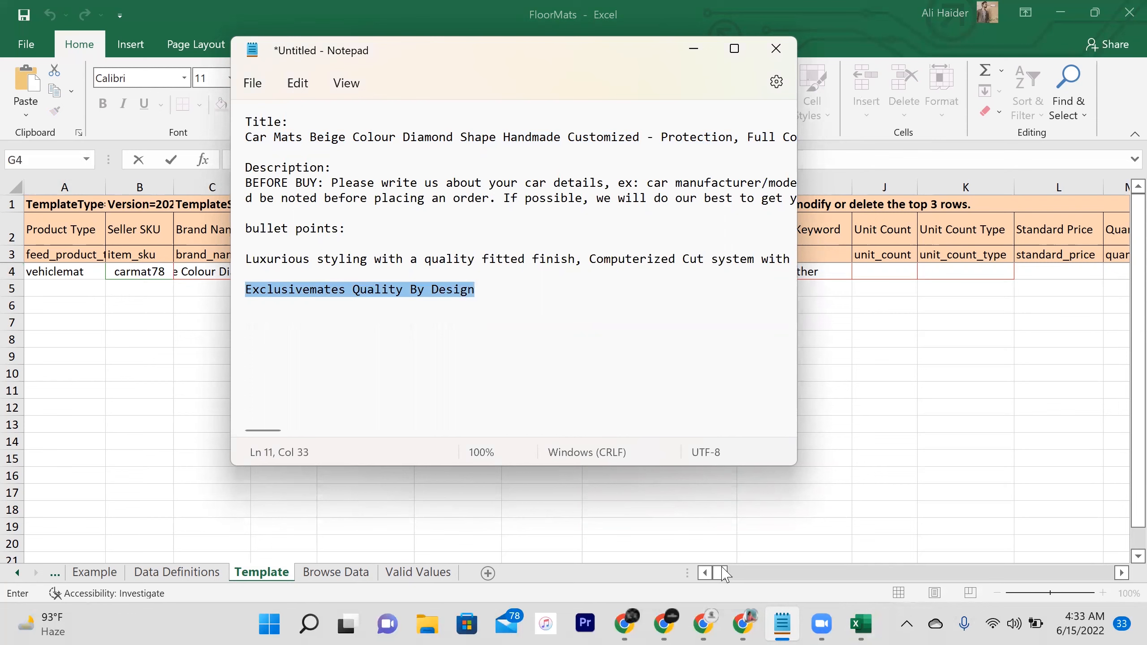
key("alt+Tab")
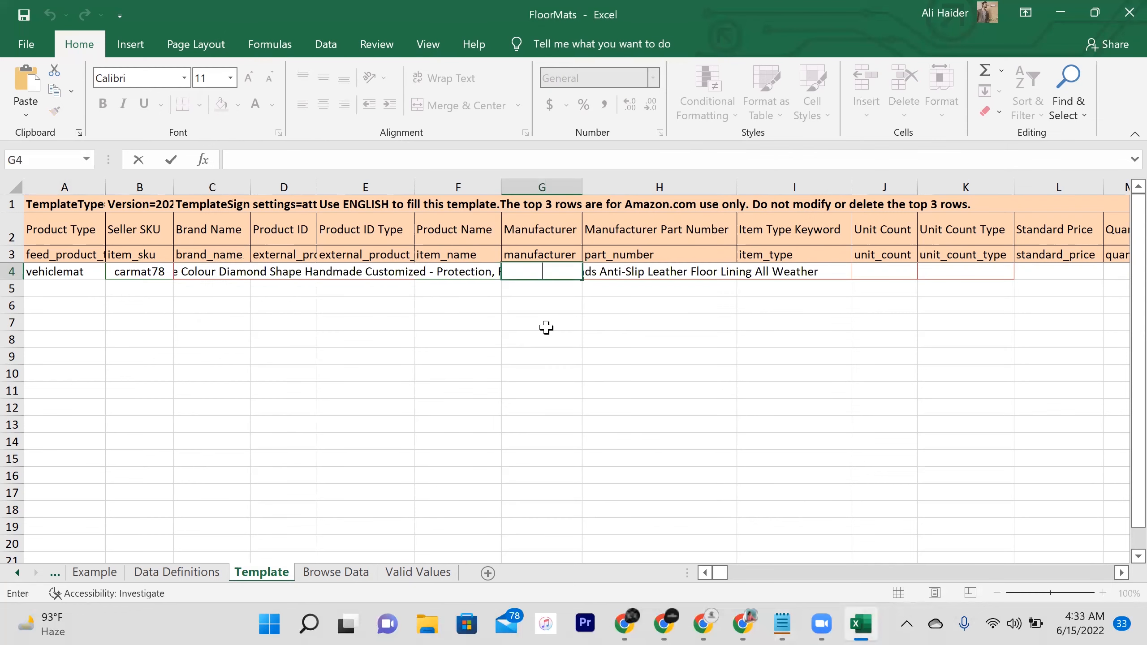
left_click(534, 272)
key("ctrl+v")
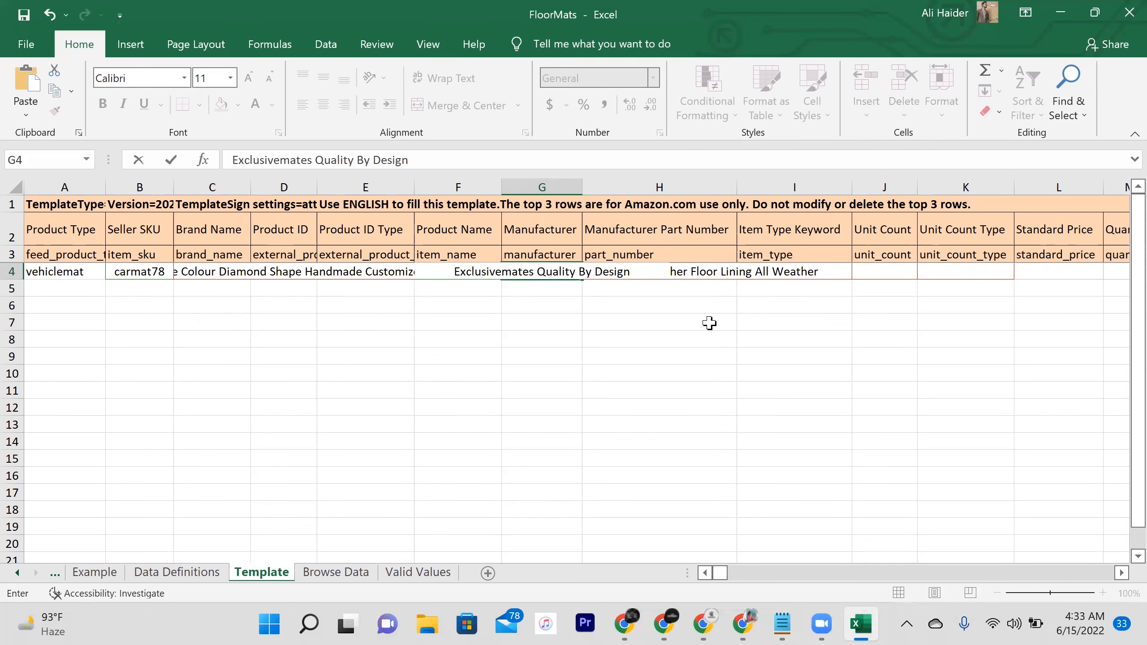
left_click(712, 321)
- Set the Manufacturer Part Number in row 4 to carmat78, written without spaces
double_click(674, 274)
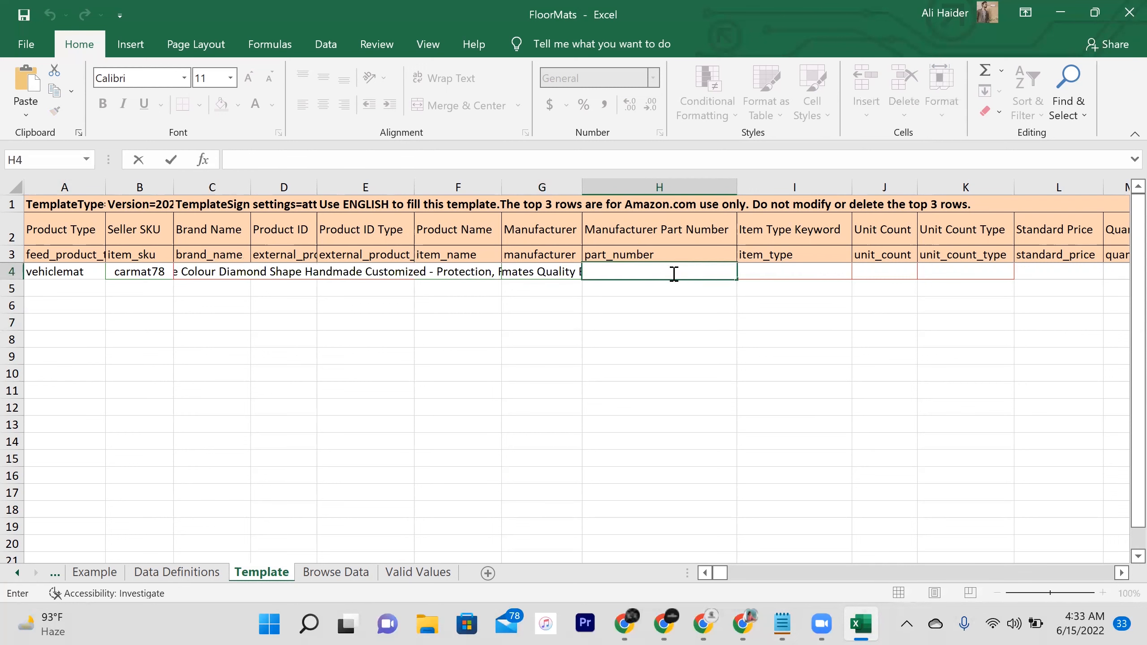
type("car mat 78")
left_click(656, 274)
key("BackSpace")
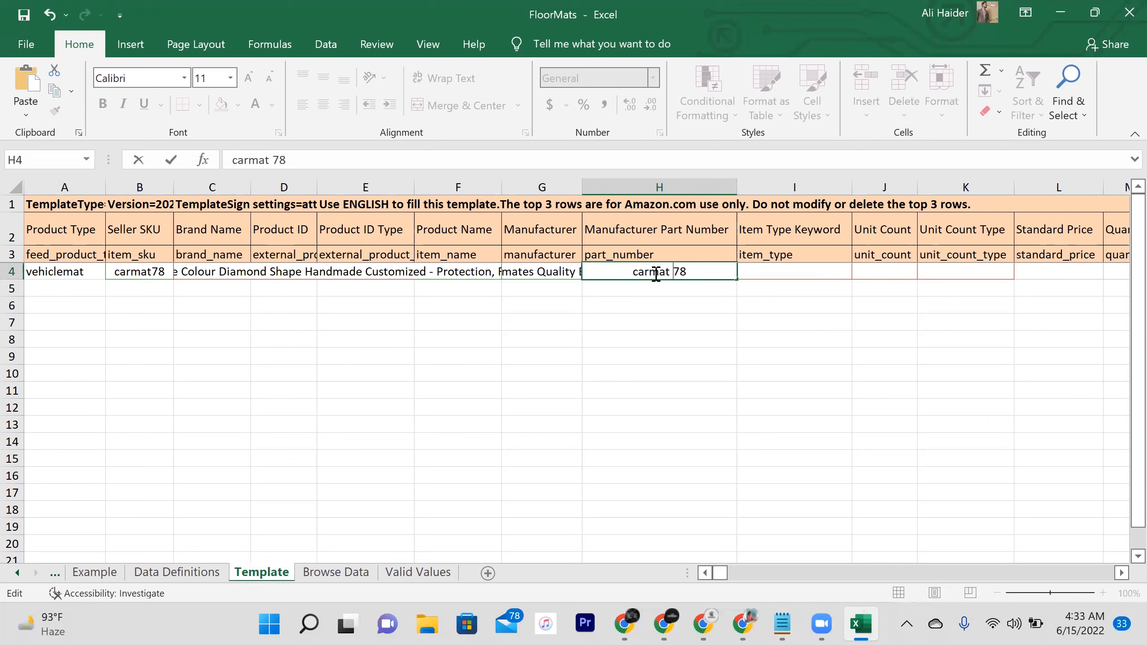
key("Right")
key("Right")
key("Right")
key("Delete")
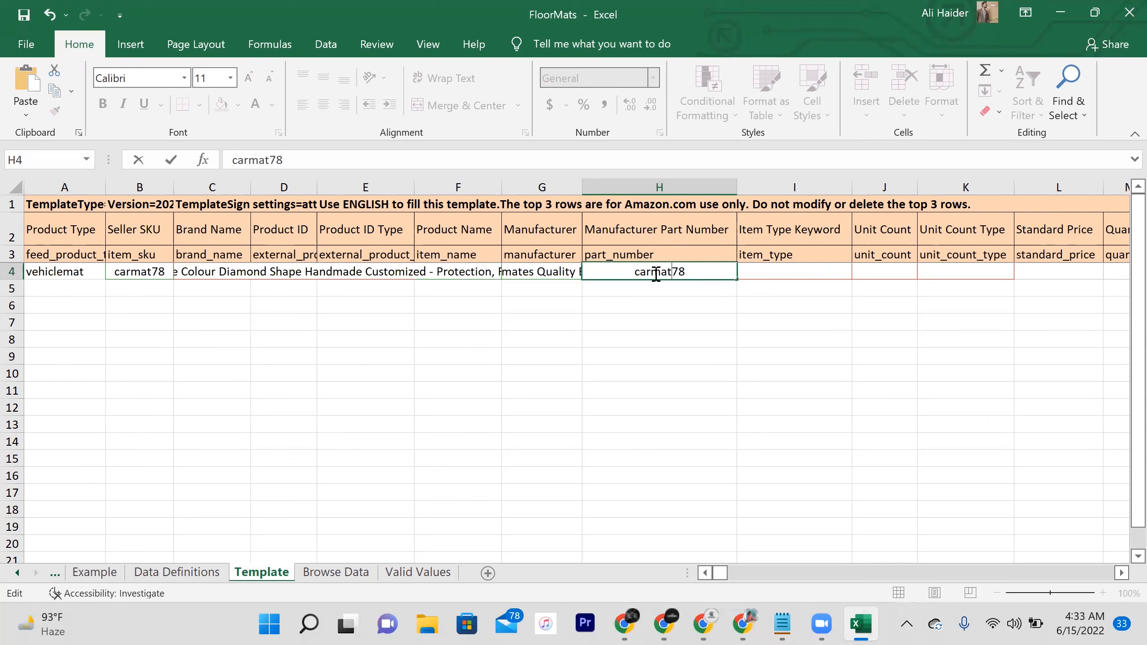
- Choose car-floor-mats as the Item Type Keyword in row 4
left_click(824, 275)
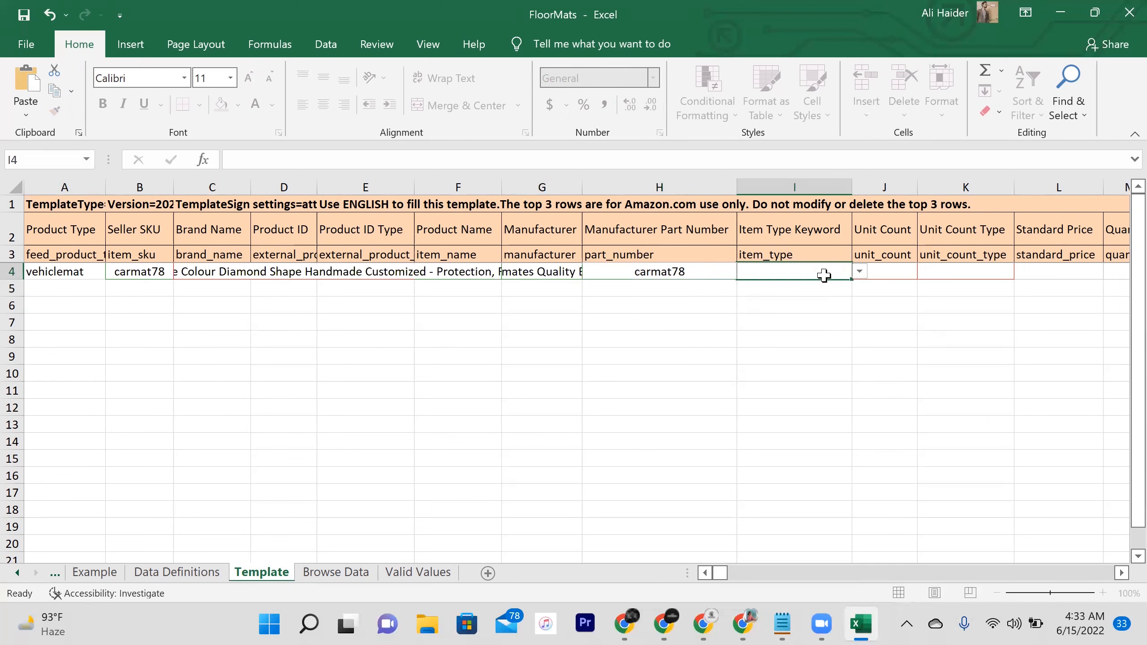
left_click(859, 272)
left_click(826, 288)
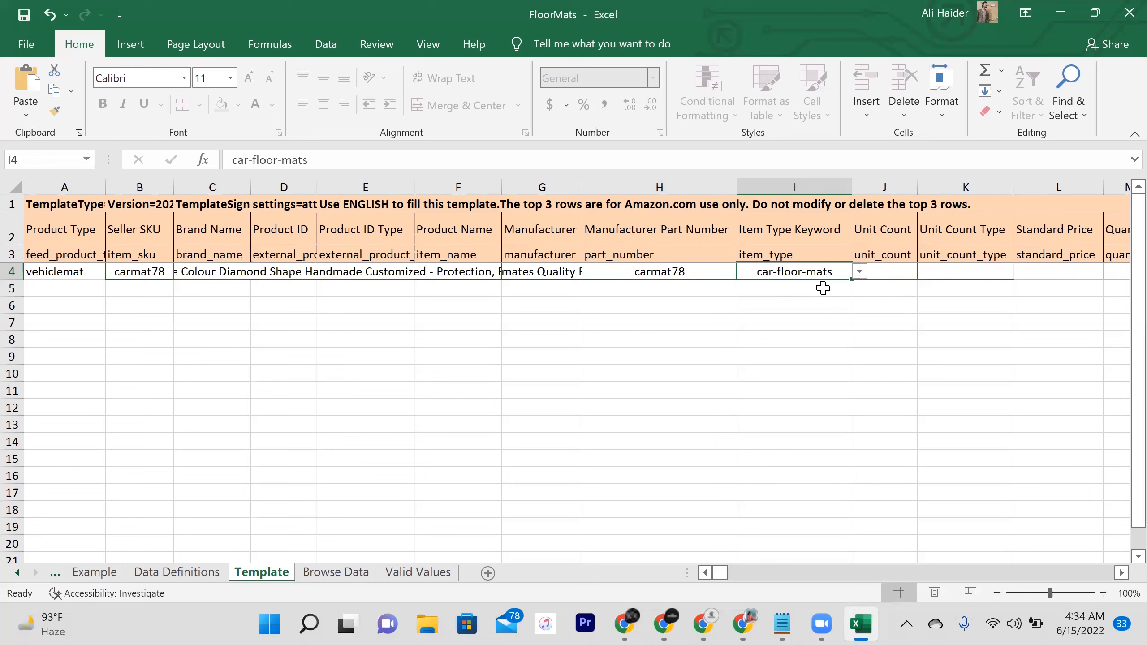
- Set the Unit Count in row 4 to 3 and choose Count as the Unit Count Type
left_click(897, 270)
double_click(889, 271)
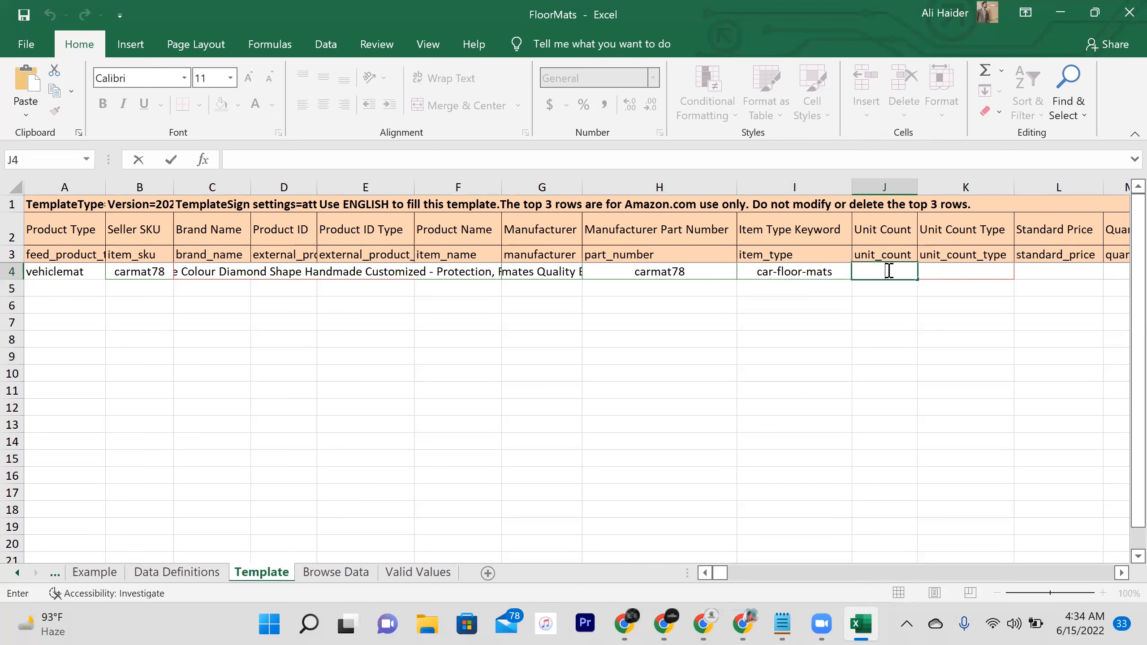
type("3")
left_click(971, 273)
left_click(1025, 273)
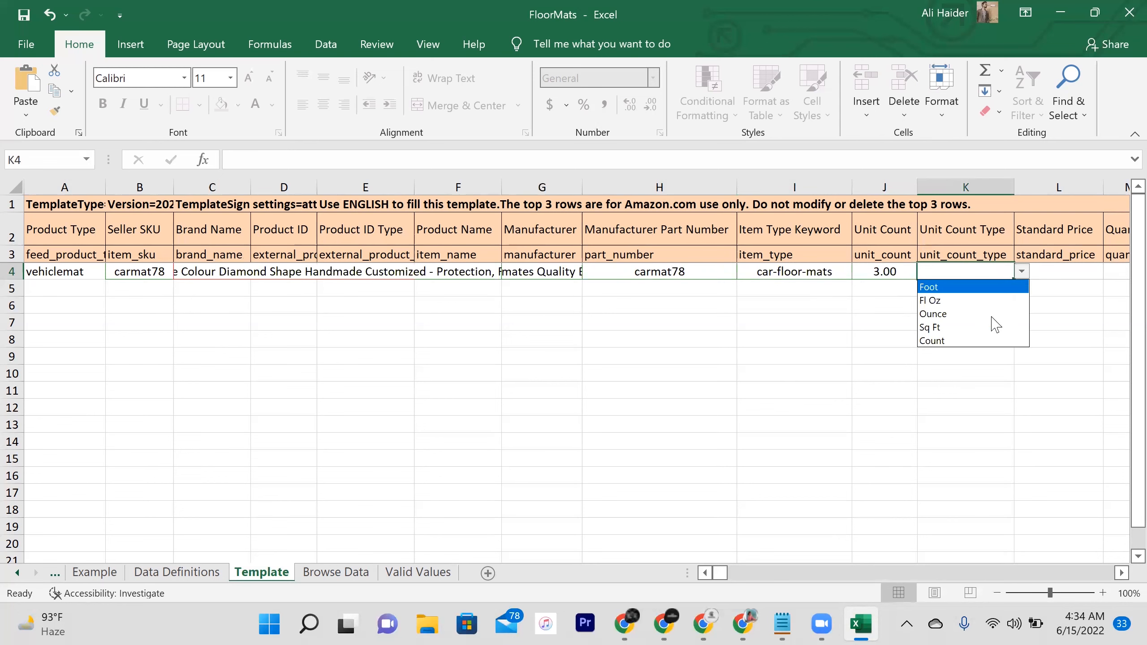
left_click(955, 340)
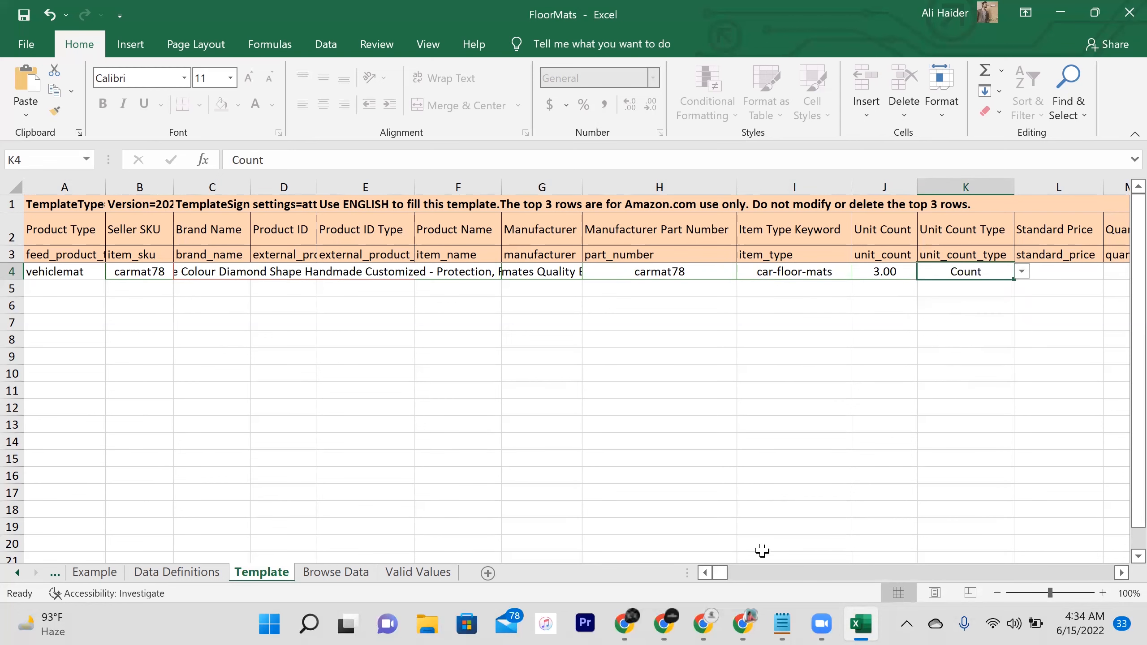
- Set the Standard Price in row 4 to 190 and the Quantity to 34
scroll(732, 577, "right", 5)
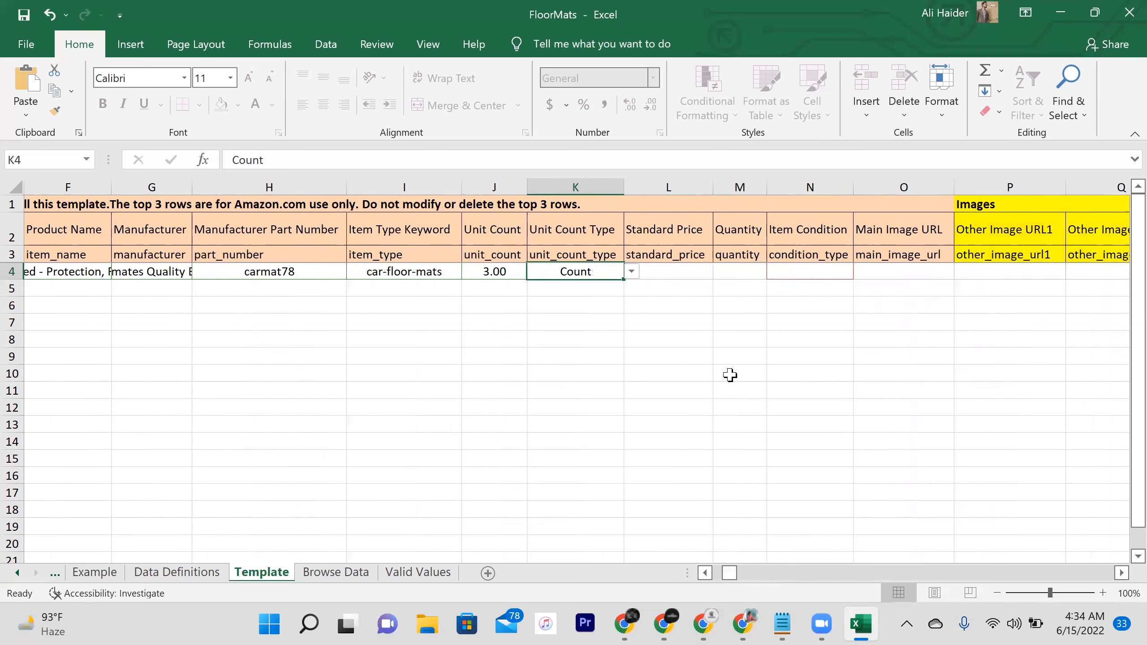
double_click(674, 271)
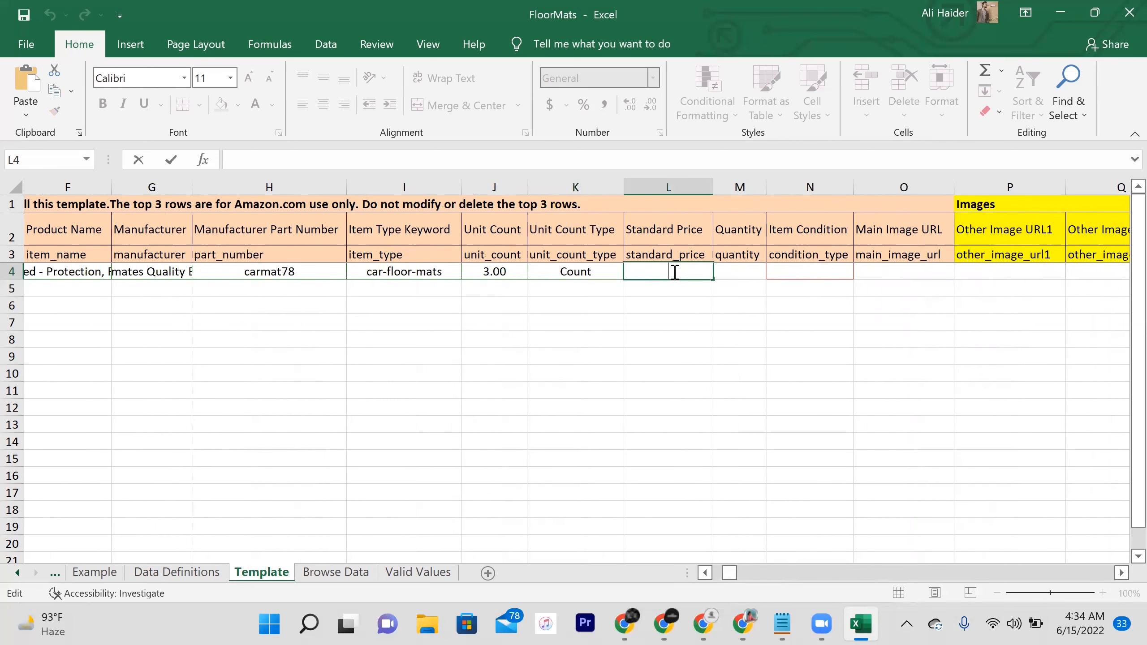
type("190")
left_click(741, 272)
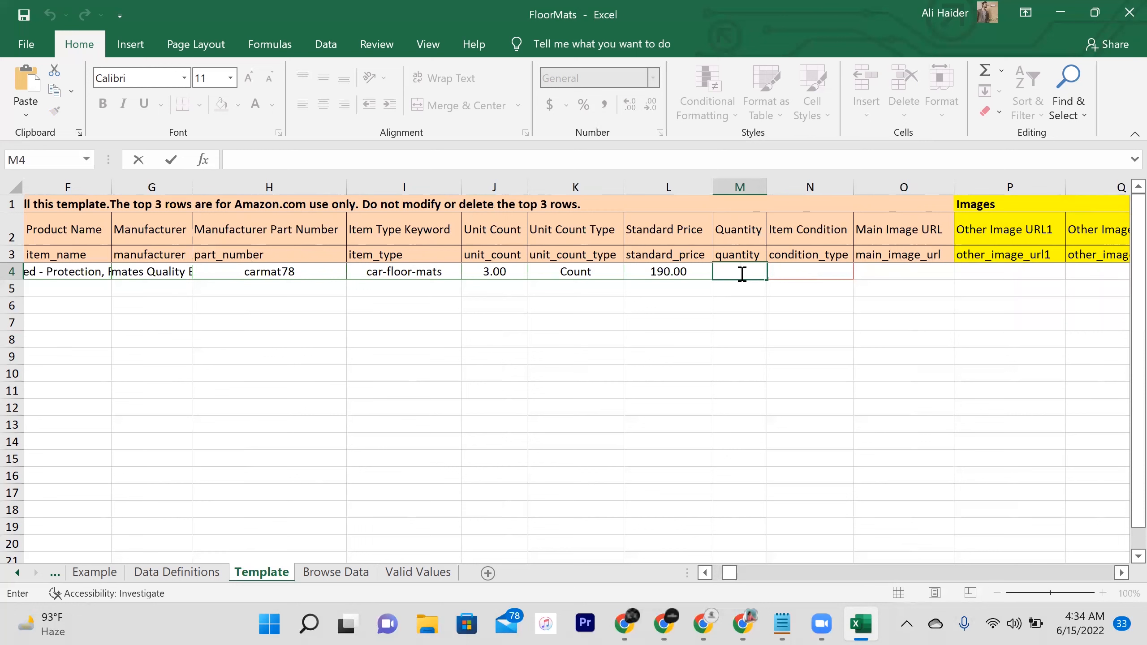
type("34")
- Choose New as the Item Condition in row 4
left_click(819, 280)
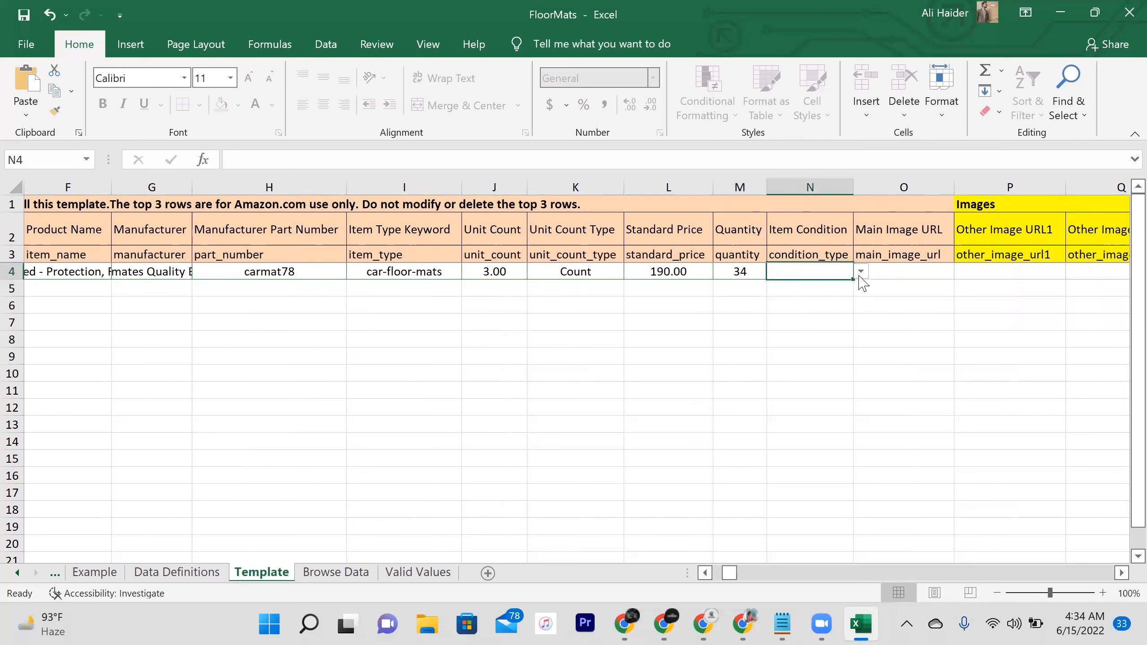
left_click(861, 272)
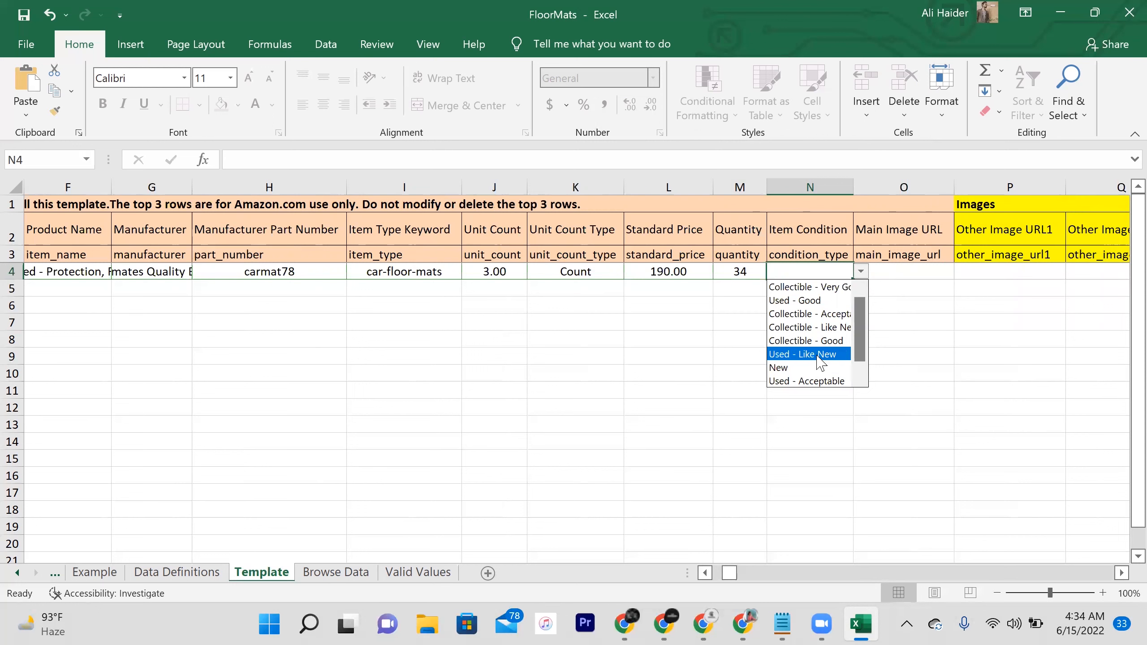
left_click(802, 367)
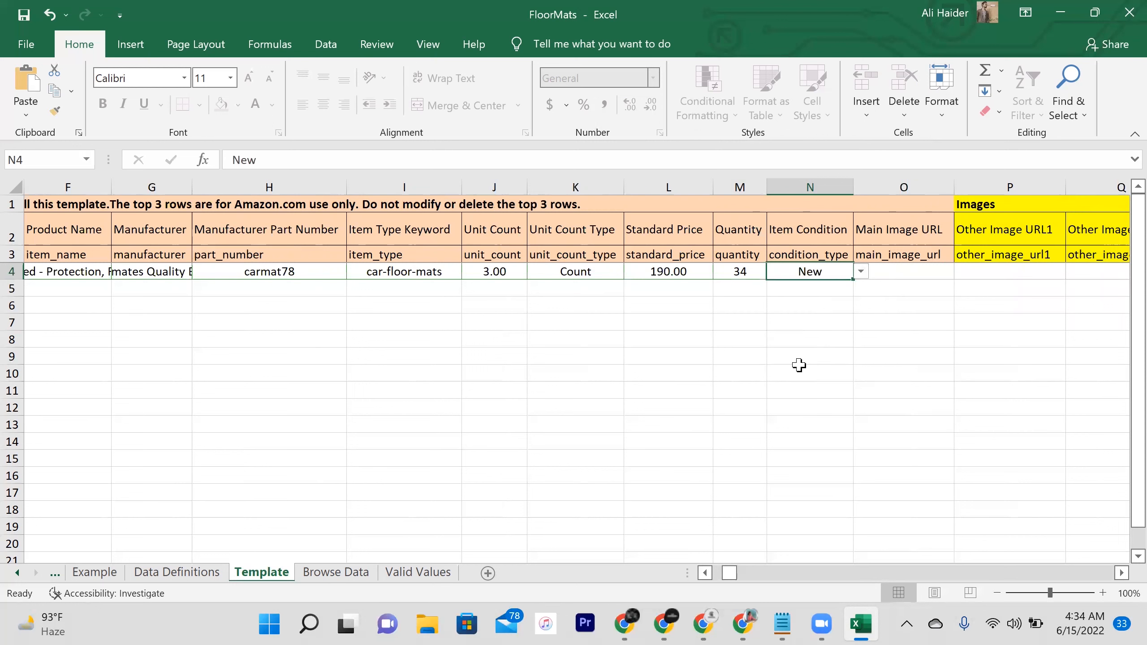
- Switch to Chrome, open imgur.com in a new tab and upload the wp3175307 JPG from Downloads as a new post
left_click(897, 273)
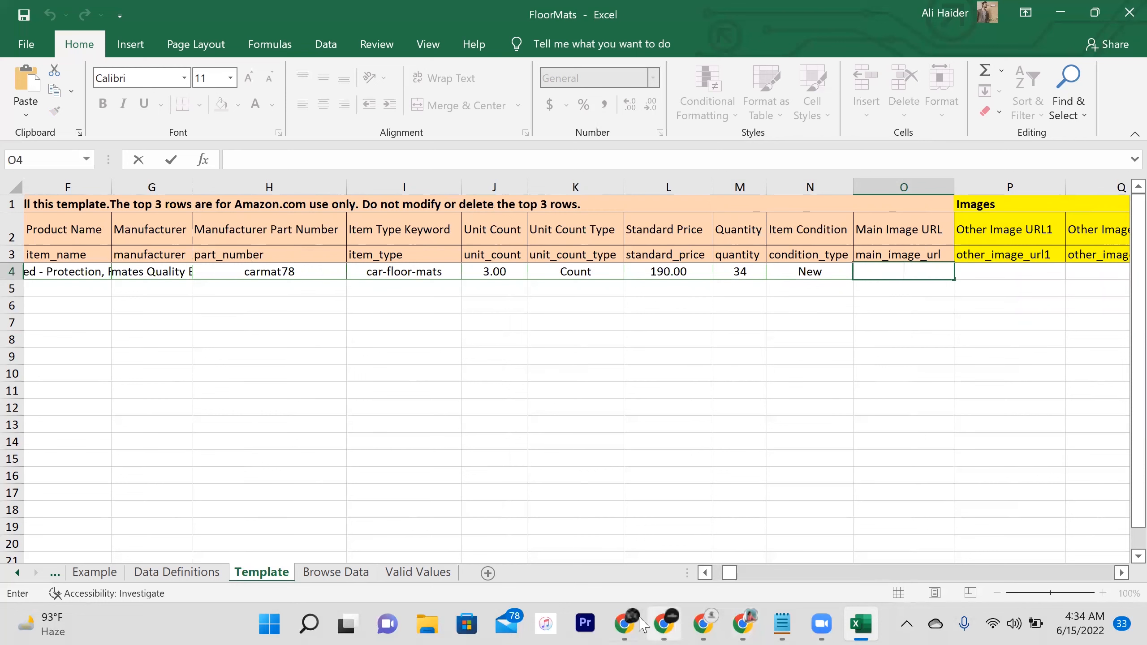
left_click(624, 624)
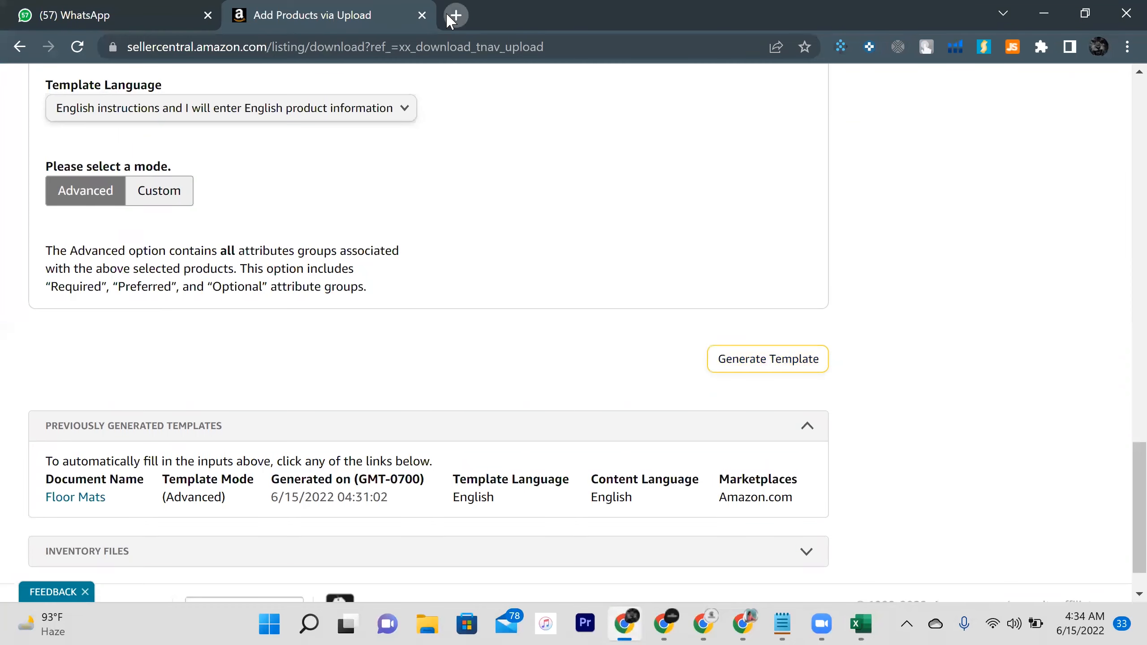
left_click(449, 15)
type("imgur.com")
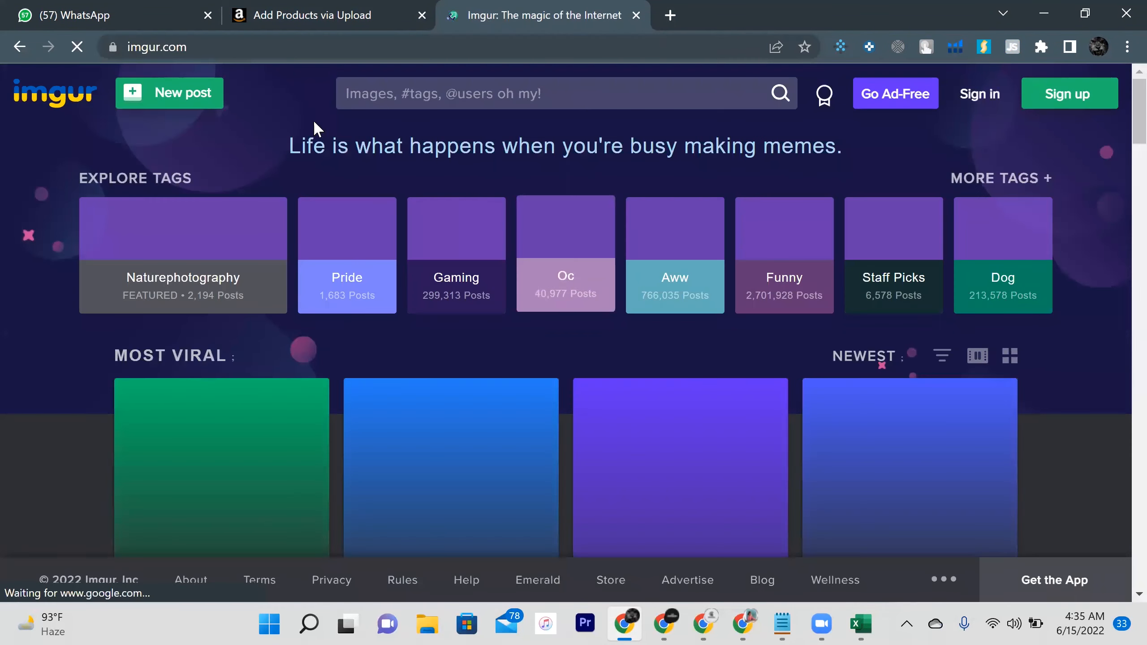
left_click(192, 103)
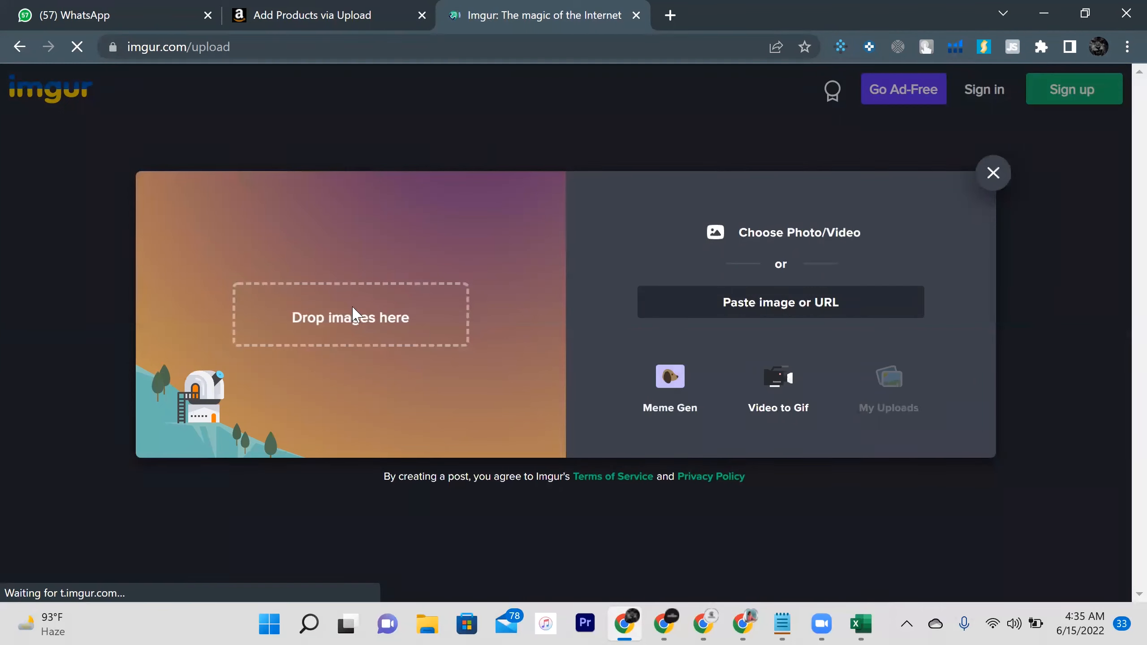
left_click(796, 233)
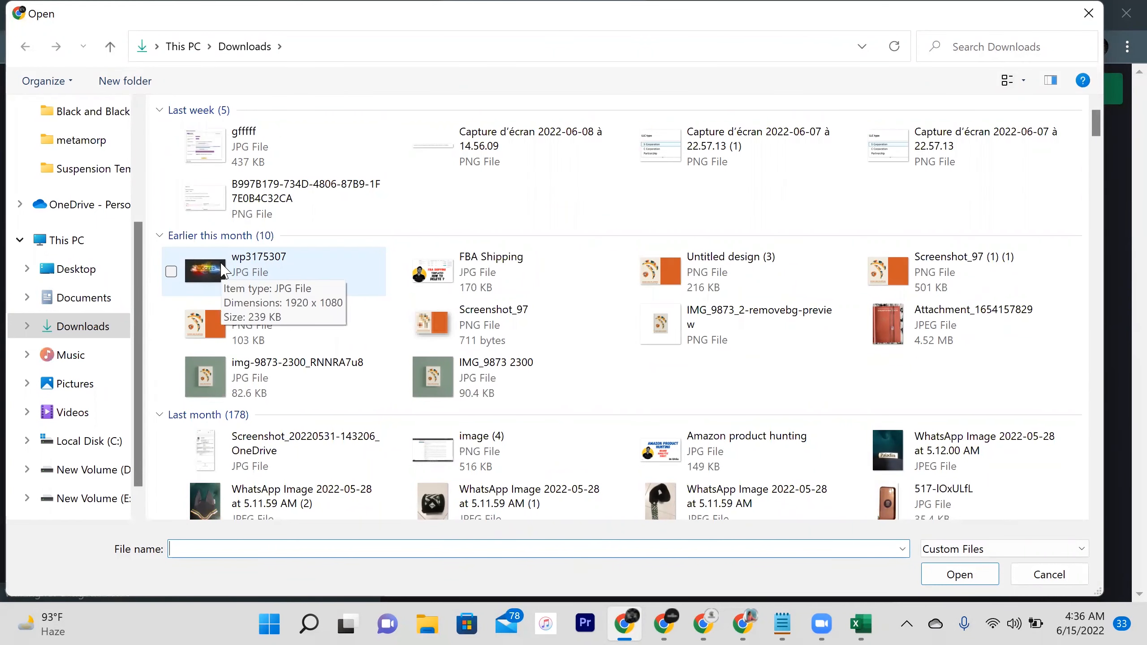
double_click(224, 270)
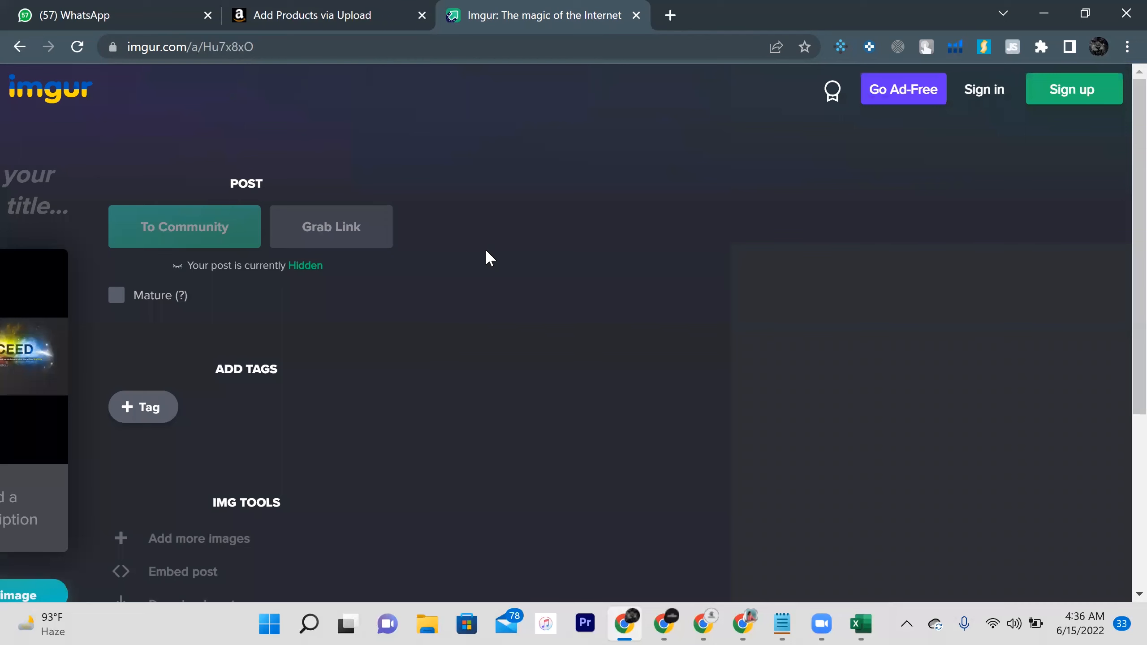
- Copy the uploaded image's share link and paste it into the Main Image URL cell of row 4 in the Excel template
left_click(332, 226)
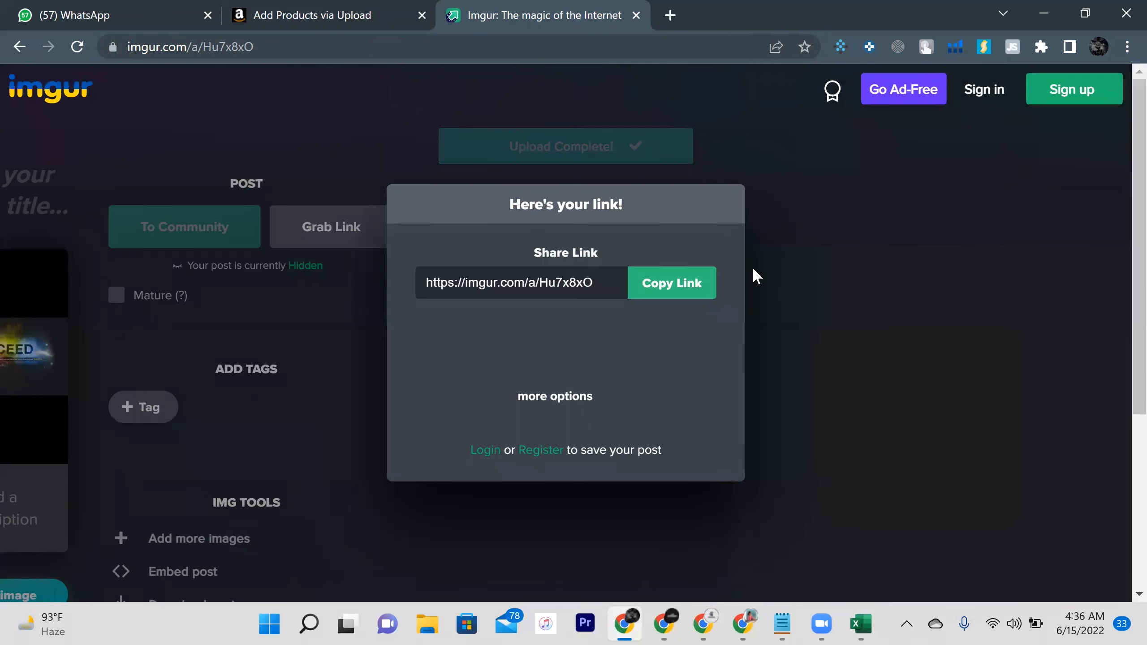
left_click(671, 283)
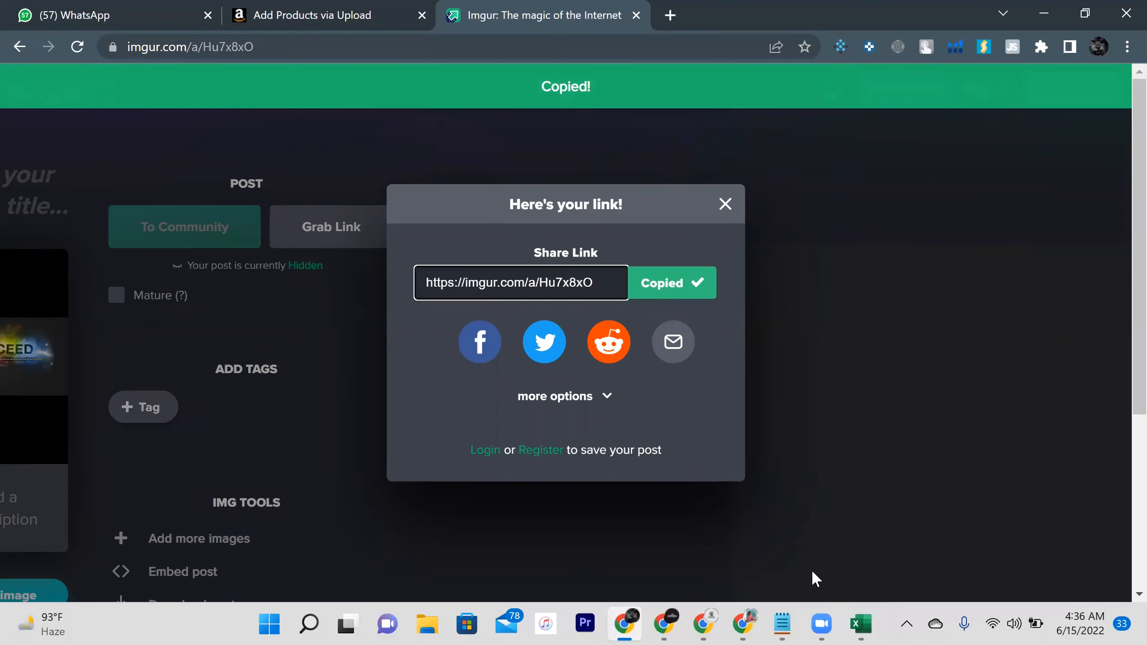
left_click(860, 625)
left_click(891, 278)
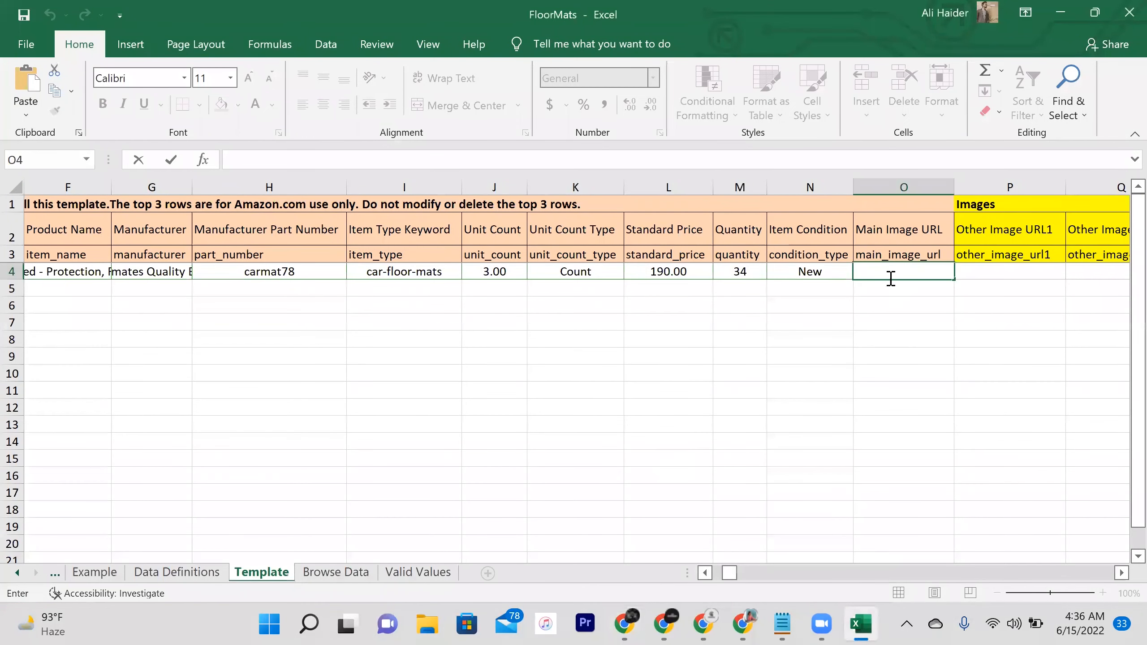
key("ctrl+v")
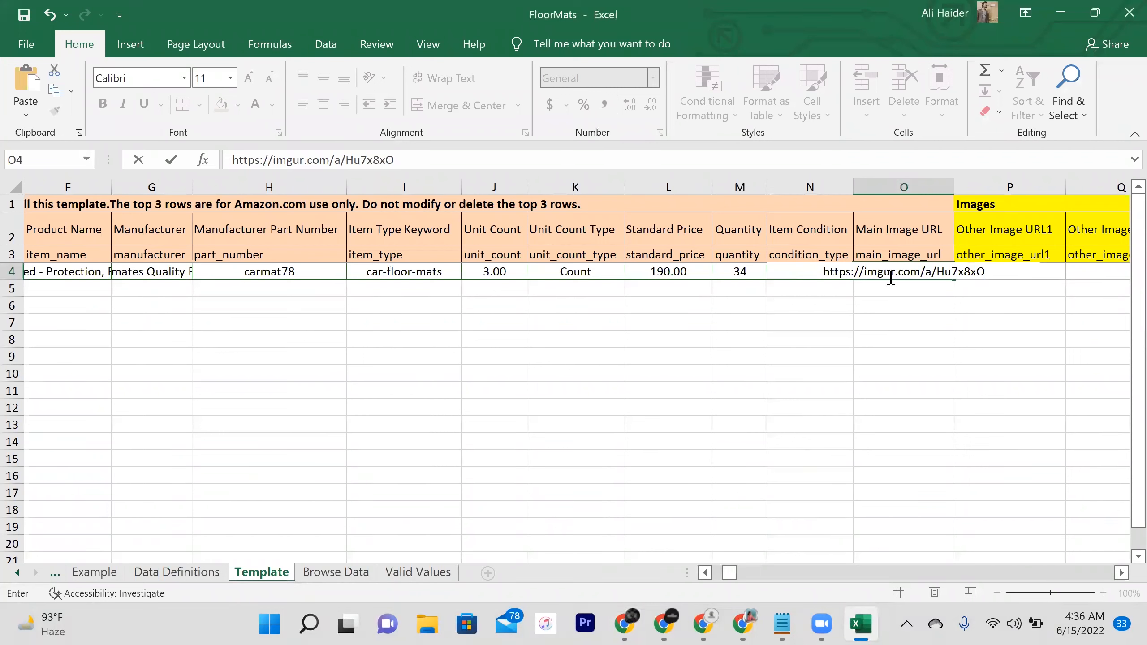
left_click(891, 322)
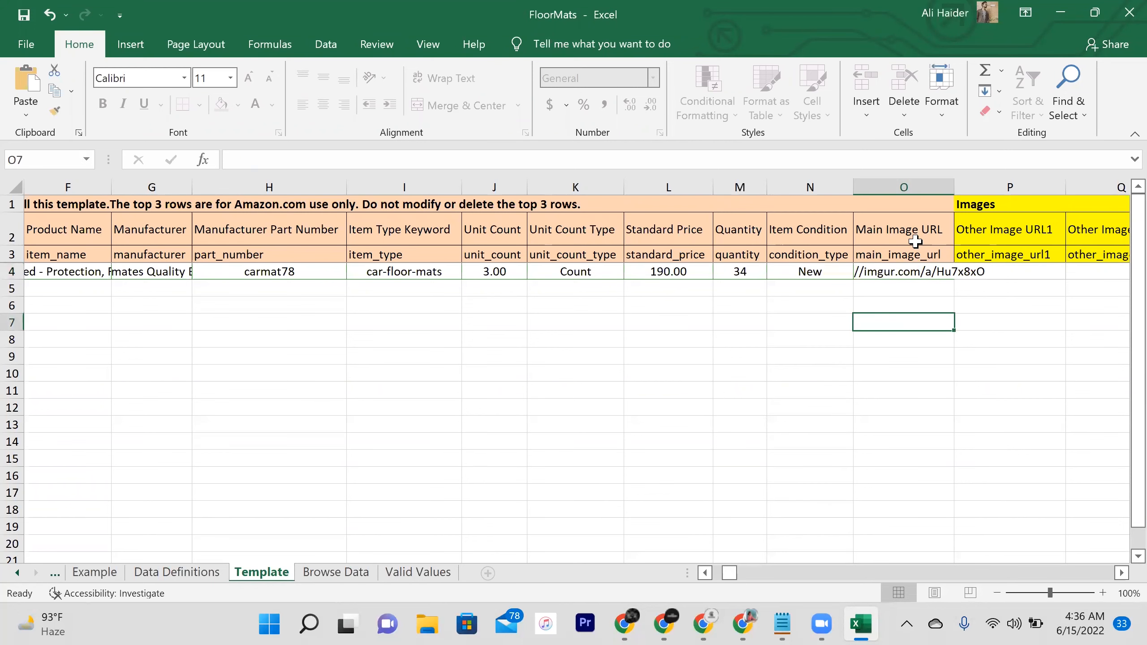
- Choose Parent as the Parentage in row 4 under the Variation columns
scroll(915, 242, "right", 5)
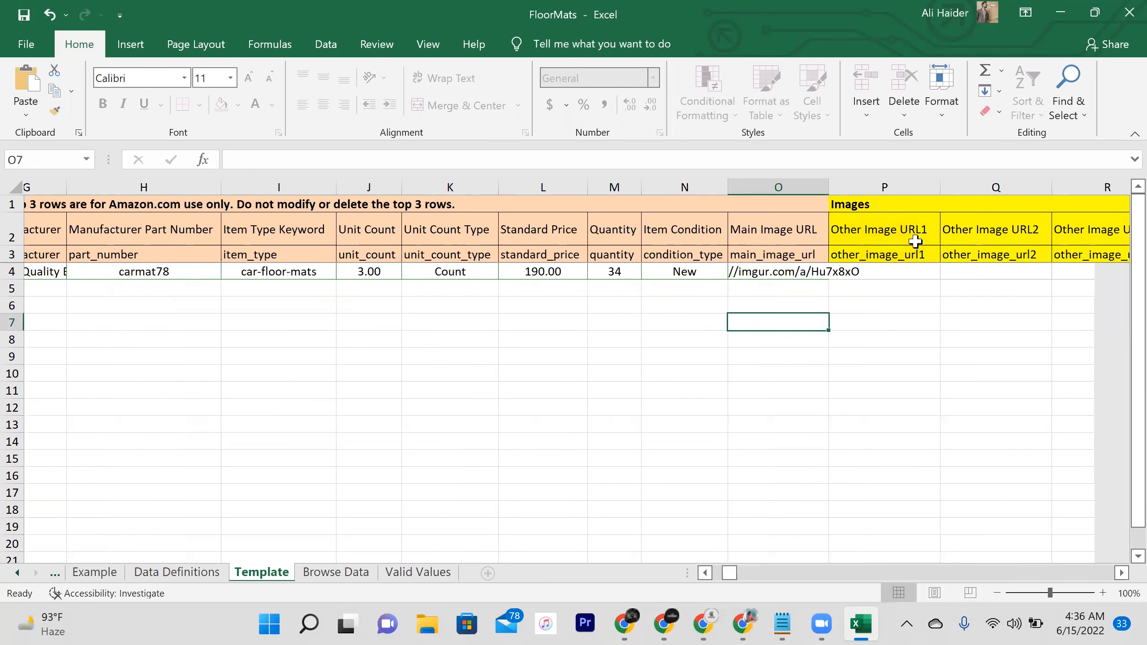
scroll(915, 242, "right", 5)
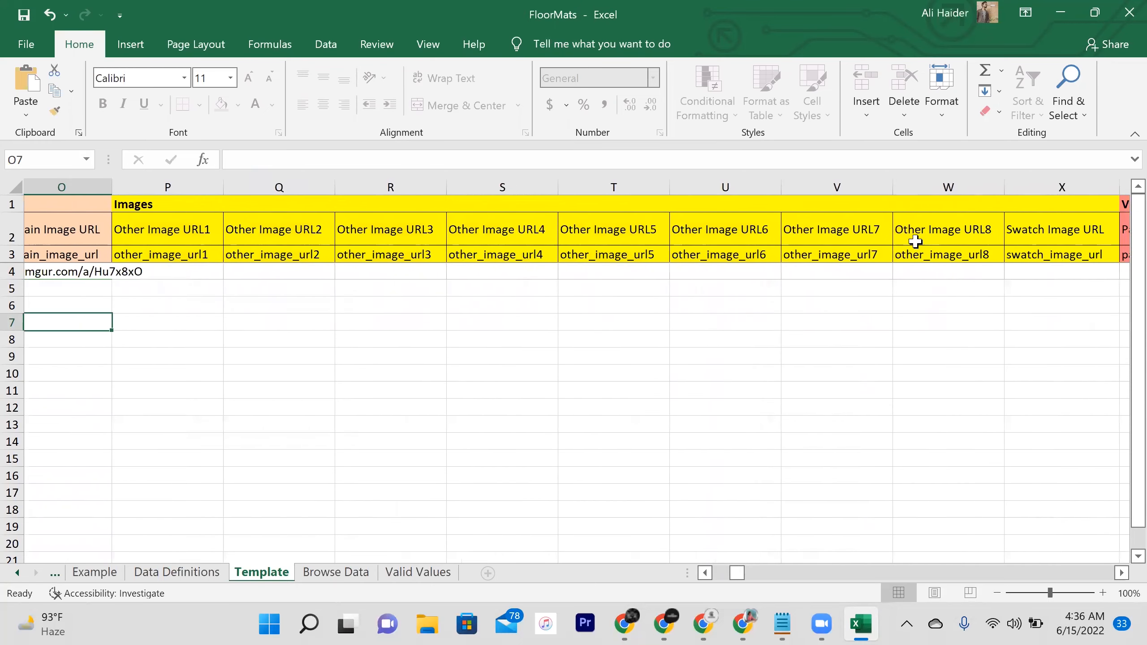
scroll(915, 243, "left", 2)
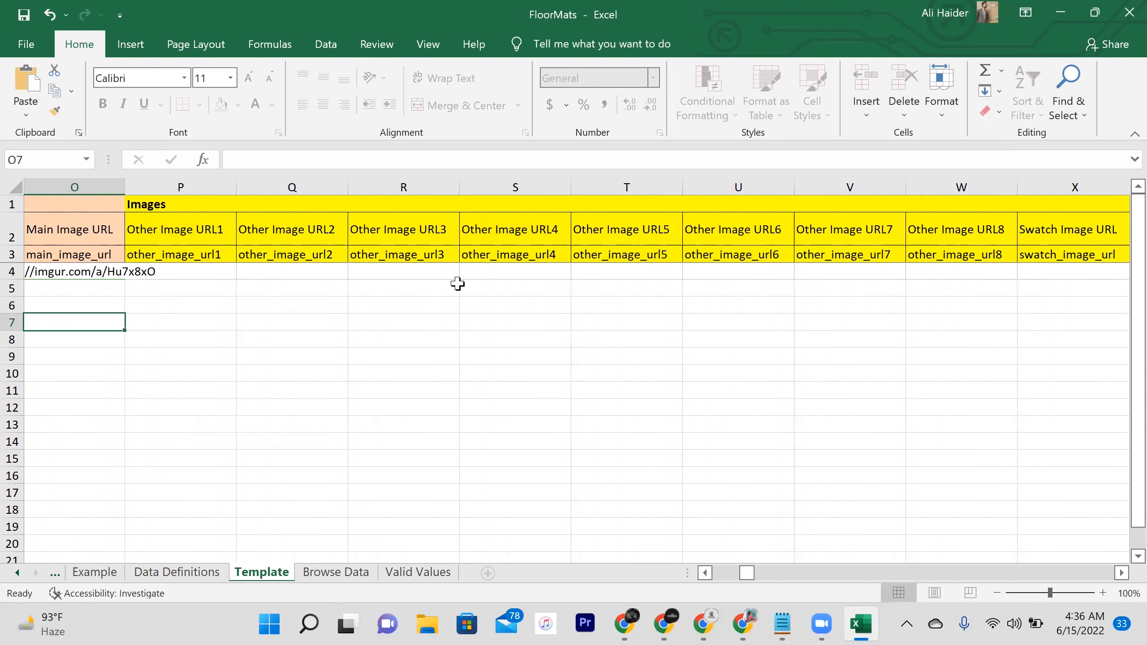
scroll(458, 284, "right", 4)
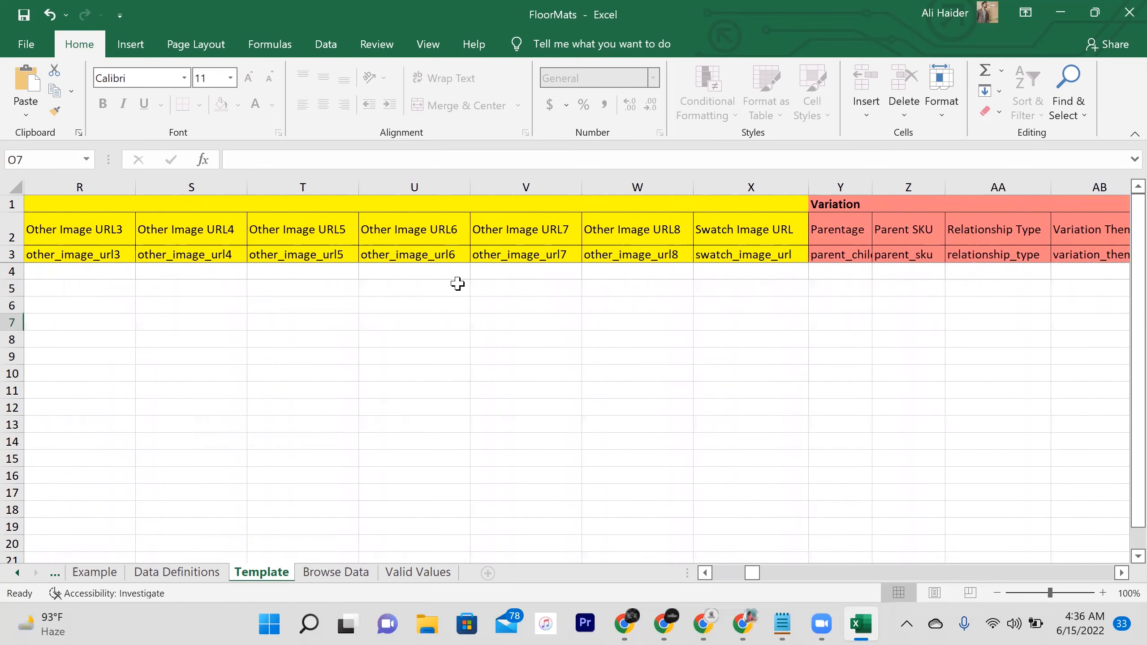
scroll(457, 284, "right", 2)
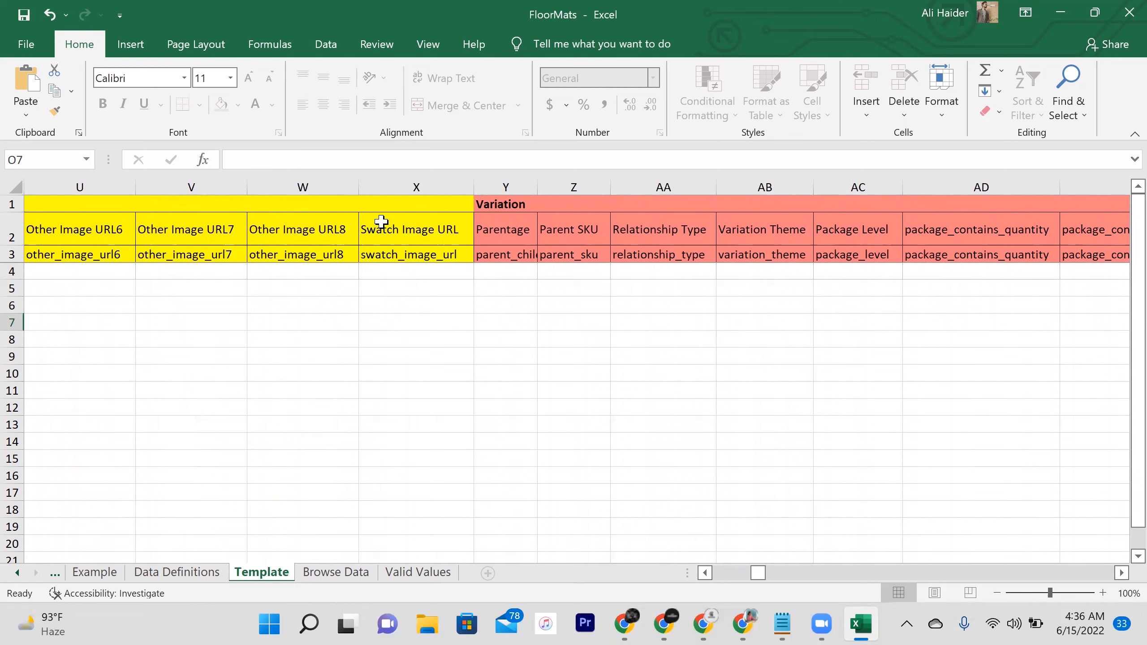
left_click(516, 276)
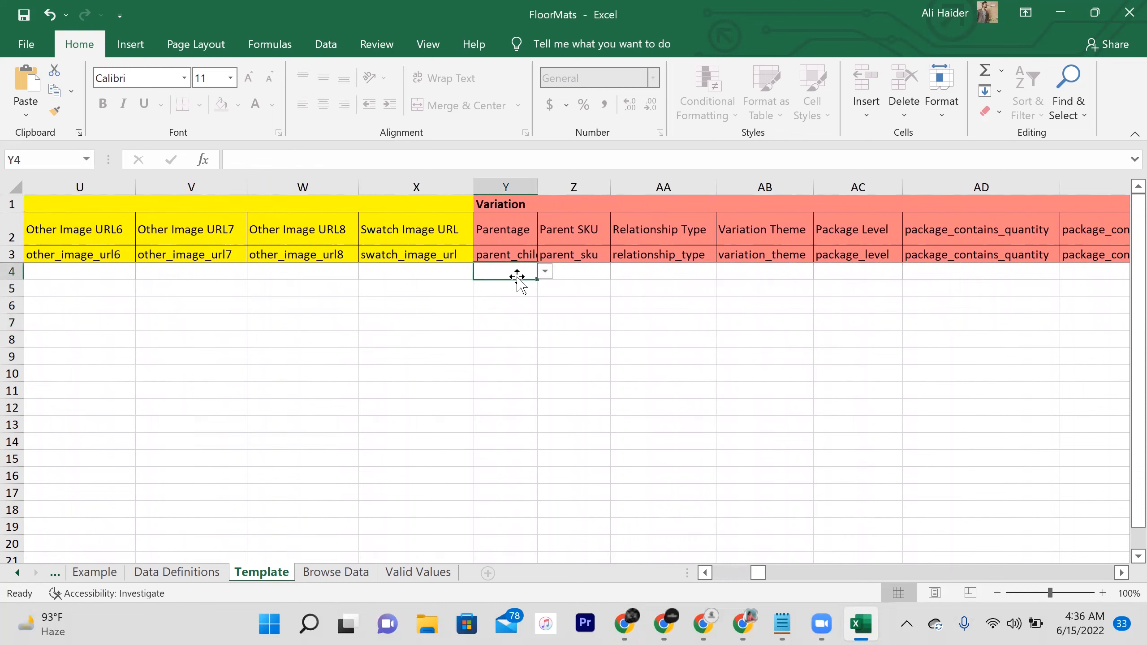
left_click(545, 271)
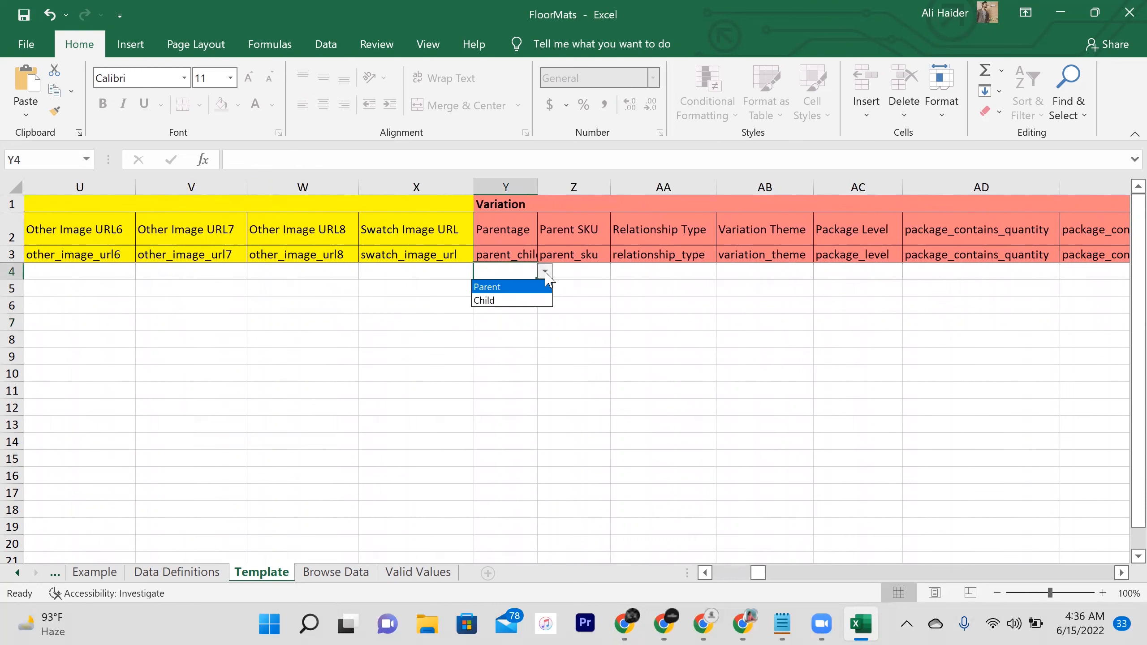
left_click(506, 289)
- Try to enter Child as the Parentage in row 5
left_click(514, 287)
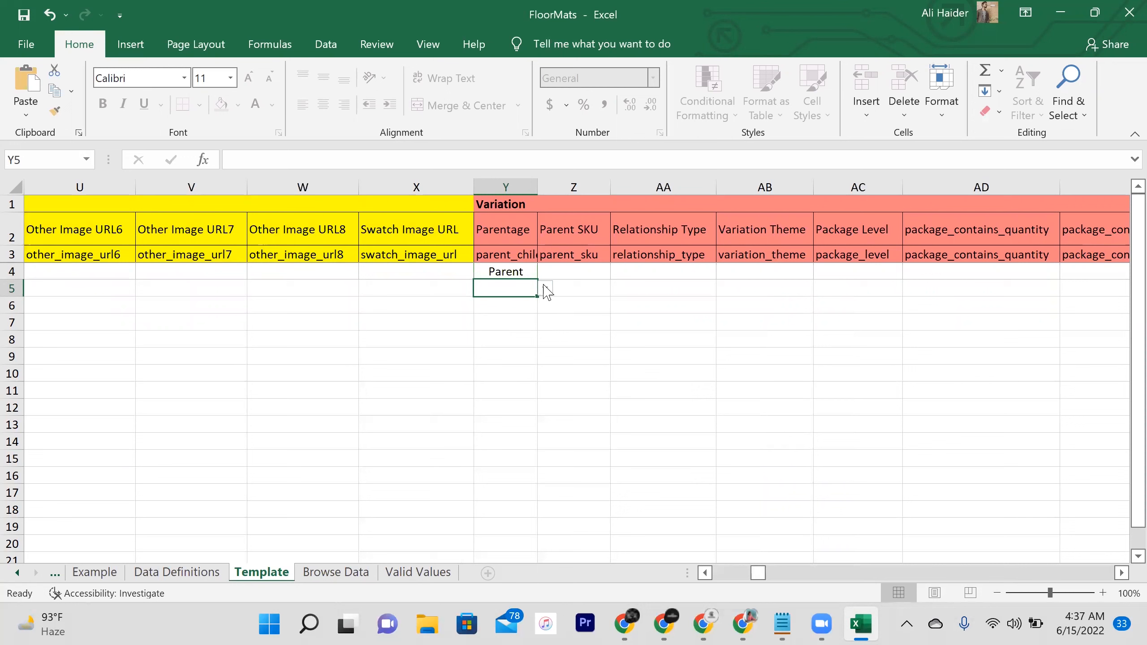
double_click(516, 290)
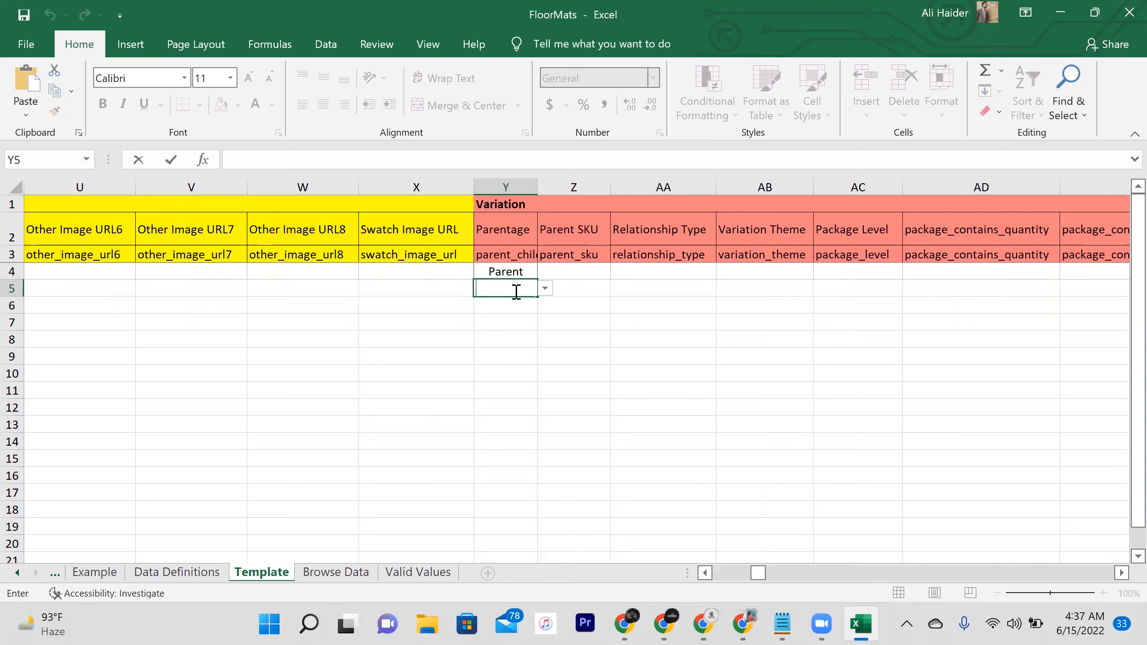
type("Child")
key("BackSpace")
key("BackSpace")
key("BackSpace")
key("BackSpace")
key("BackSpace")
left_click(529, 273)
left_click(580, 360)
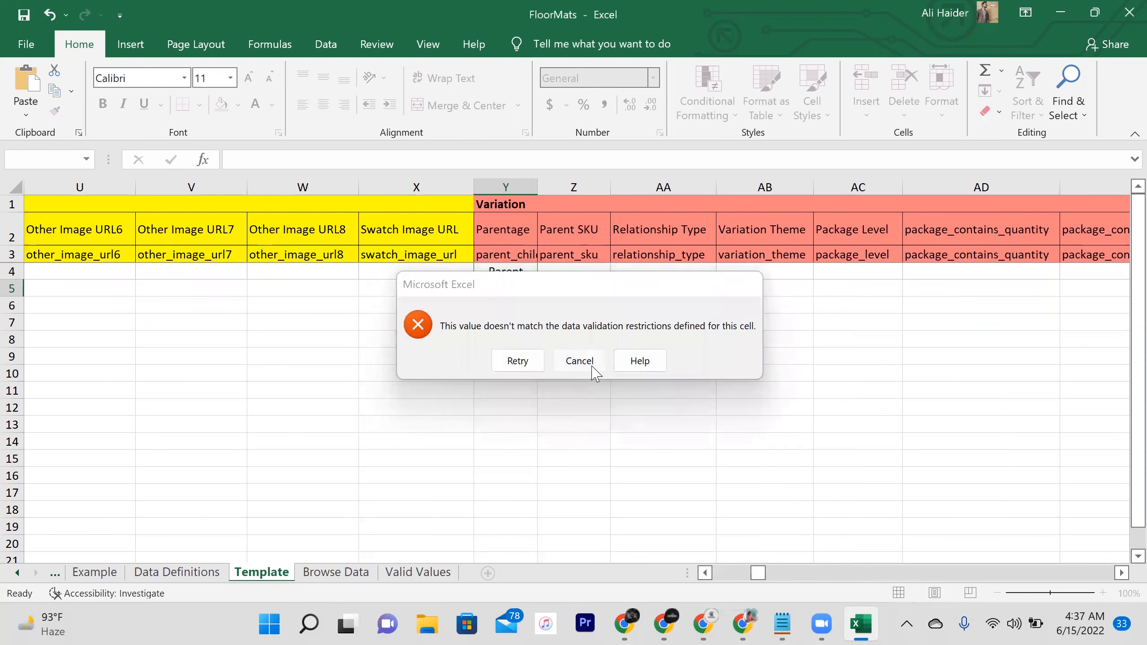
- Try to clear the Parentage value in row 4
left_click(525, 271)
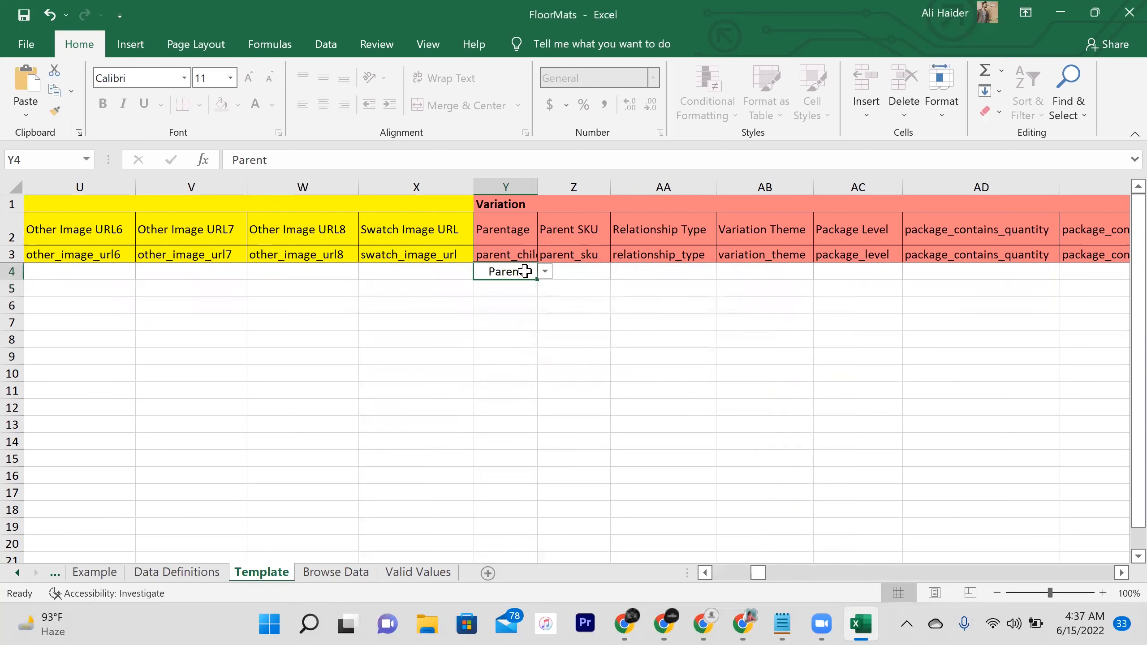
key("BackSpace")
left_click(673, 276)
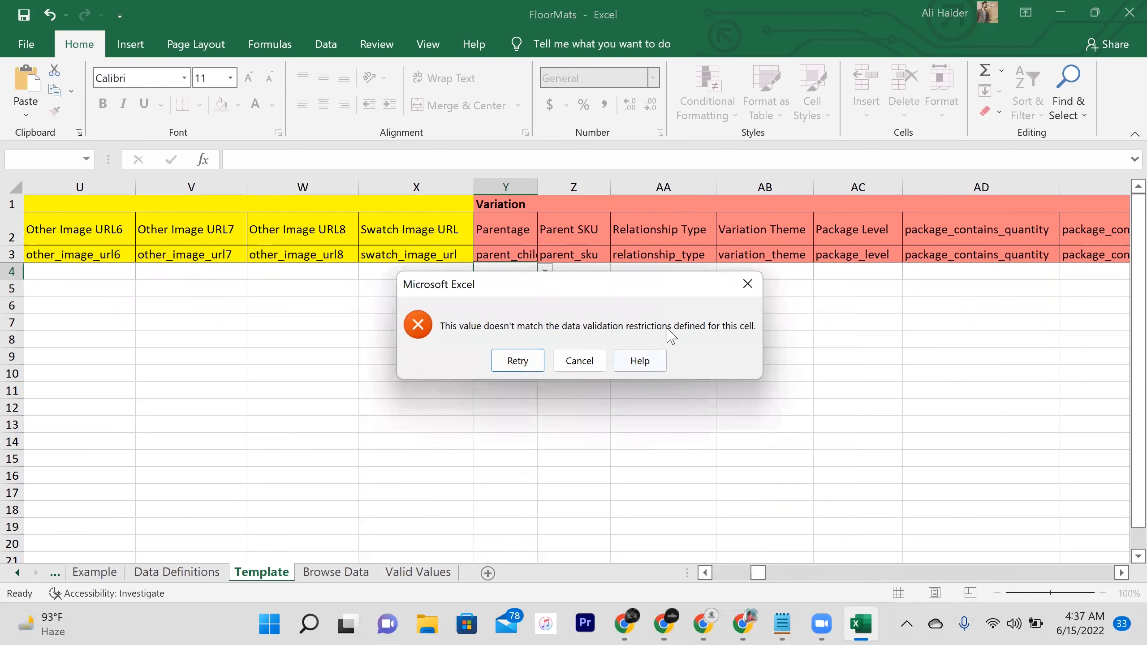
left_click(748, 283)
- Choose Update as the Update Delete option in row 4 under the Basic columns
scroll(750, 286, "right", 2)
scroll(750, 286, "right", 4)
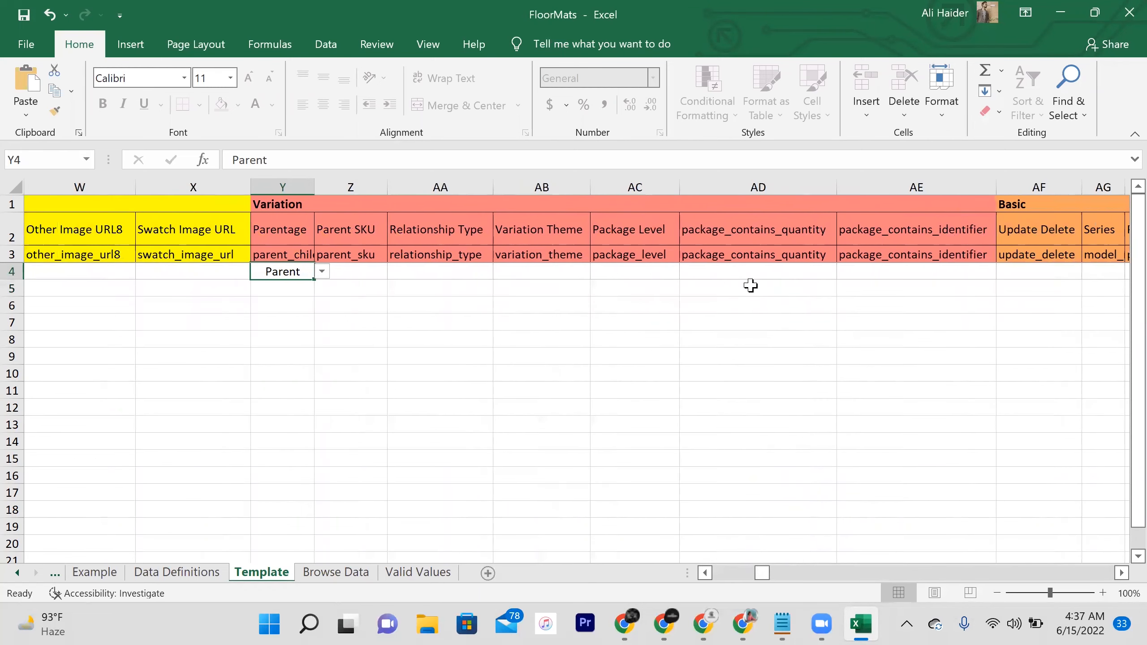
scroll(750, 286, "right", 3)
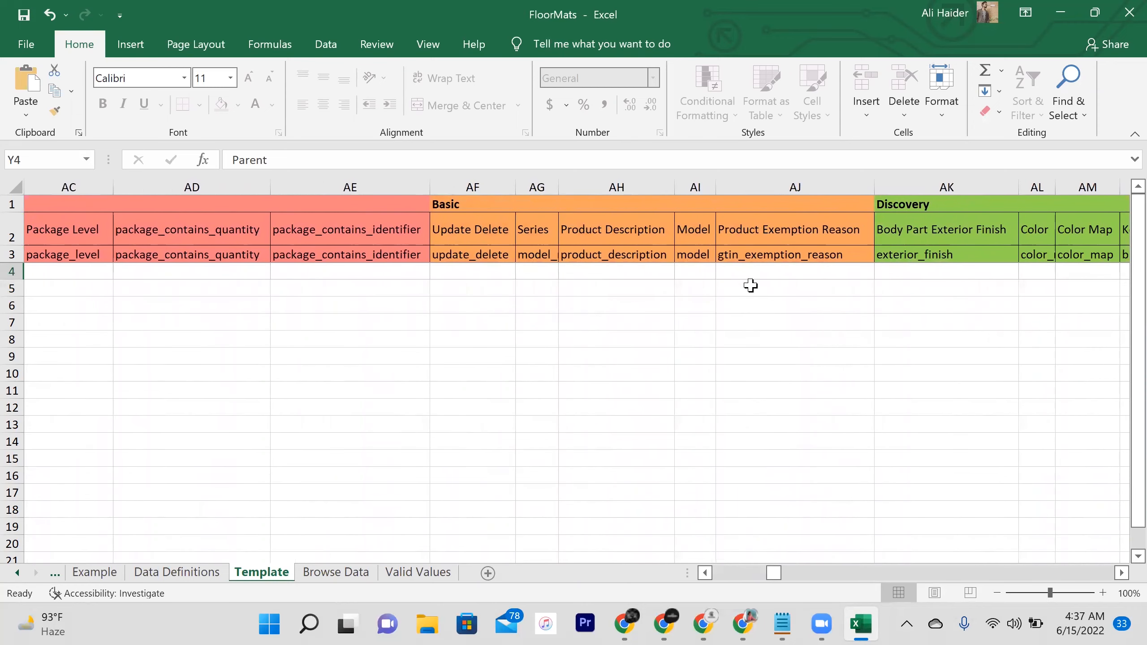
left_click(493, 270)
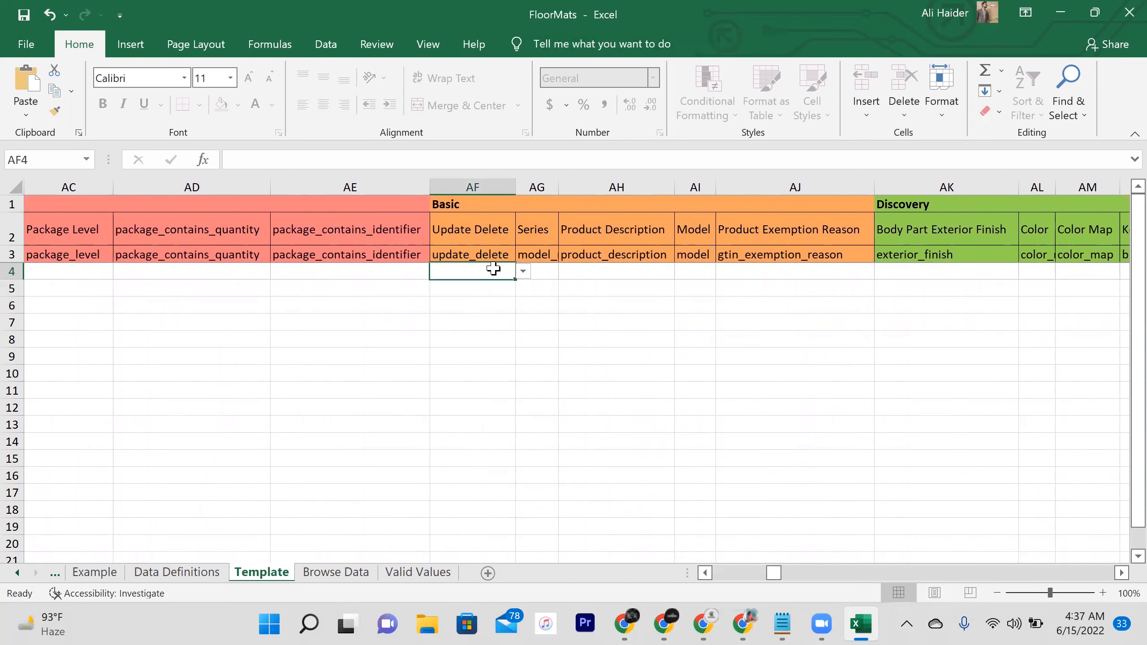
left_click(522, 273)
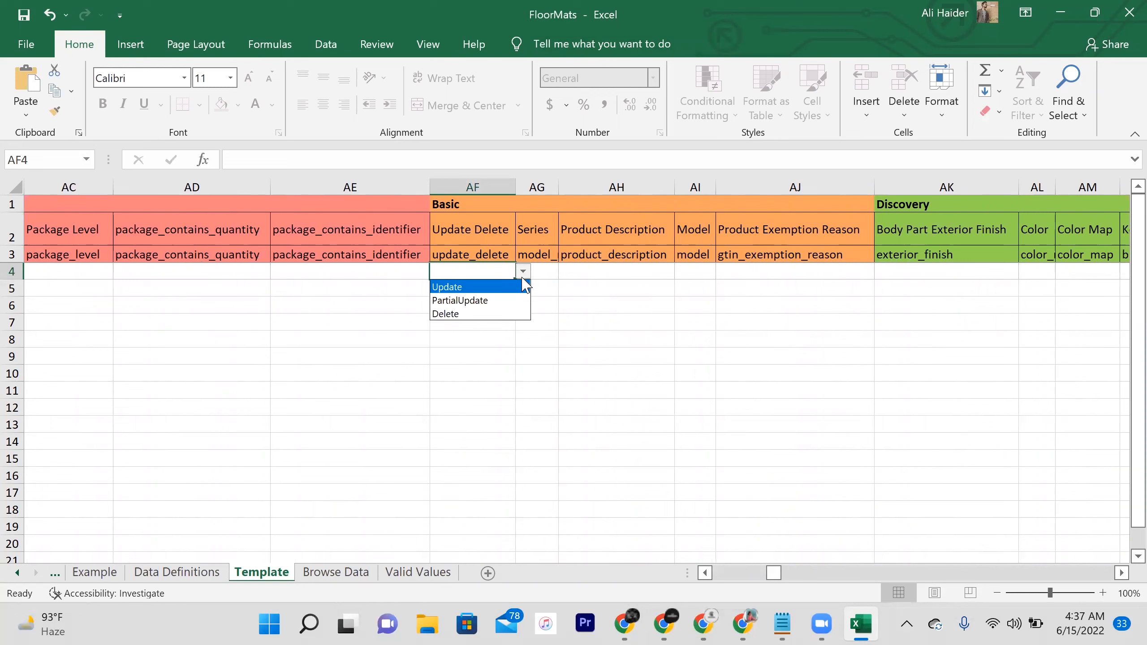
left_click(483, 287)
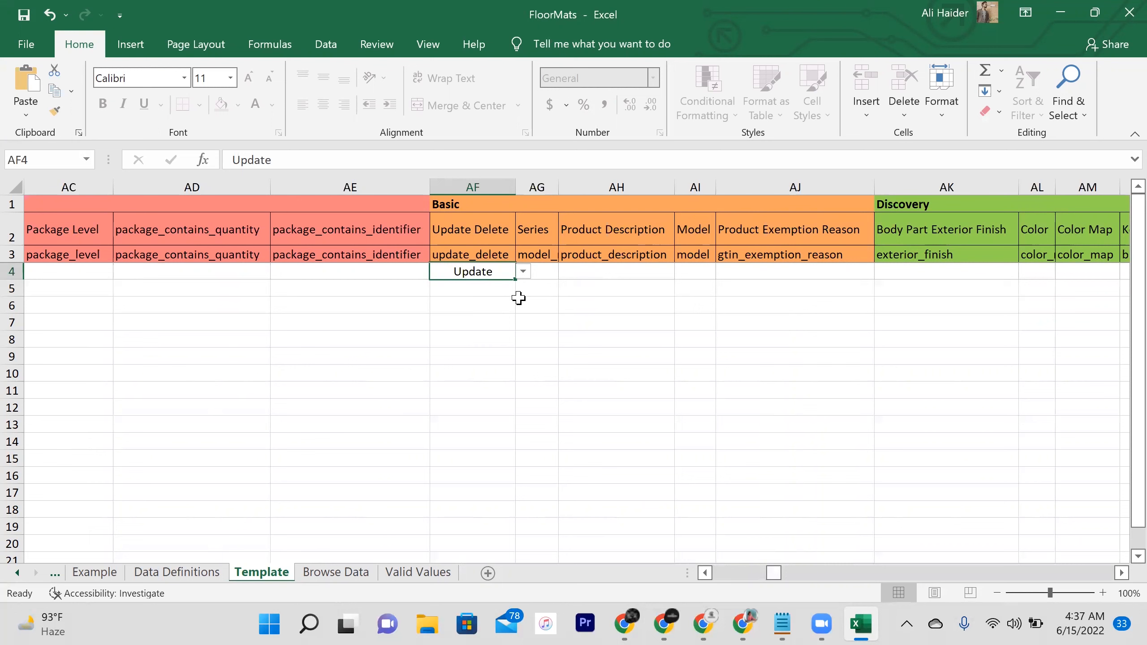
left_click(523, 271)
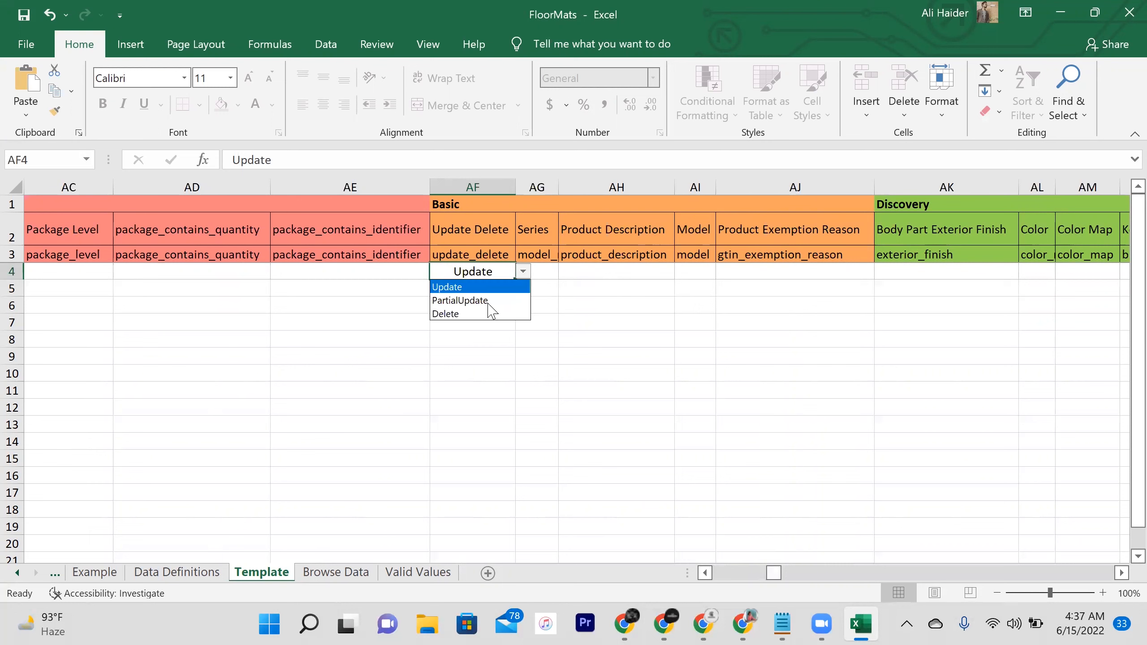
key("Escape")
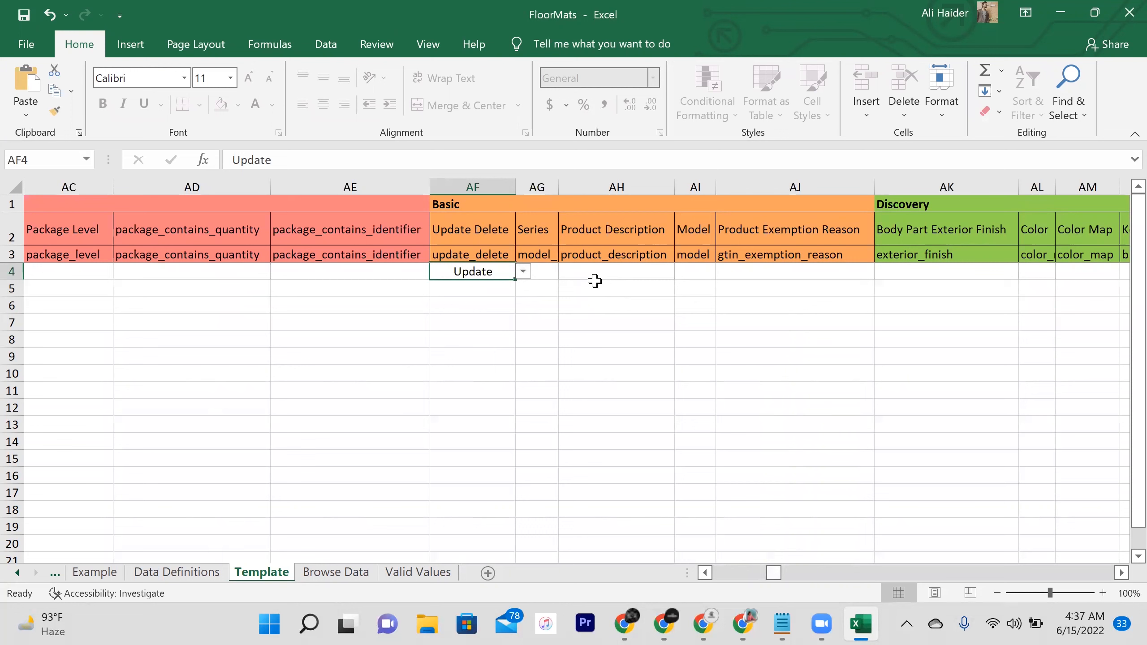
- Copy the description paragraph from the Notepad notes and paste it into the Product Description cell of row 4 in Excel
double_click(616, 274)
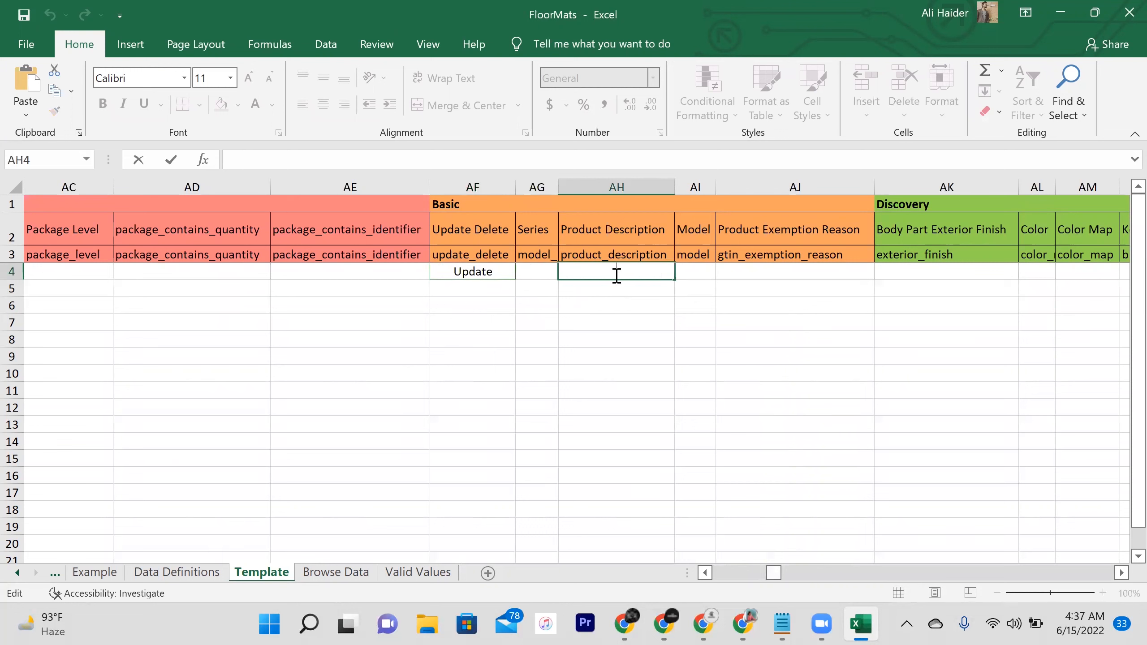
left_click(788, 626)
triple_click(604, 199)
triple_click(600, 196)
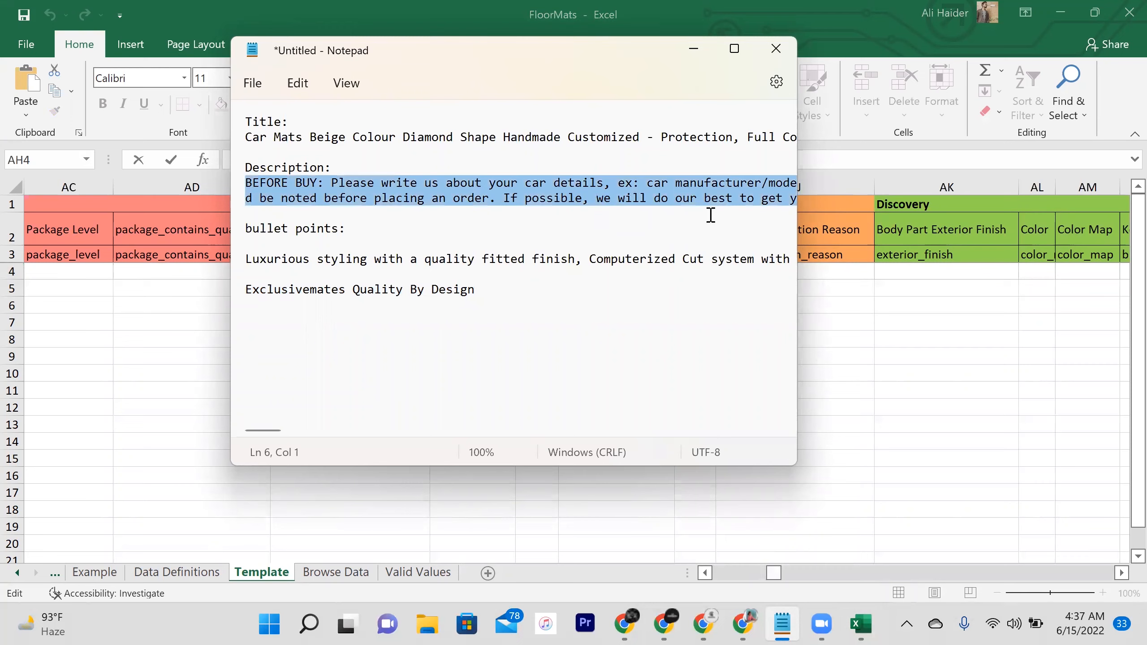
key("alt+Tab")
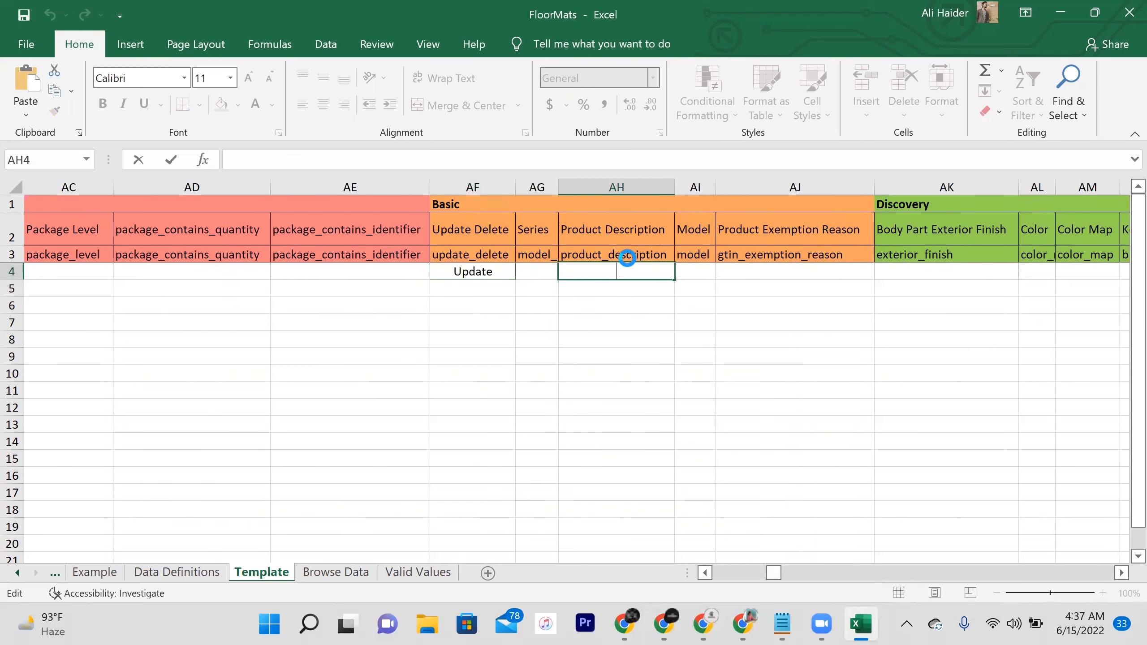
key("ctrl+v")
left_click(693, 256)
double_click(695, 260)
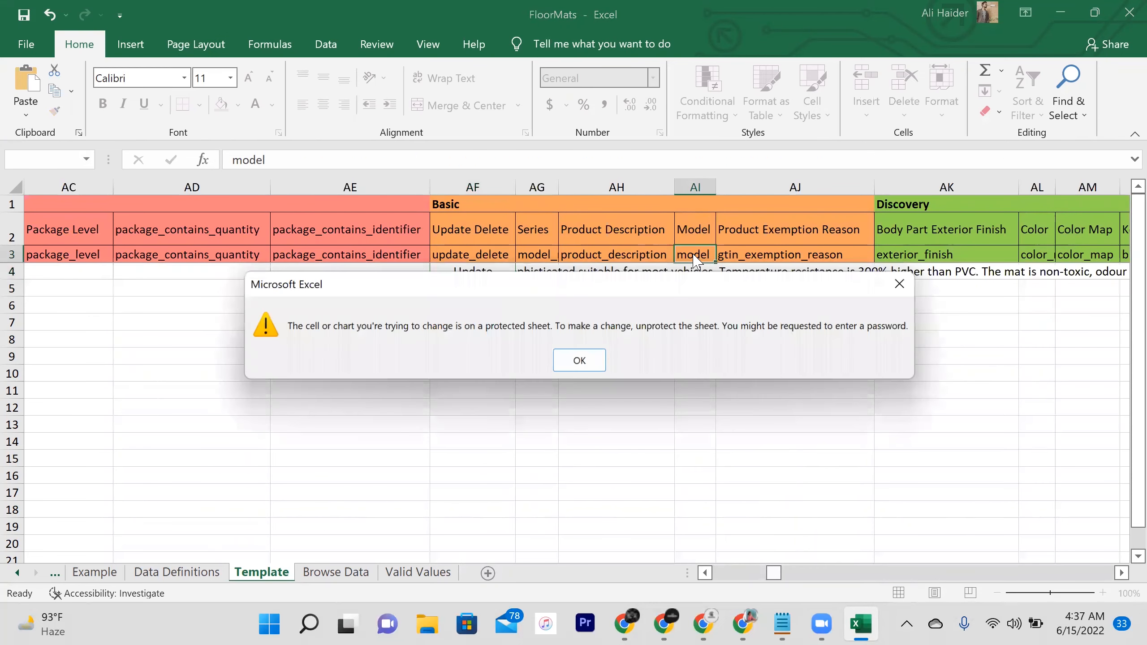
left_click(900, 286)
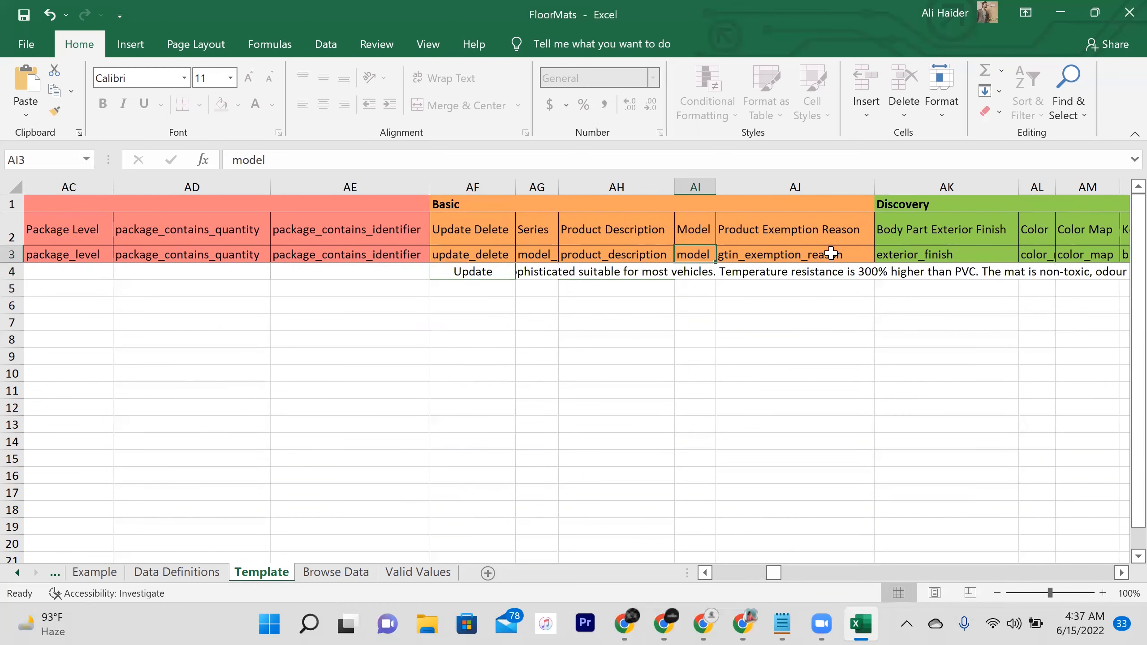
- Enter blue as the Color in row 4 and choose blue as its Color Map
scroll(831, 254, "right", 4)
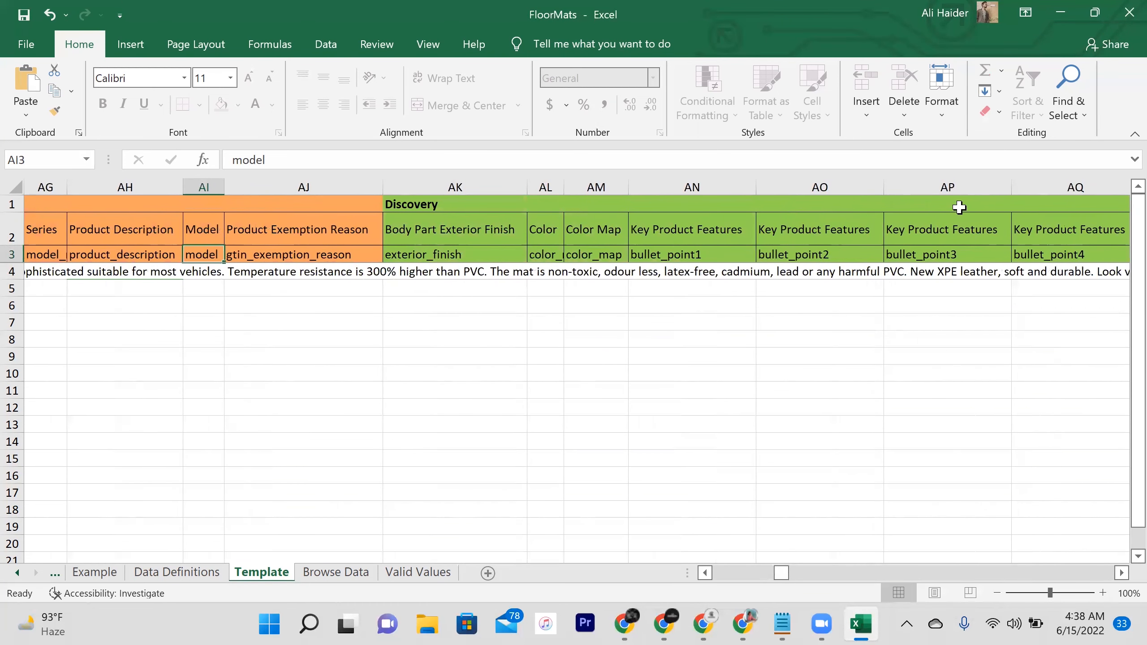
left_click(544, 271)
double_click(544, 271)
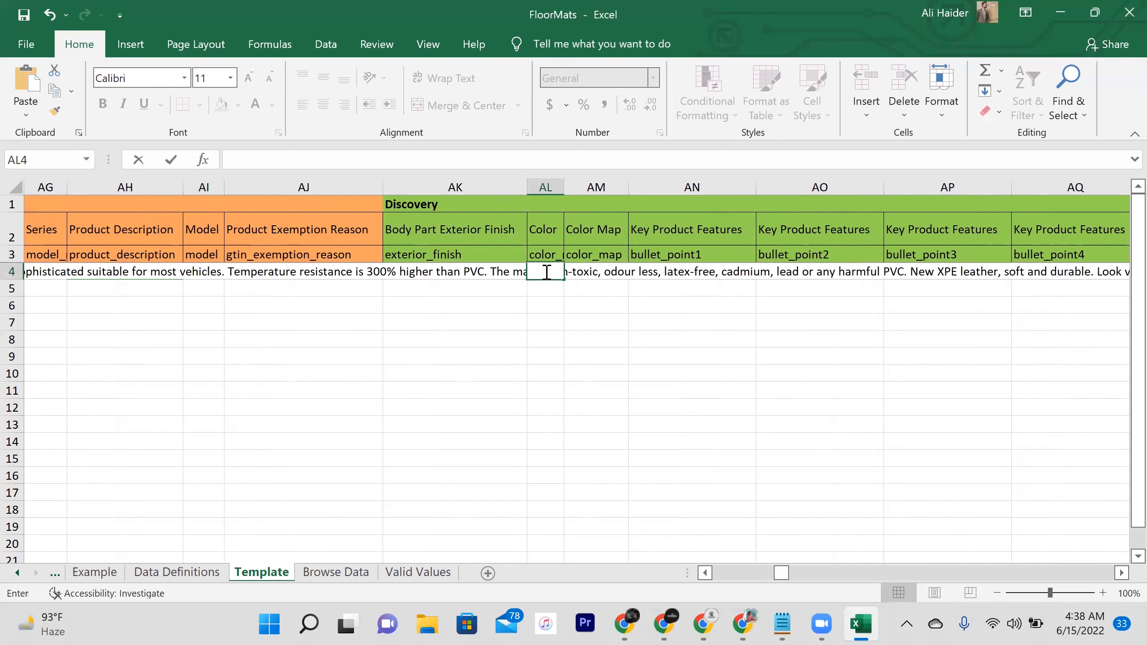
type("blue")
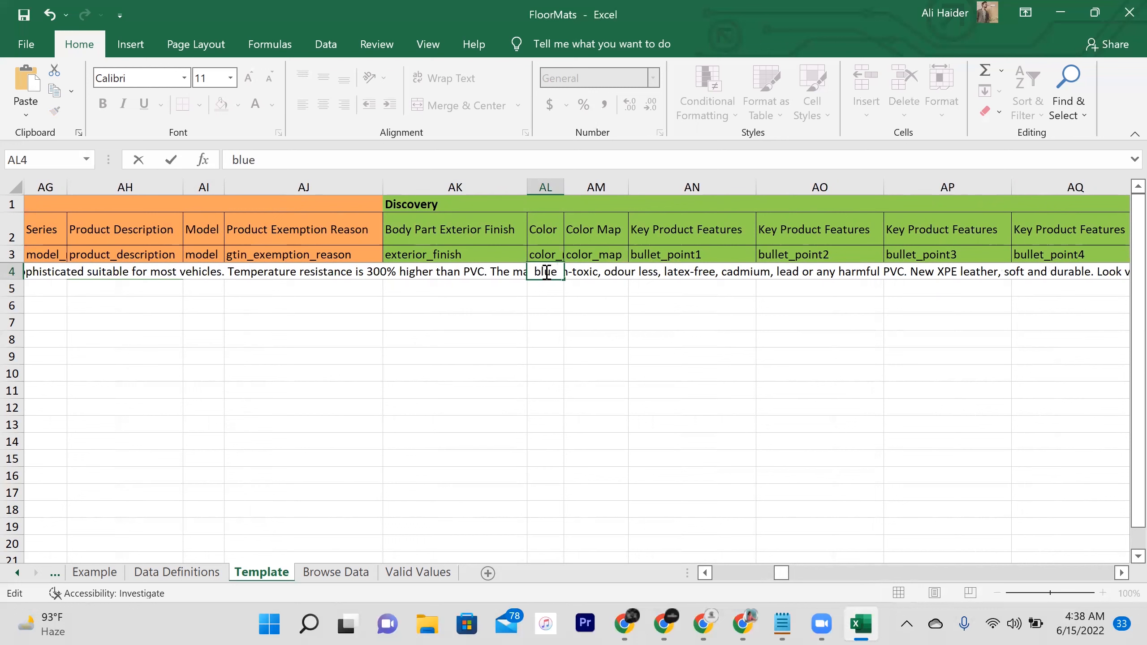
left_click(605, 271)
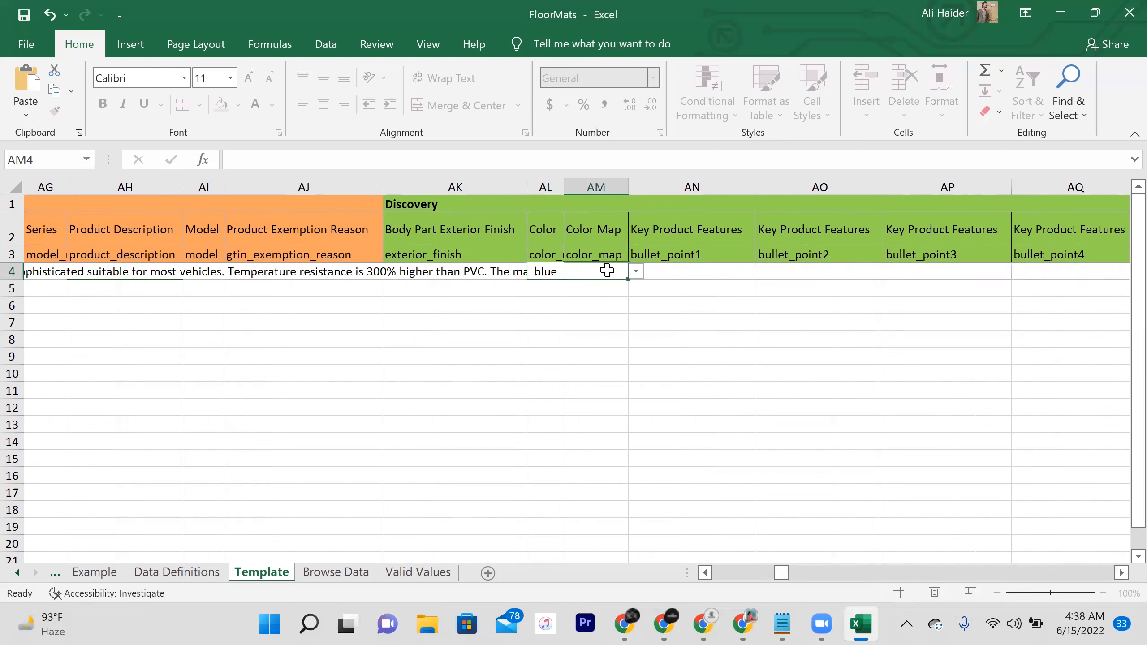
left_click(636, 273)
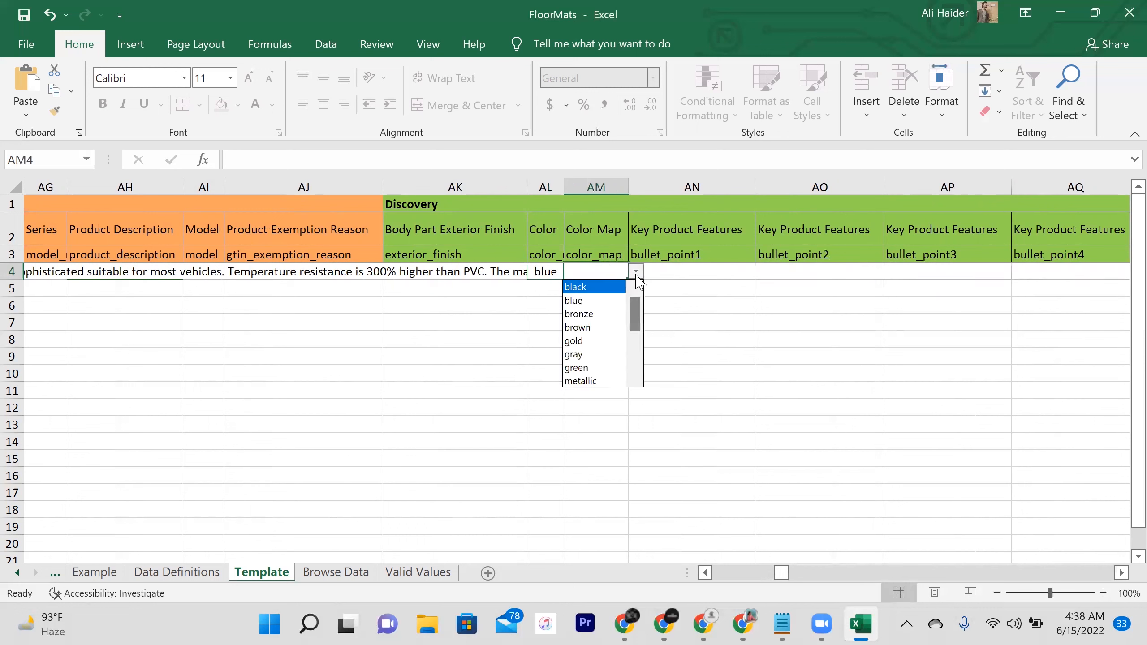
left_click(595, 302)
double_click(689, 269)
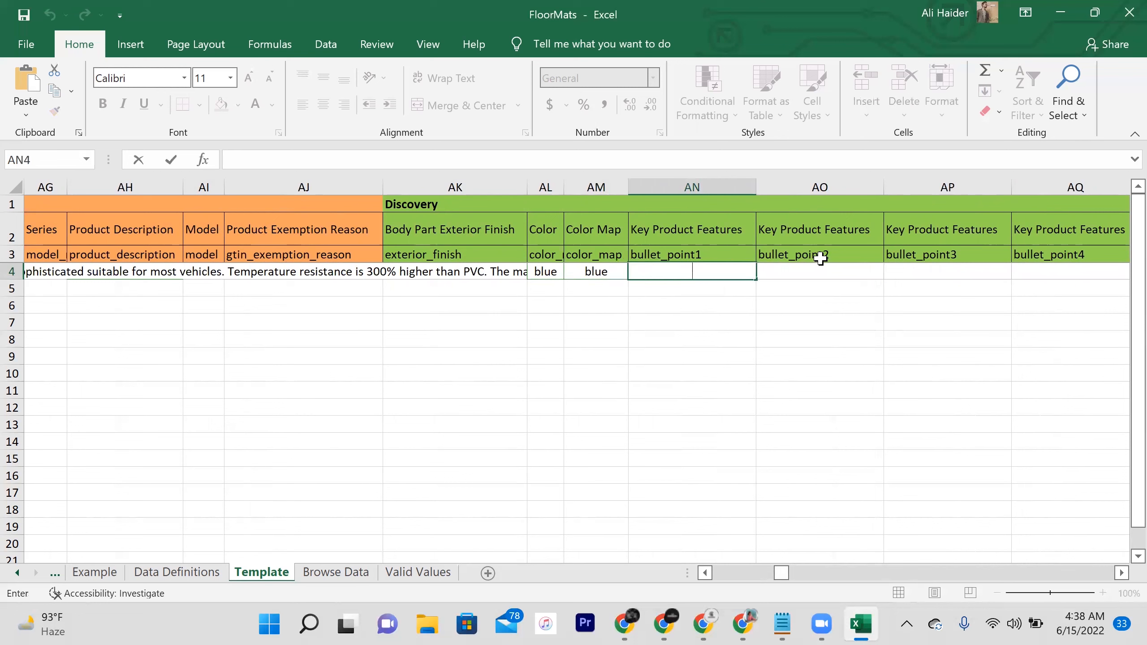
double_click(808, 274)
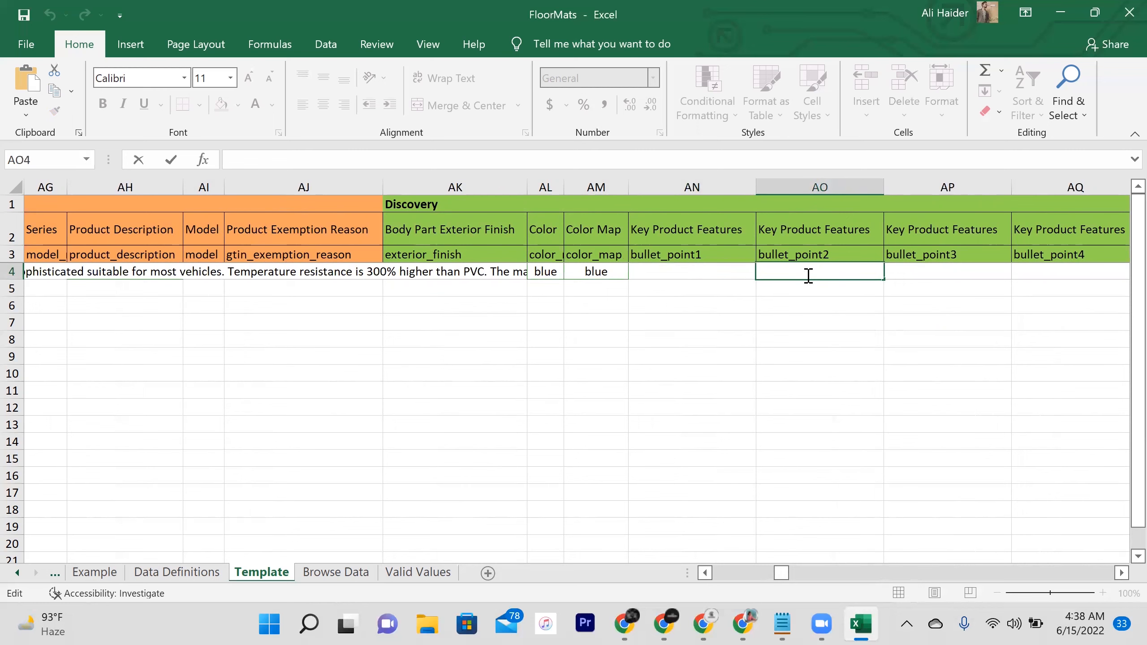
scroll(808, 274, "right", 4)
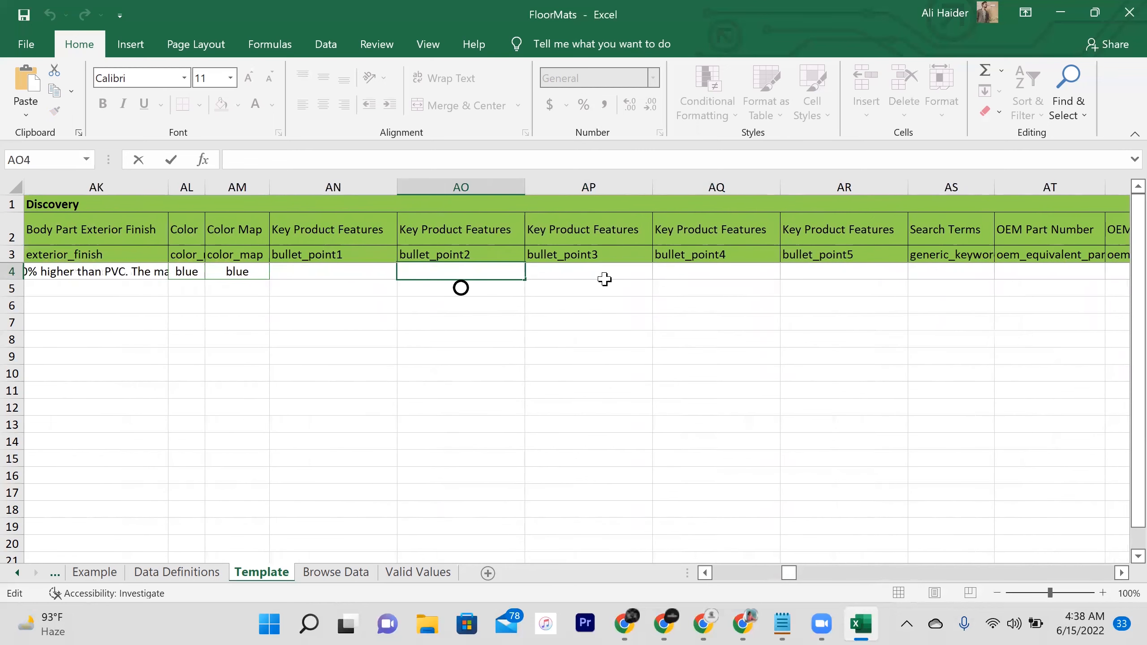
double_click(596, 271)
double_click(699, 267)
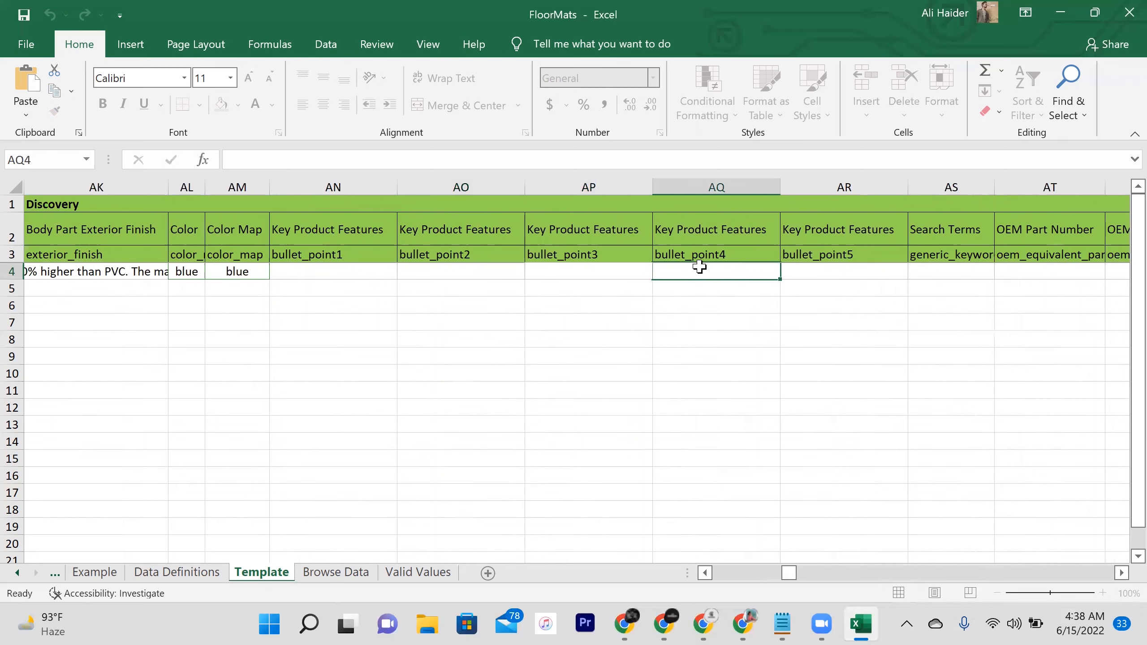
- Enter "car mates," as the Search Terms in row 4
scroll(699, 267, "right", 3)
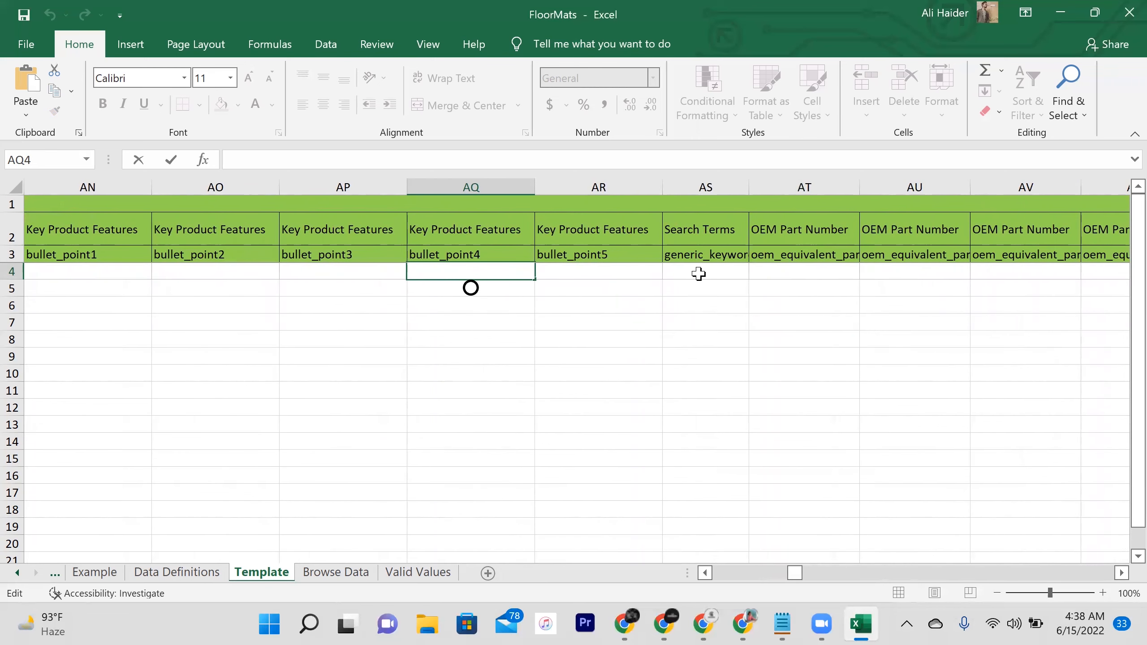
left_click(698, 273)
double_click(700, 273)
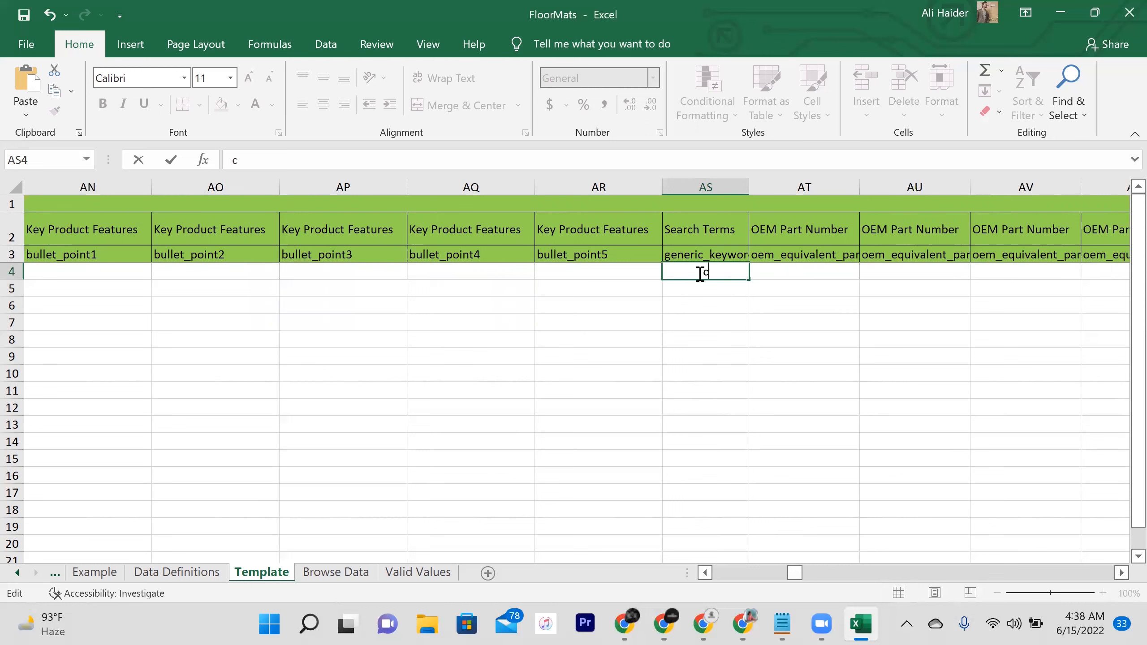
type("mates,")
left_click(835, 276)
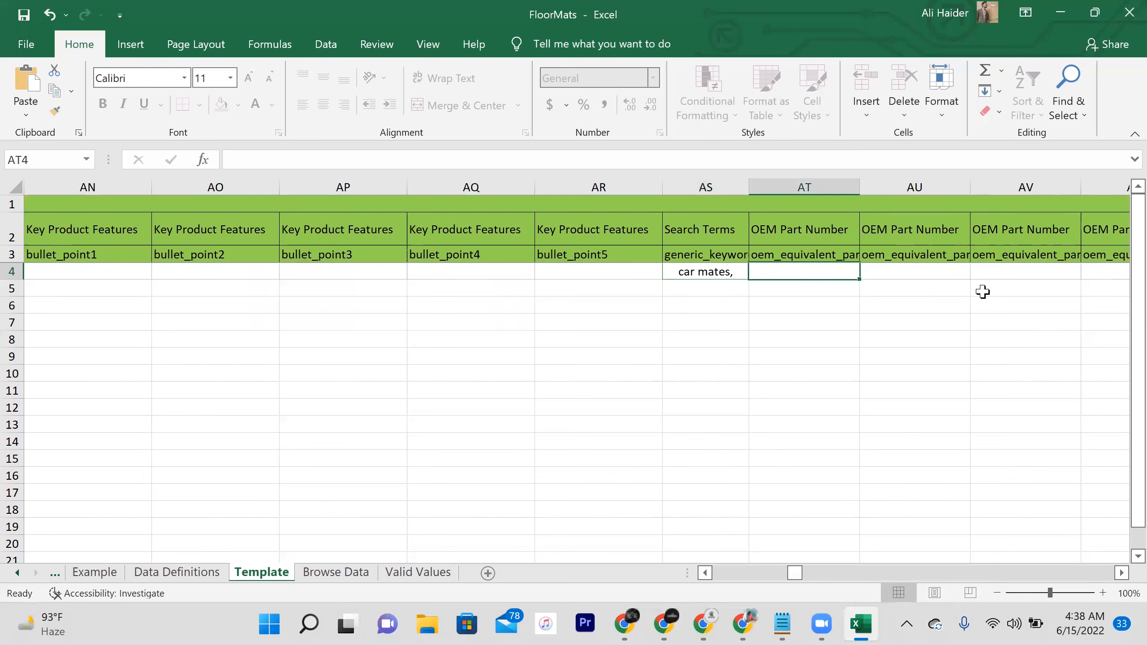
- Review the remaining Discovery columns and the Product Enrichment columns, from OEM Part Number through Additional Features and Vehicle Type Compatibility to Product Compliance Certificate
scroll(983, 292, "right", 6)
scroll(983, 291, "right", 1)
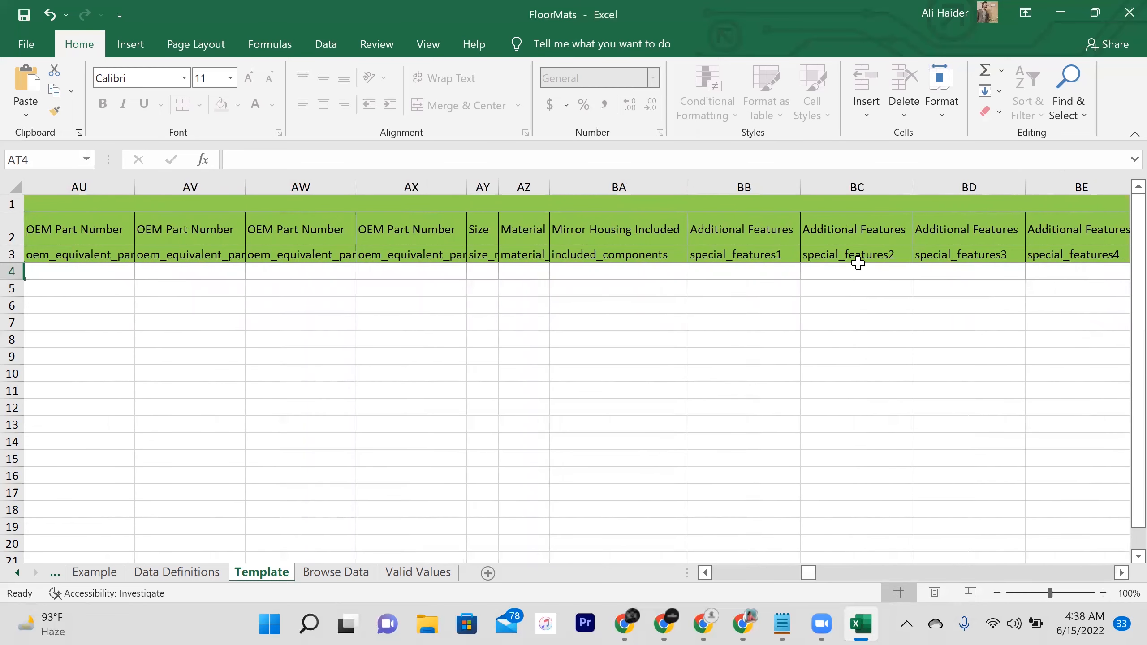
left_click(740, 271)
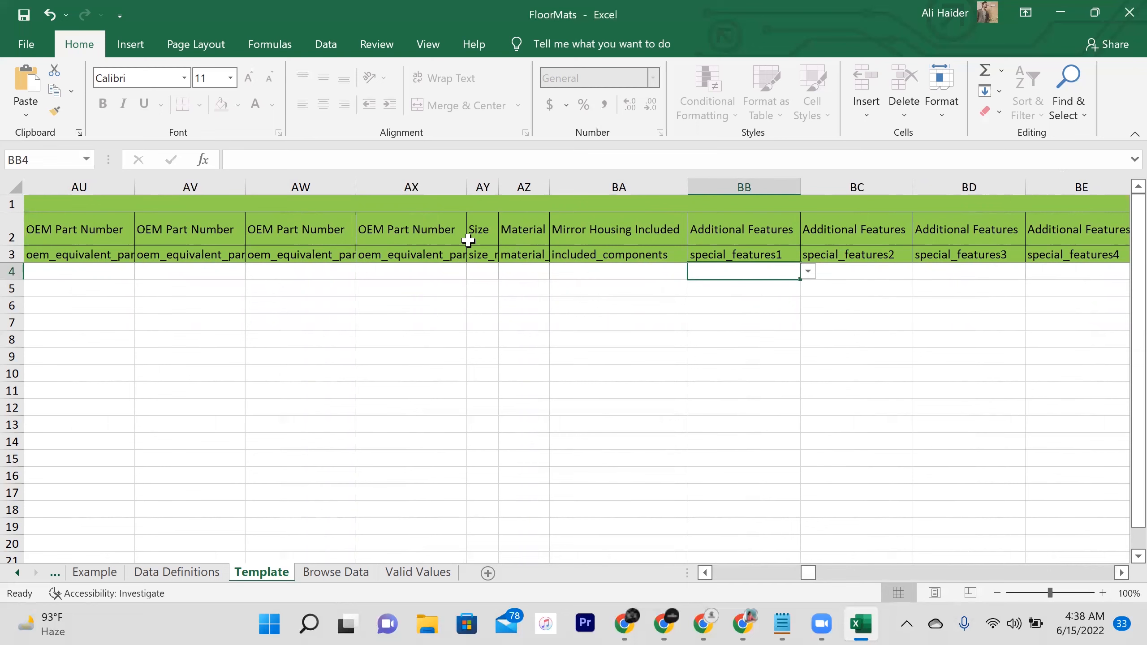
scroll(467, 241, "right", 7)
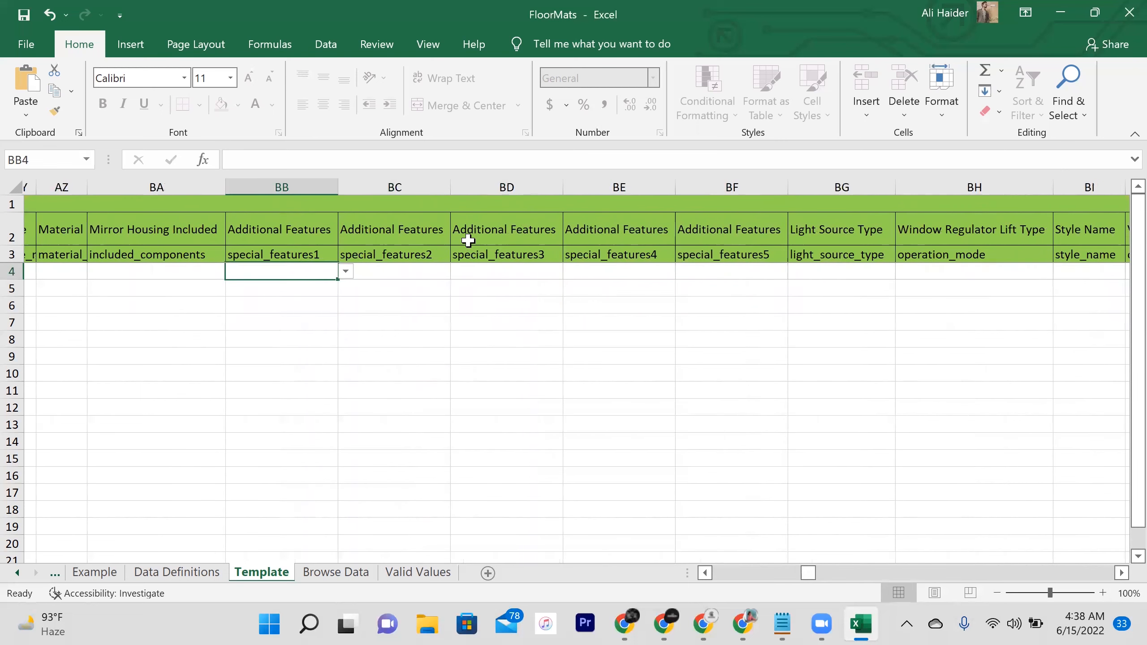
scroll(468, 241, "right", 6)
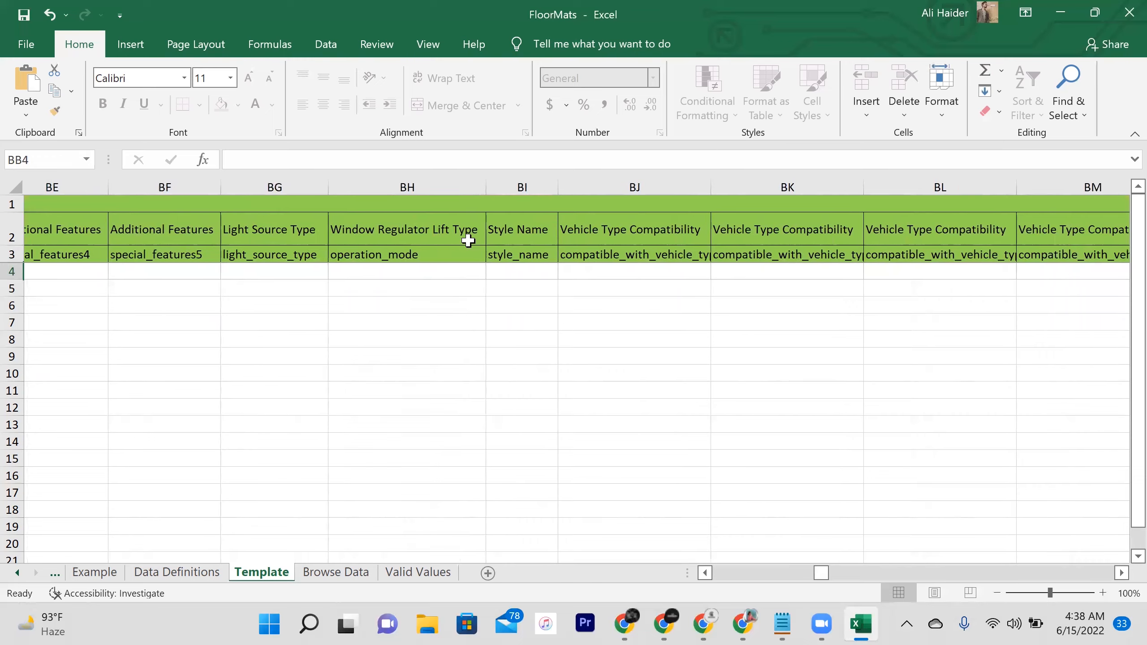
scroll(468, 240, "right", 6)
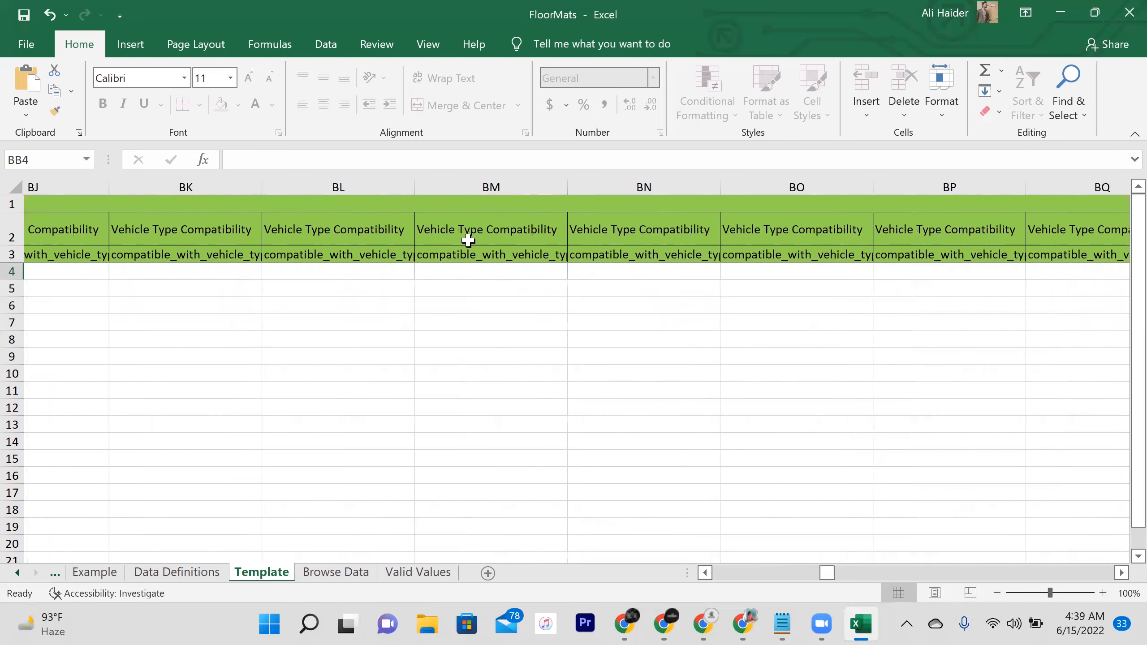
scroll(467, 240, "right", 7)
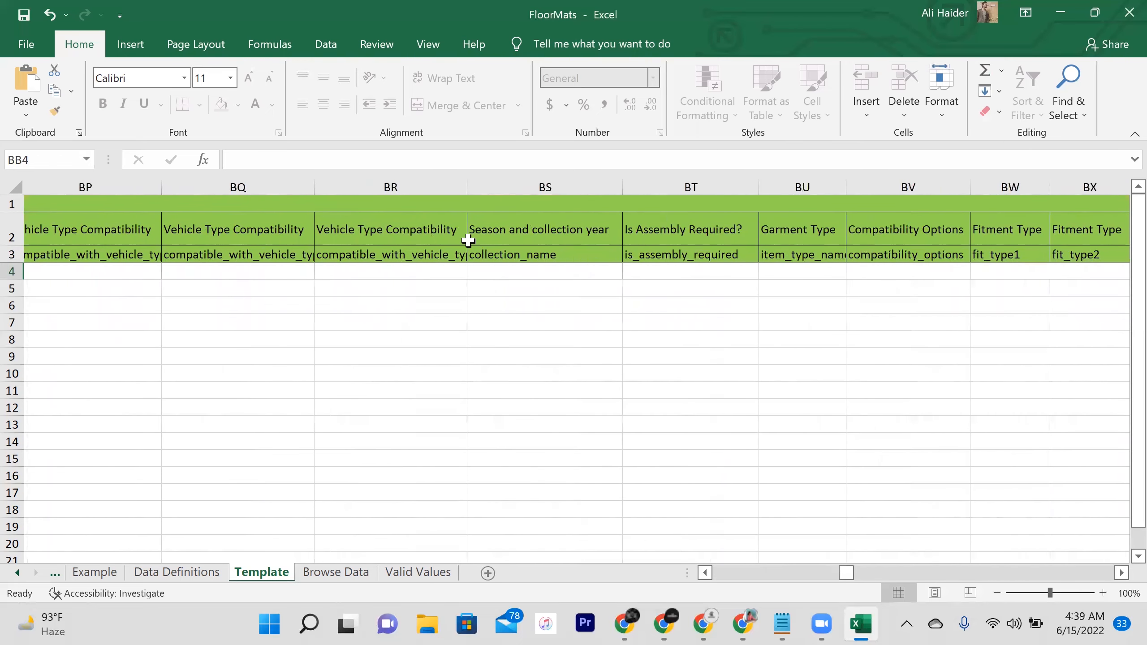
scroll(467, 241, "right", 5)
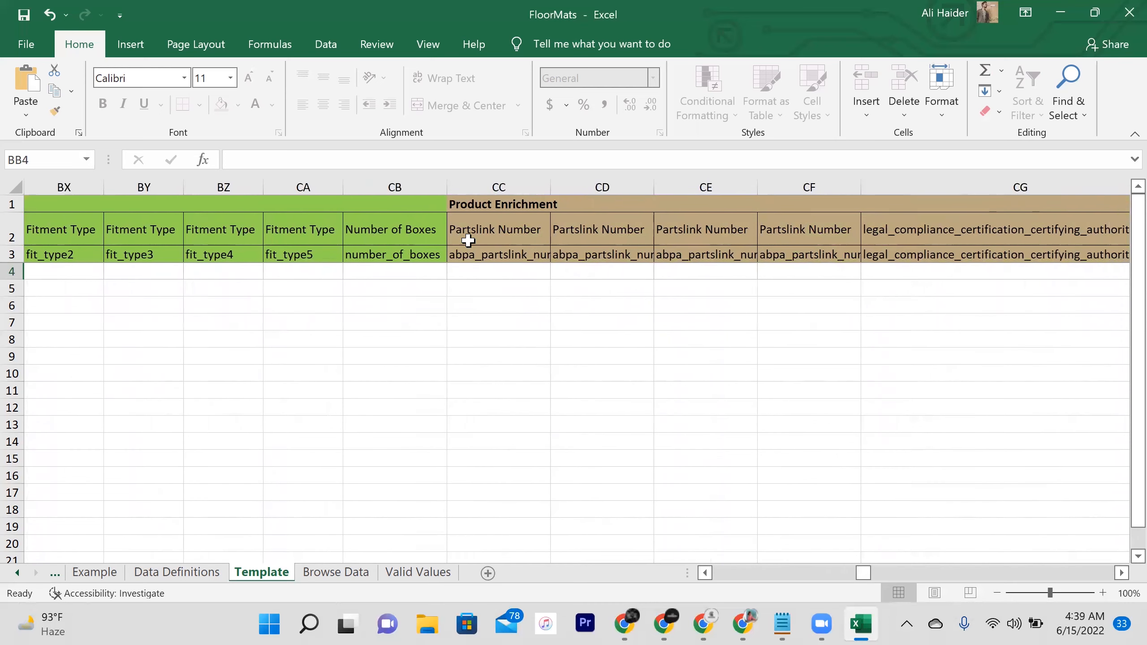
scroll(468, 240, "right", 3)
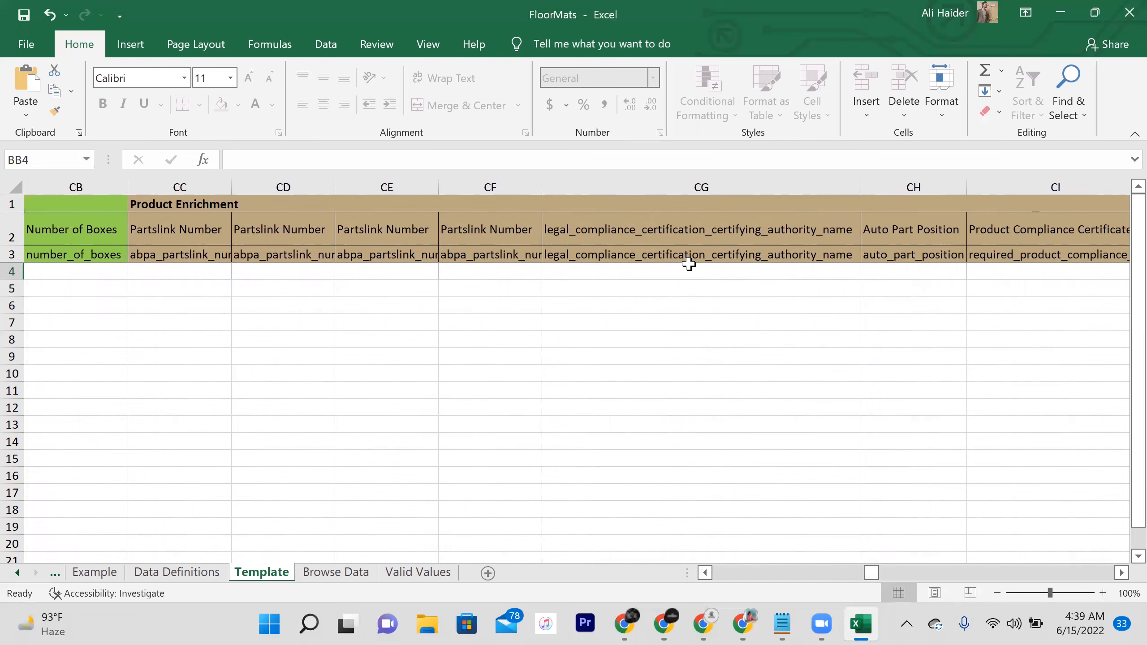
scroll(688, 265, "right", 5)
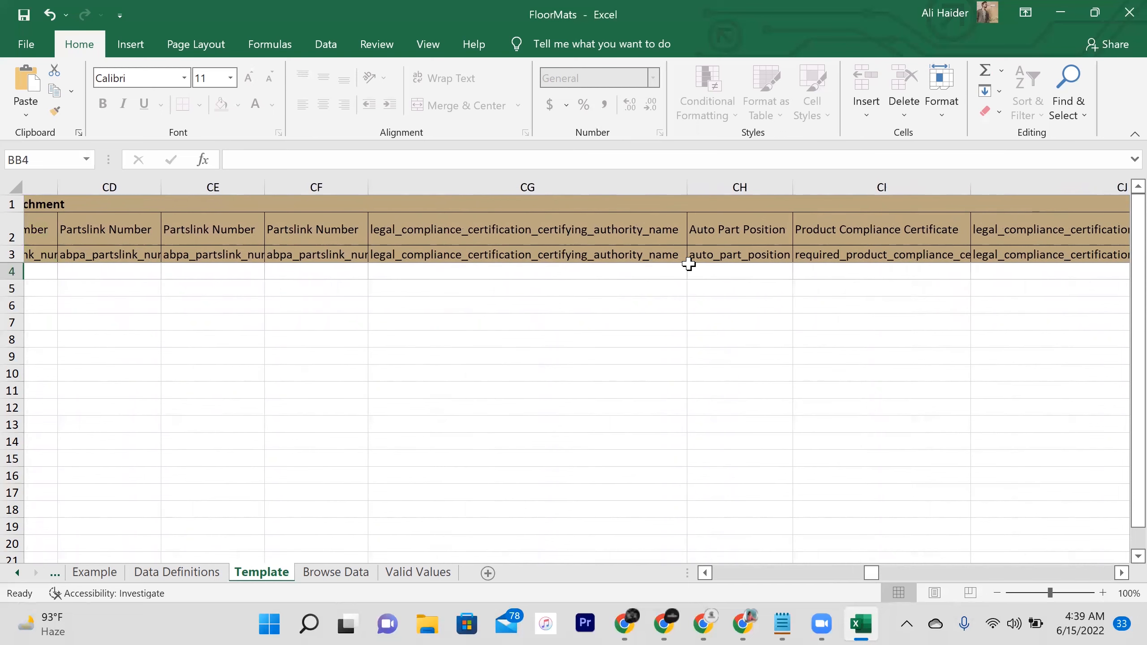
scroll(688, 264, "right", 3)
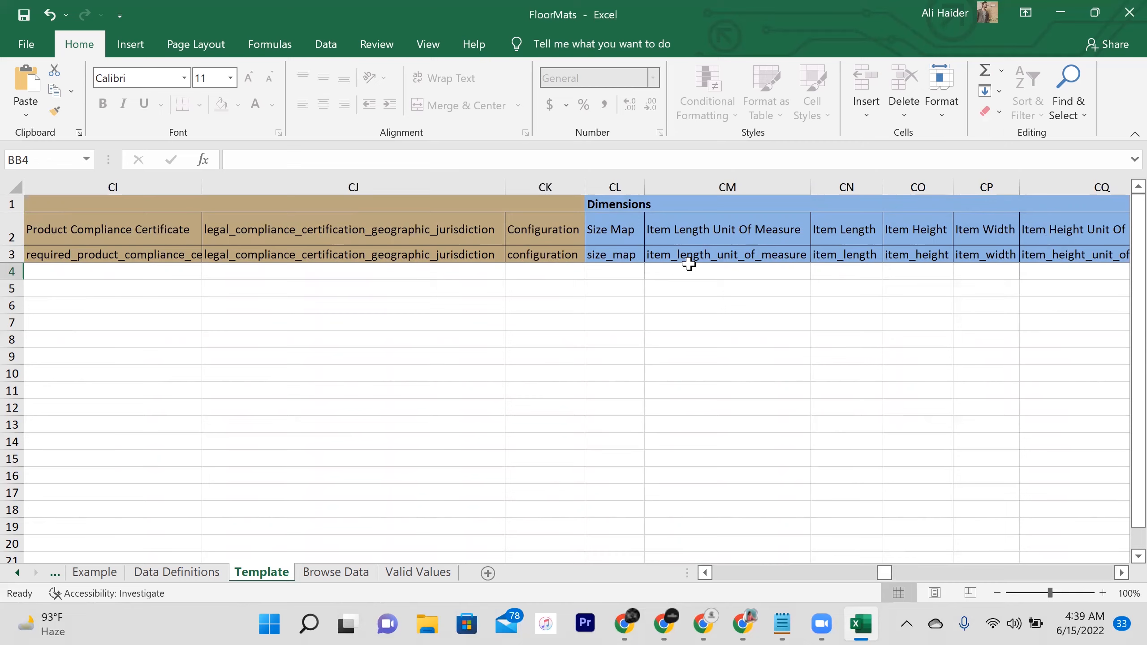
- Choose Medium as the Size Map and MM as the Item Length Unit Of Measure in row 4
scroll(689, 265, "right", 2)
left_click(435, 270)
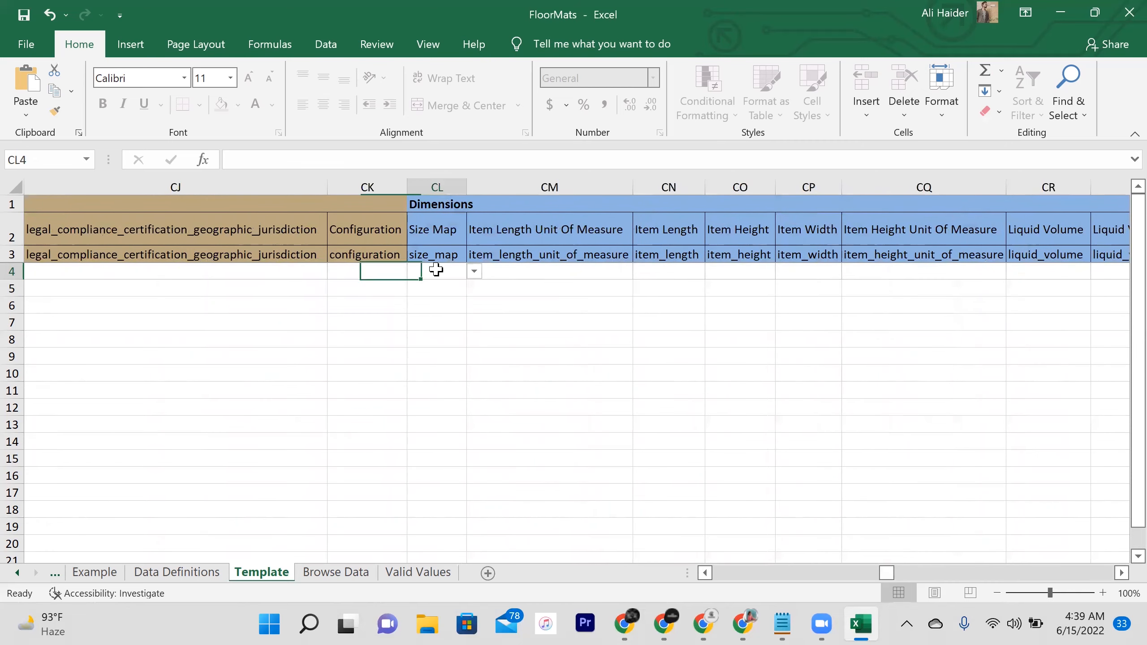
left_click(474, 271)
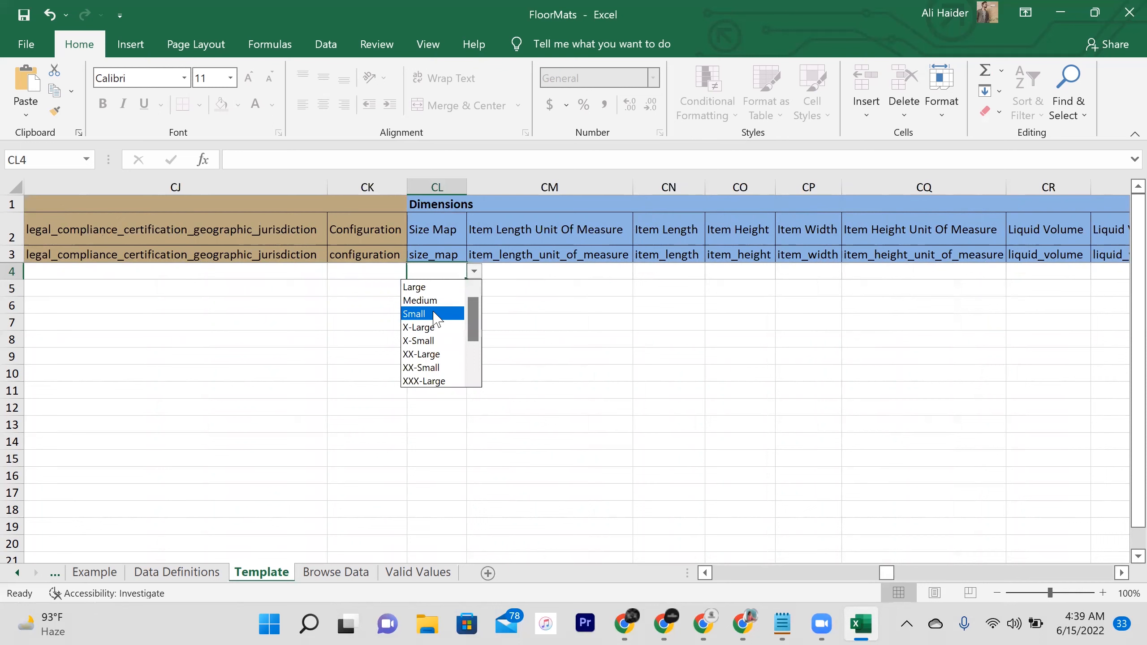
left_click(428, 301)
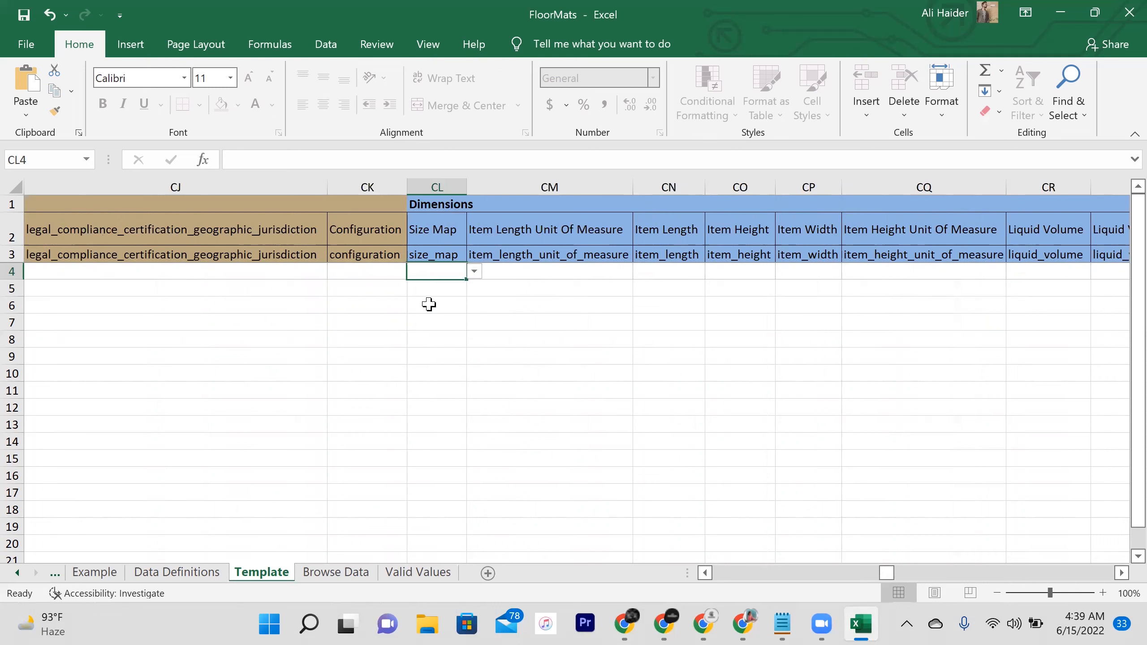
left_click(606, 279)
left_click(640, 272)
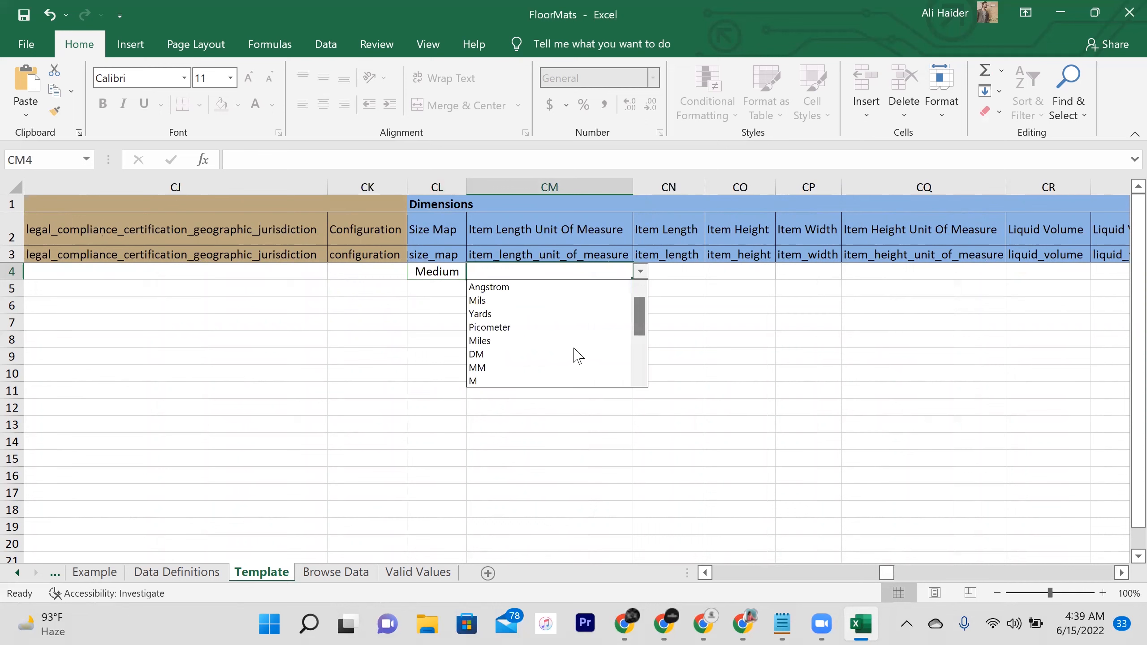
left_click(514, 369)
- Examine the Item Length, Item Height, Item Width and Liquid Volume fields in row 4 of the Dimensions columns
left_click(691, 272)
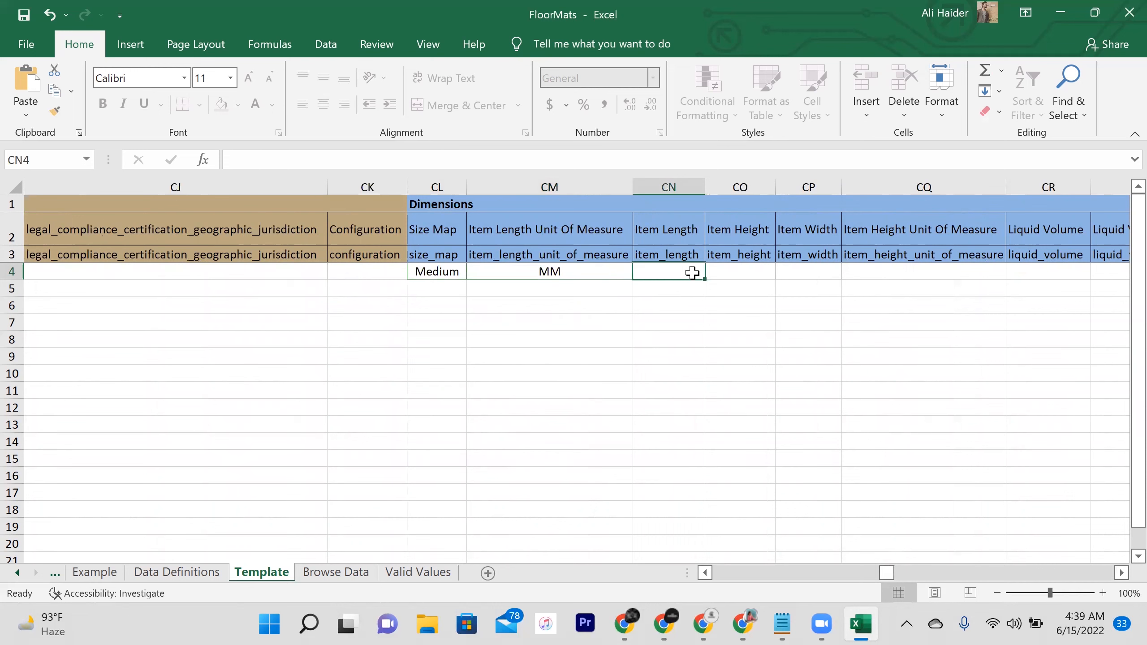
left_click(748, 272)
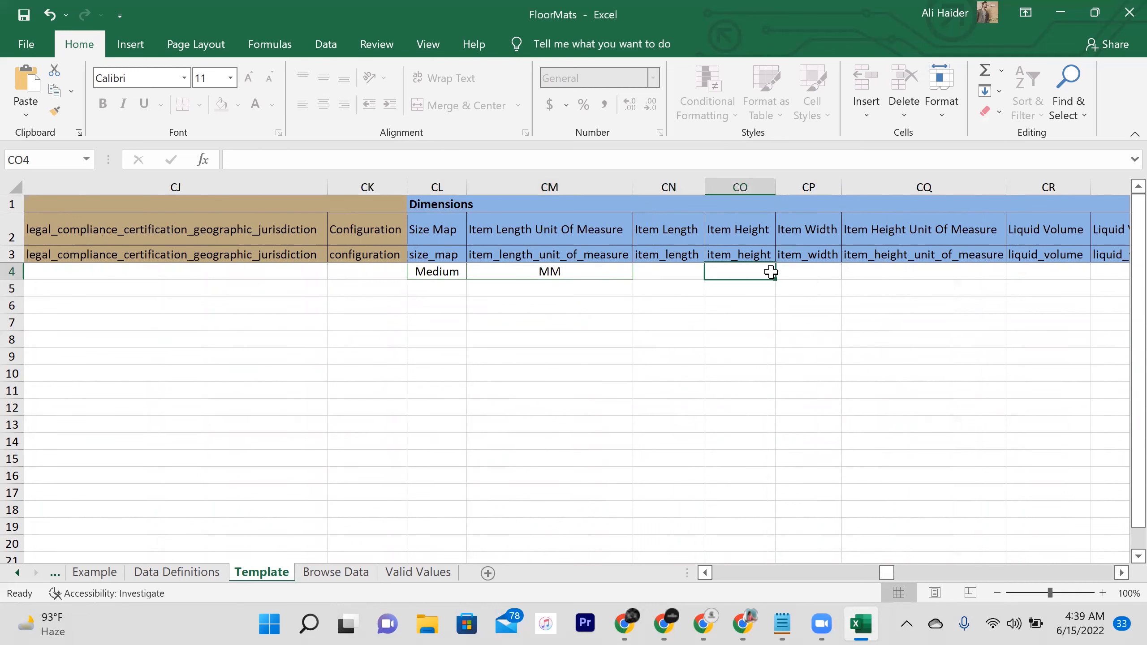
left_click(805, 275)
scroll(805, 275, "right", 5)
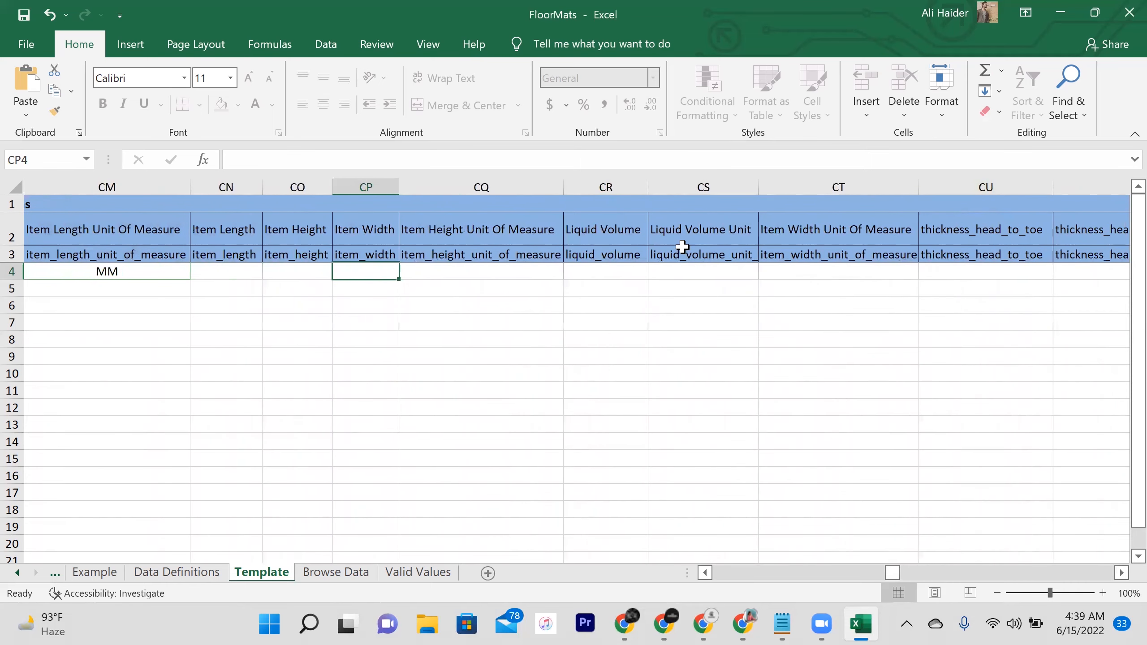
left_click(628, 259)
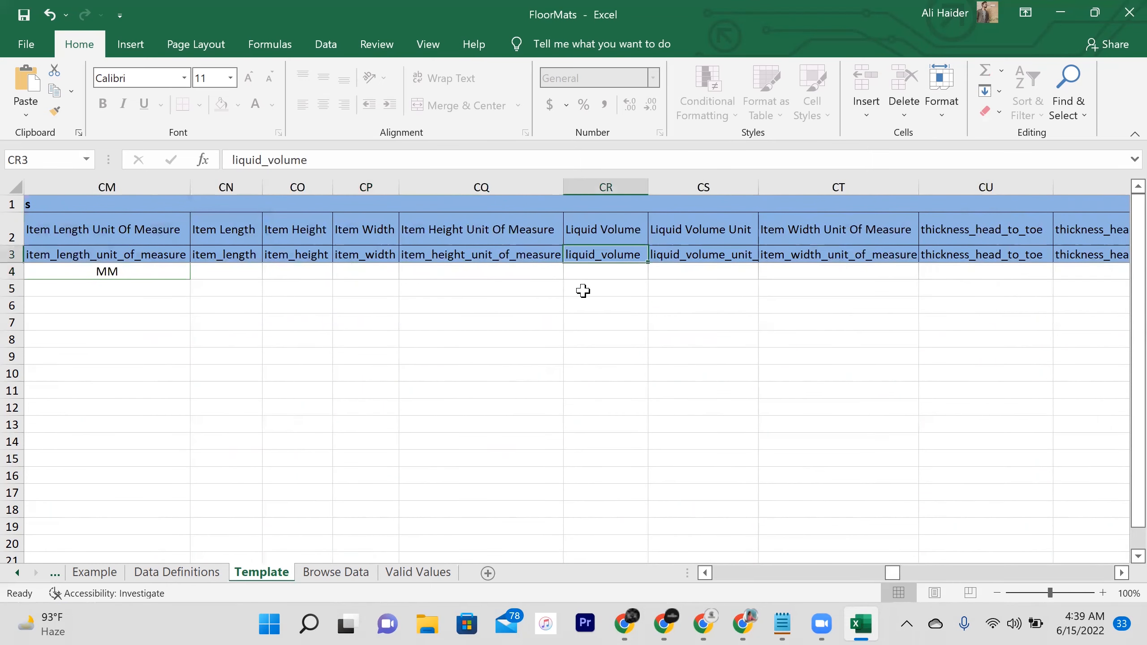
left_click(608, 276)
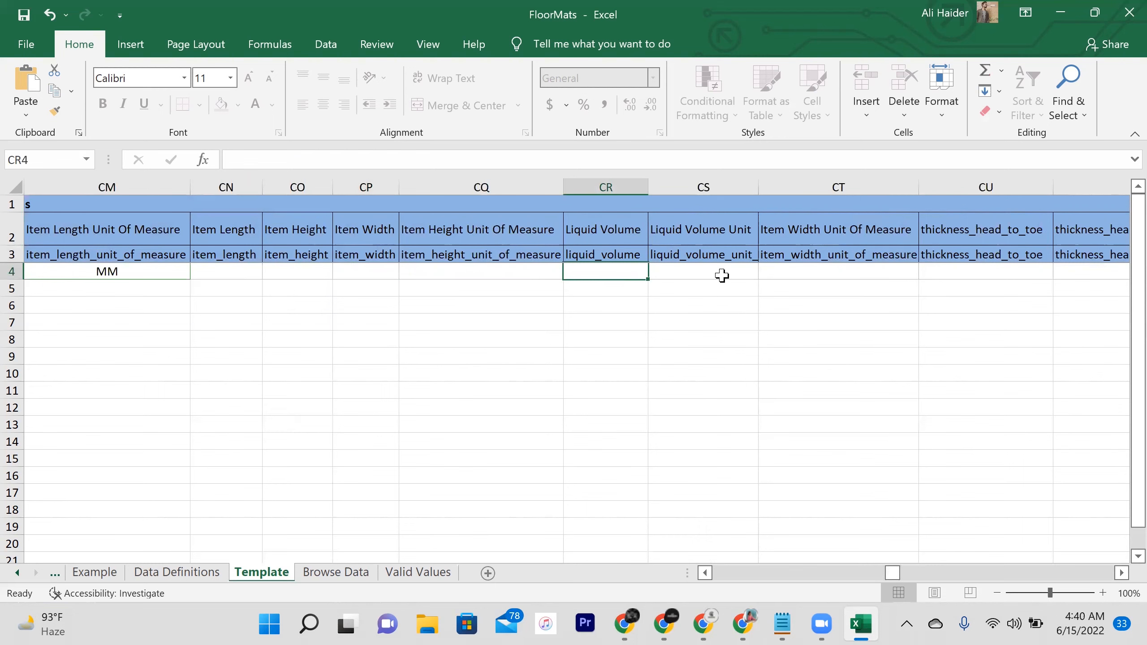
scroll(722, 276, "right", 6)
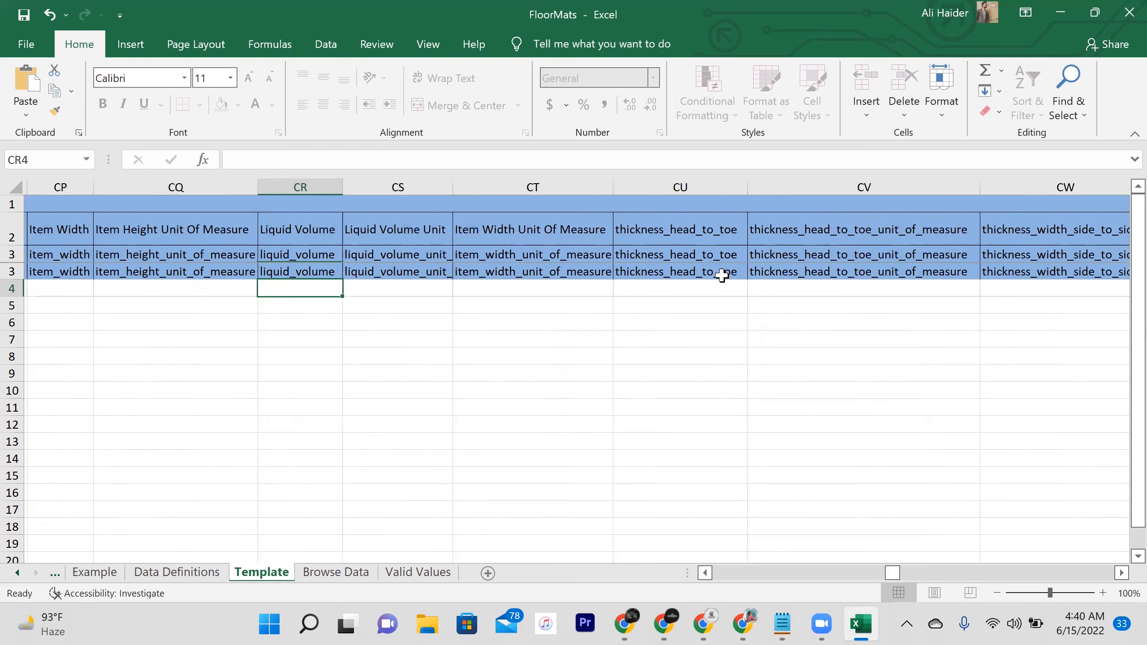
- Choose AMAZON_NA as the Fulfillment Center ID in row 4
scroll(721, 275, "right", 5)
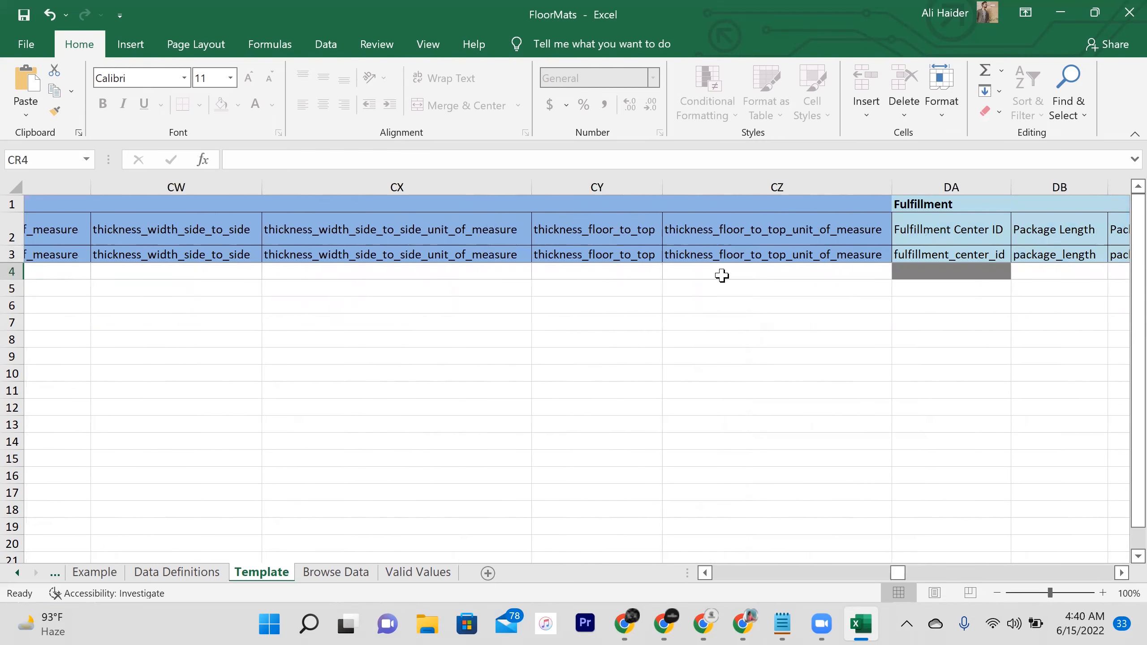
scroll(722, 275, "right", 1)
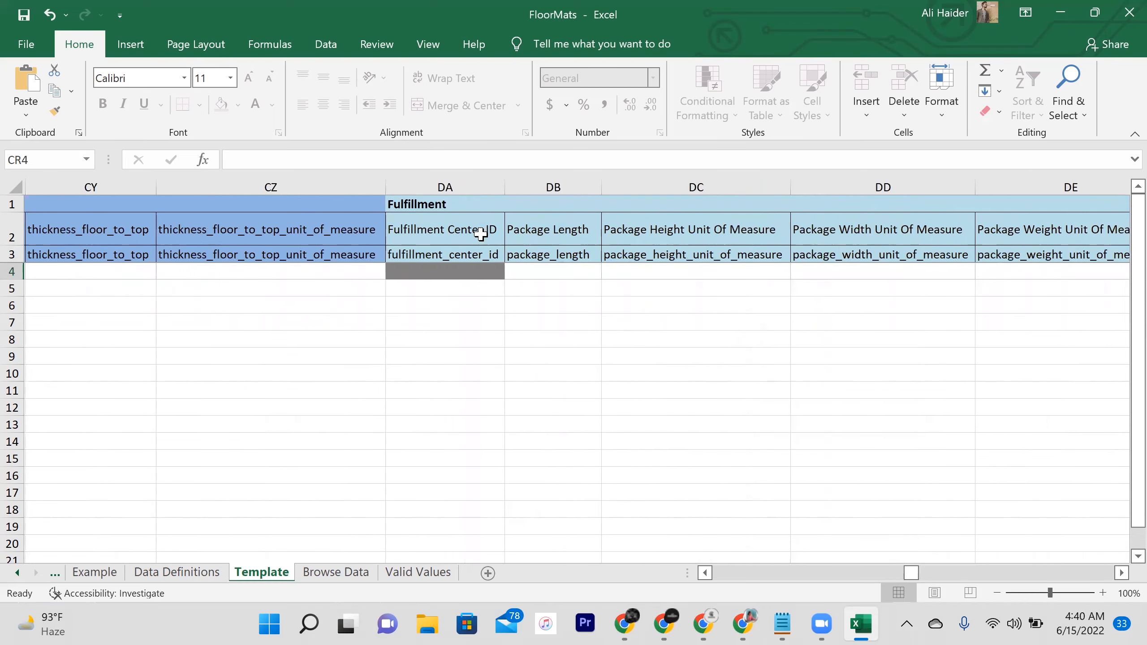
left_click(475, 269)
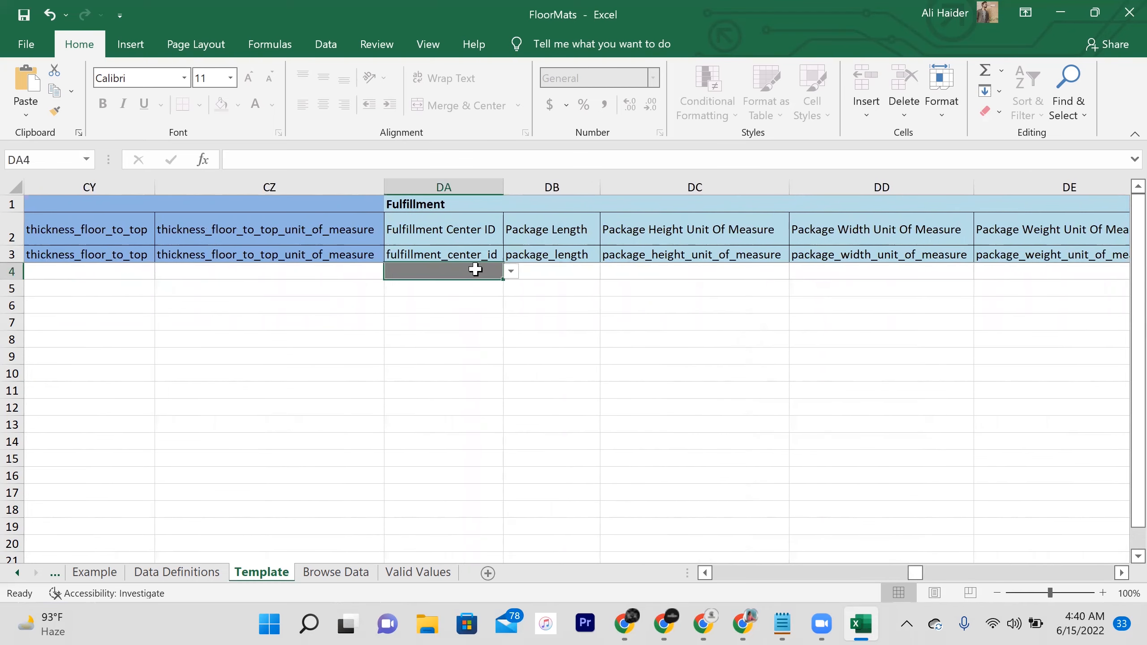
left_click(514, 273)
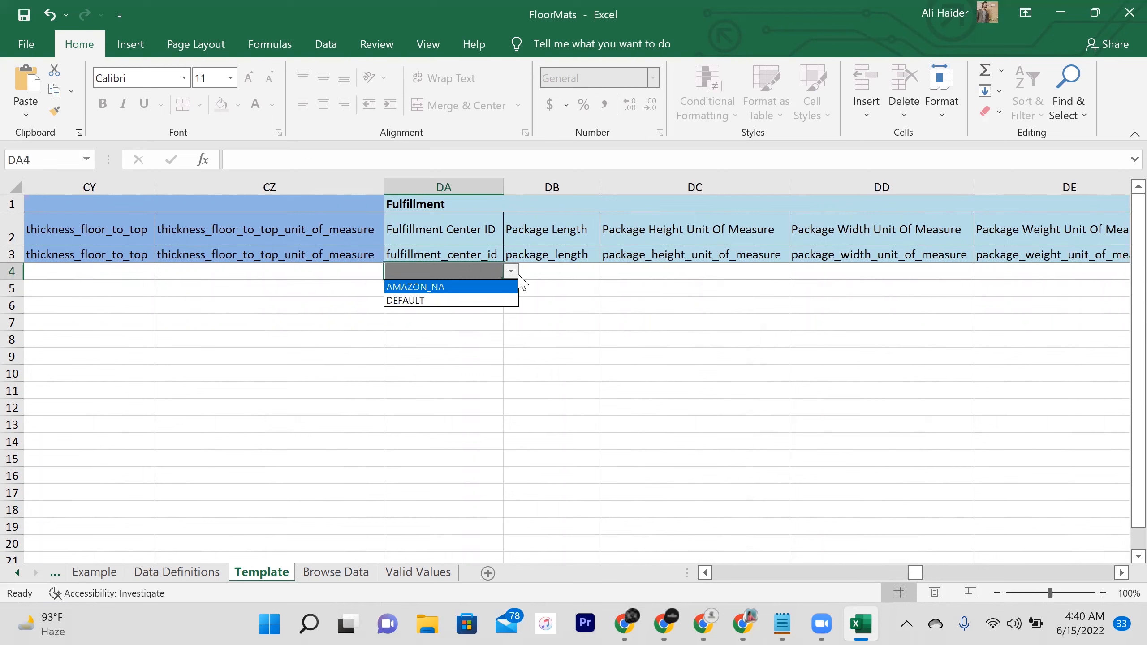
left_click(436, 288)
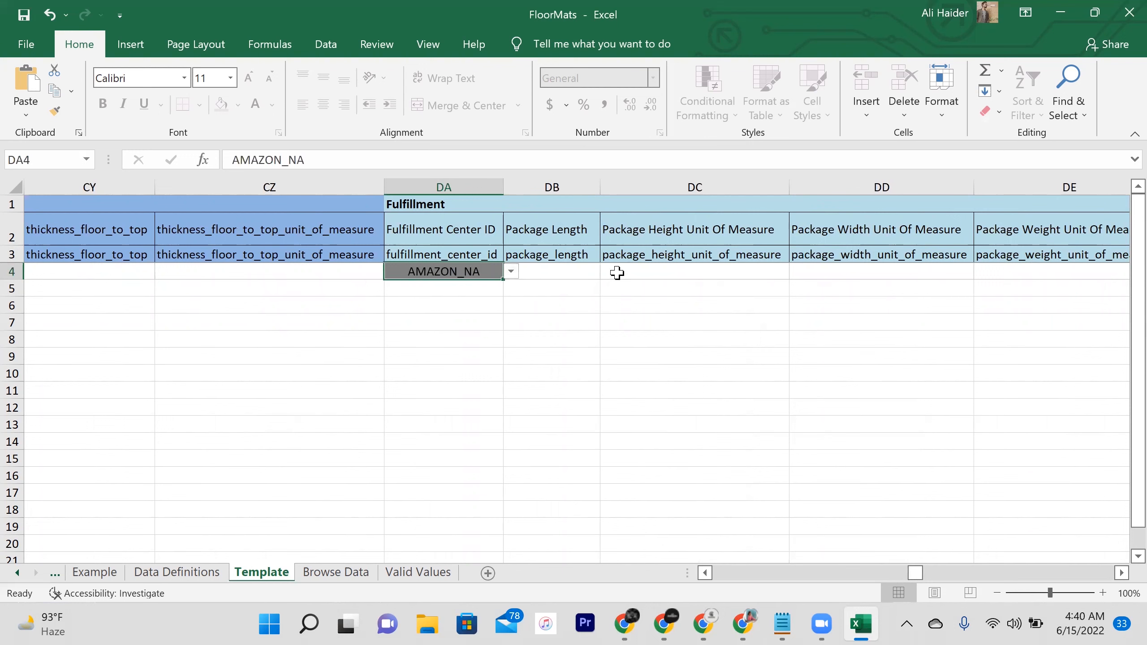
- Review the package dimension and weight columns under Fulfillment and the Compliance columns through Country/Region of Origin
left_click(570, 272)
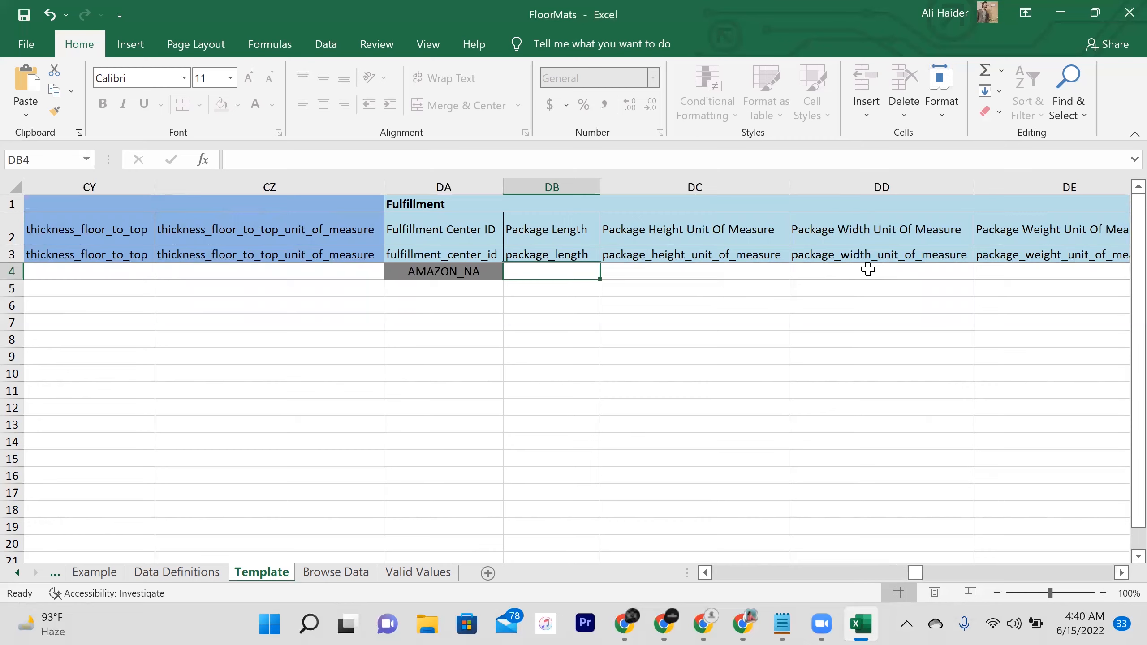
scroll(867, 270, "right", 3)
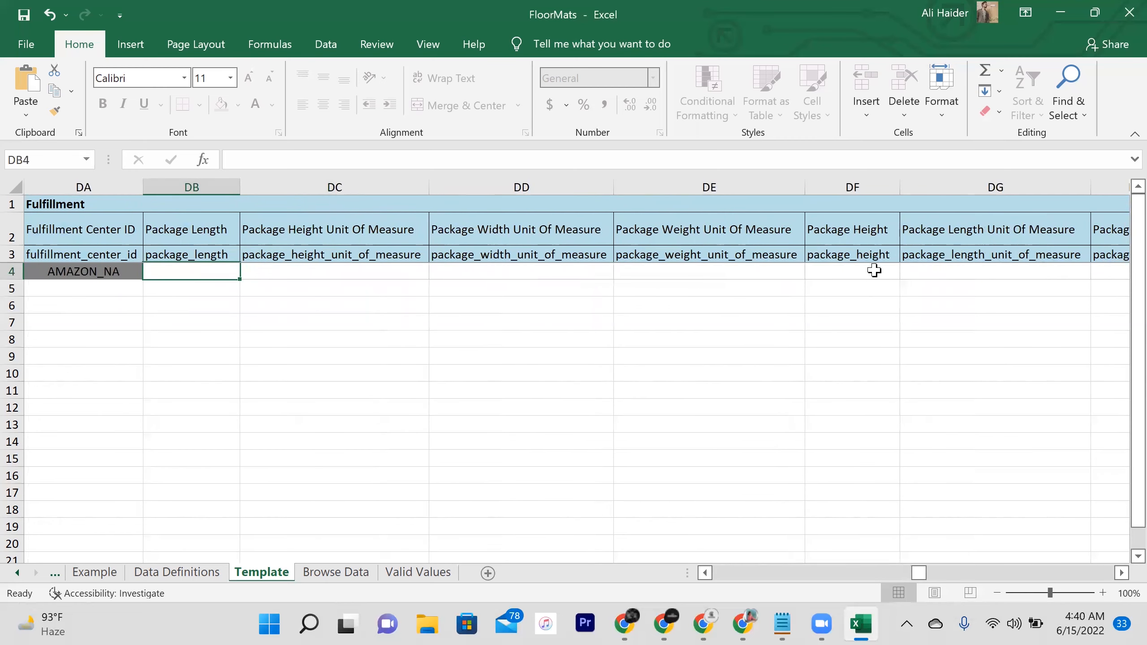
scroll(866, 267, "right", 4)
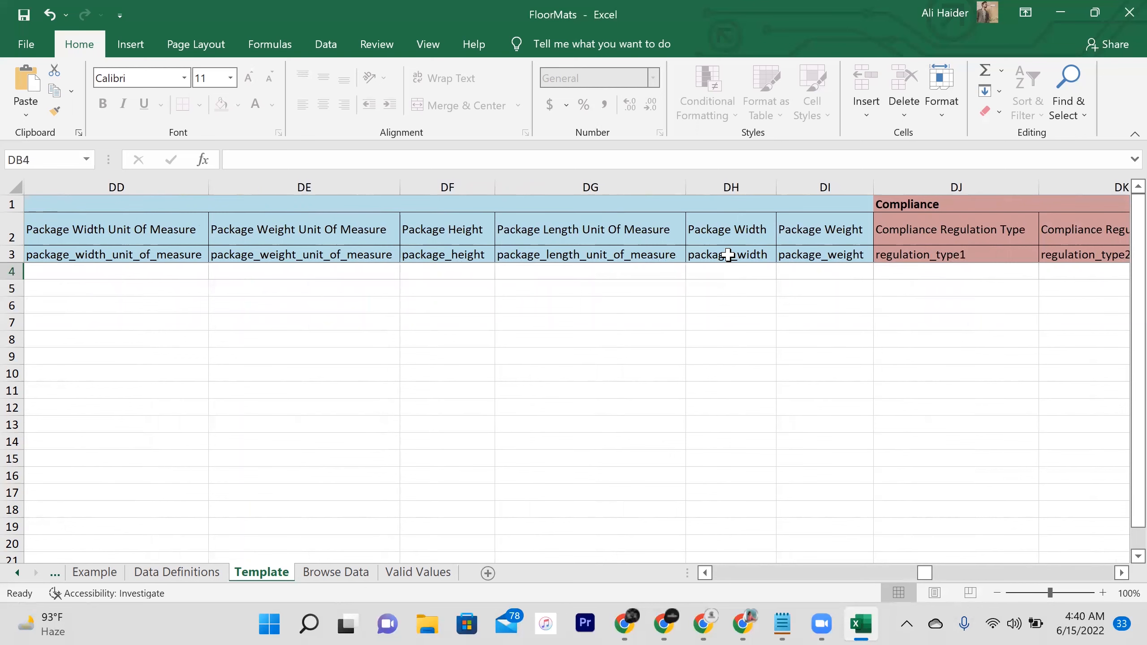
scroll(970, 247, "right", 3)
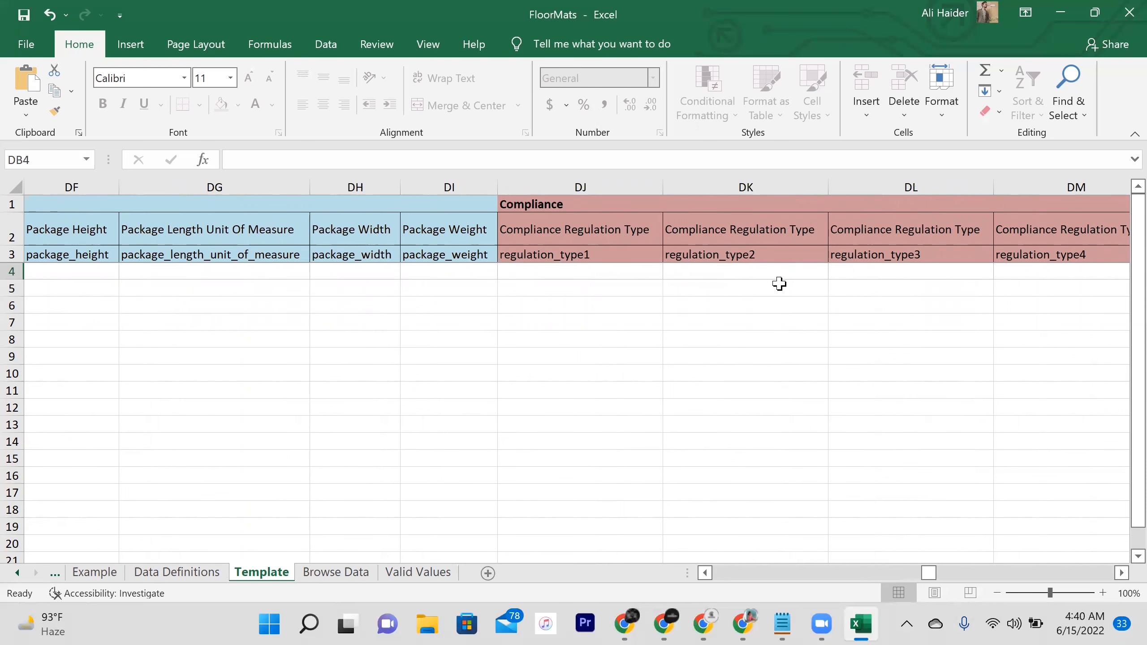
scroll(780, 284, "right", 2)
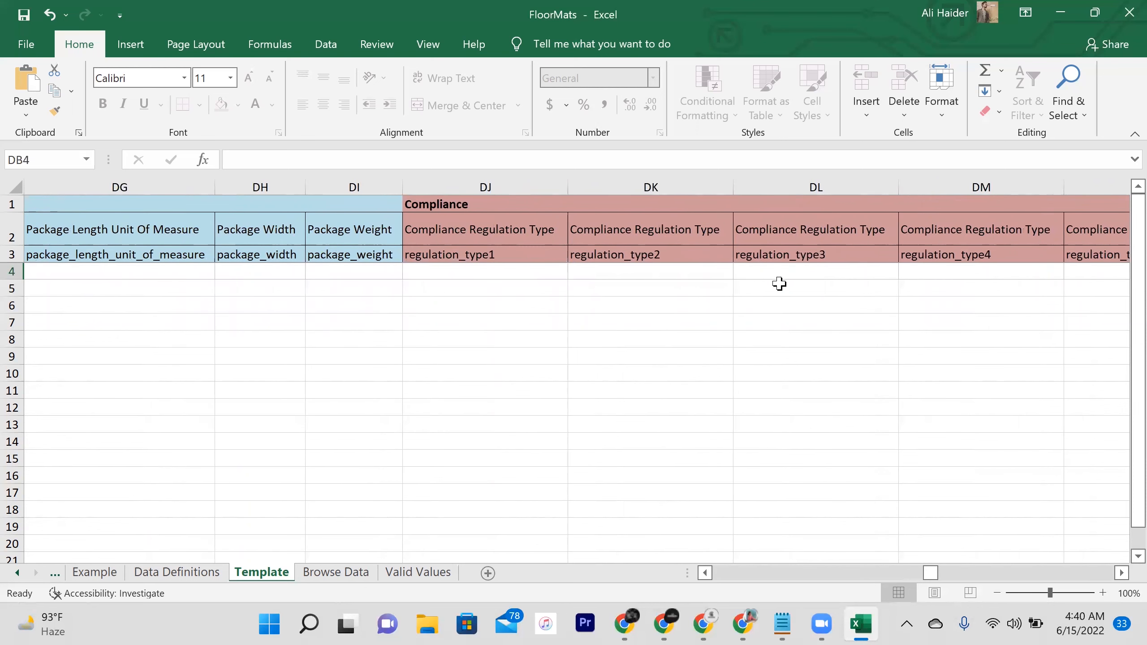
scroll(779, 283, "right", 5)
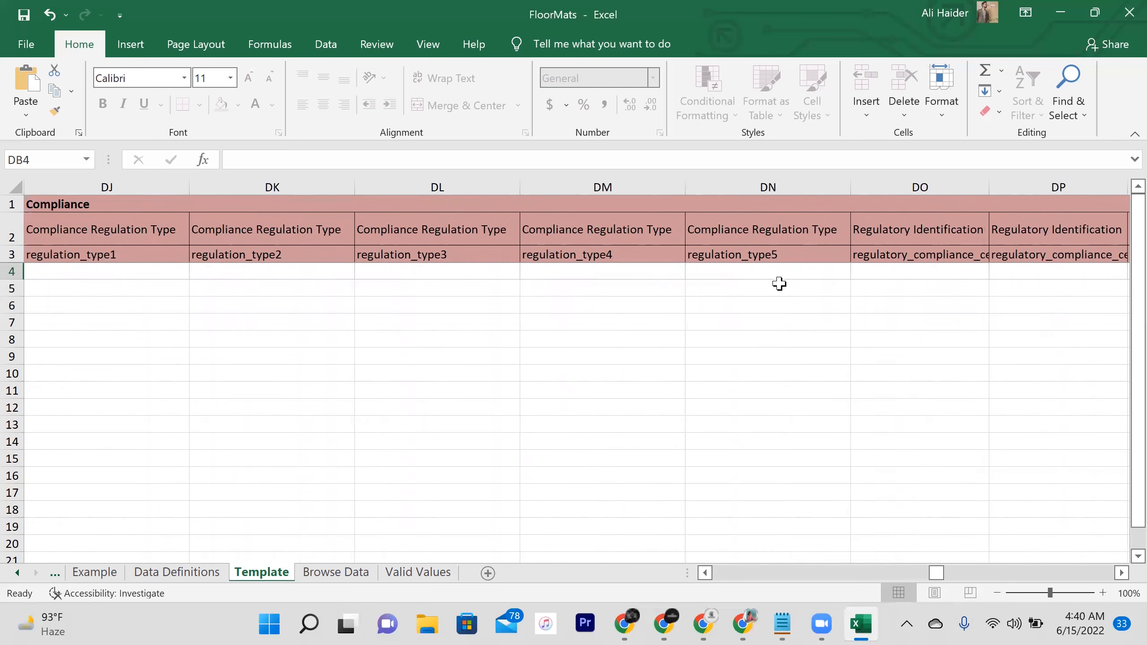
scroll(779, 283, "right", 4)
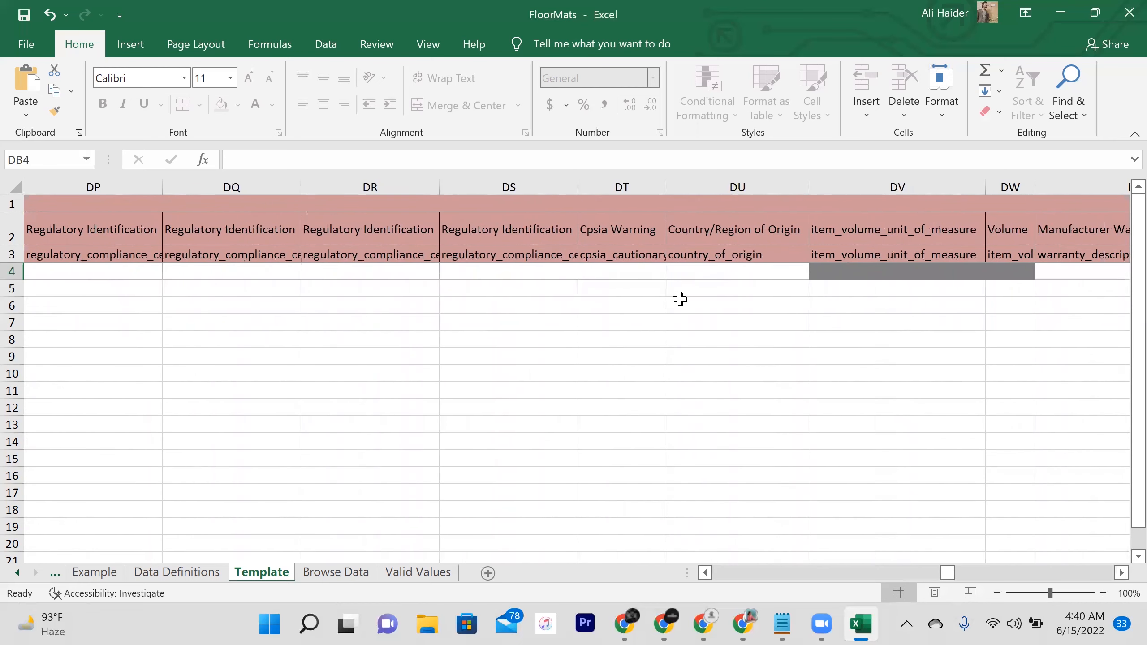
- Choose NoWarningApplicable as the Cpsia Warning in row 4
left_click(646, 271)
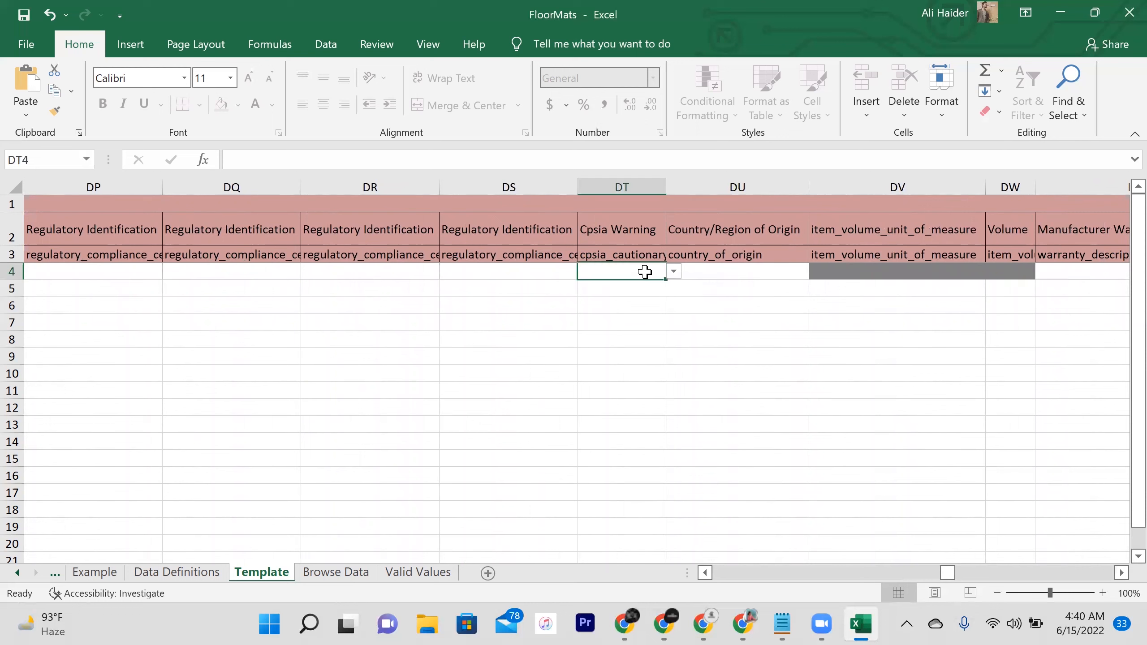
left_click(676, 272)
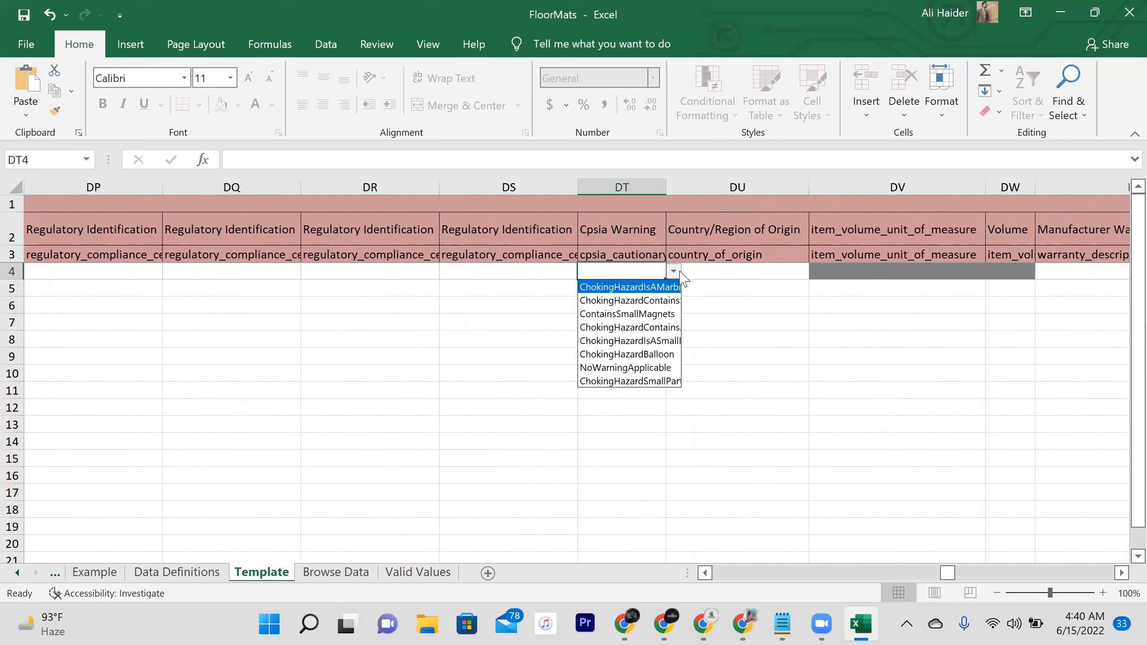
left_click(651, 369)
- Review the remaining Compliance columns, from Country/Region of Origin through the battery, dangerous goods, pesticide and SDoC contact fields
scroll(864, 327, "right", 6)
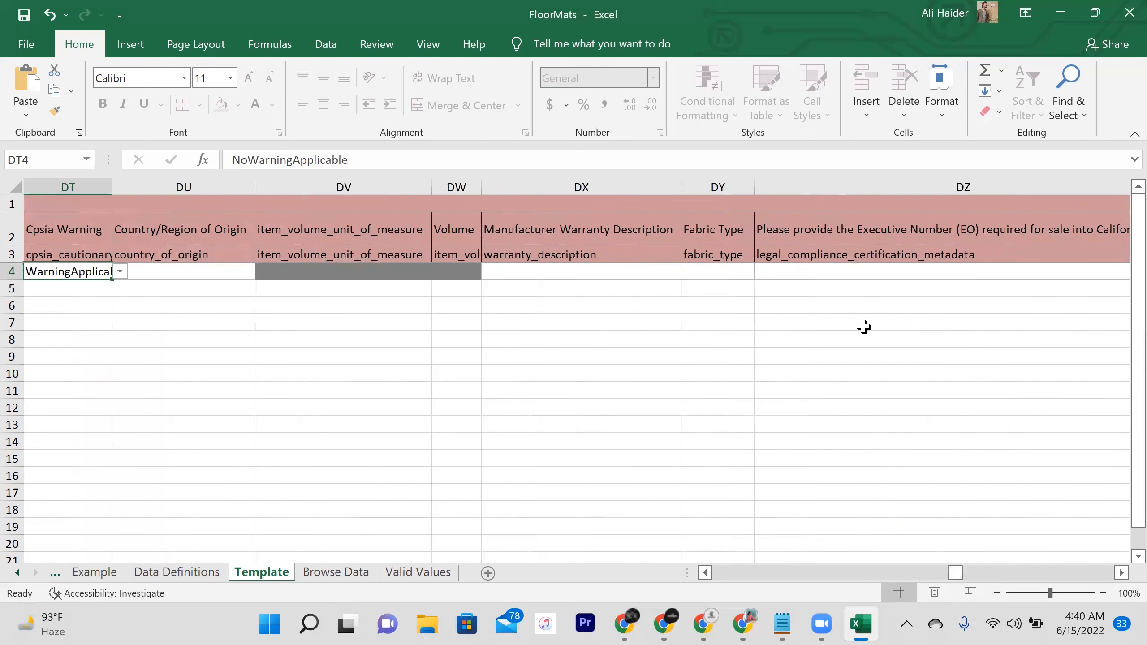
scroll(864, 326, "right", 12)
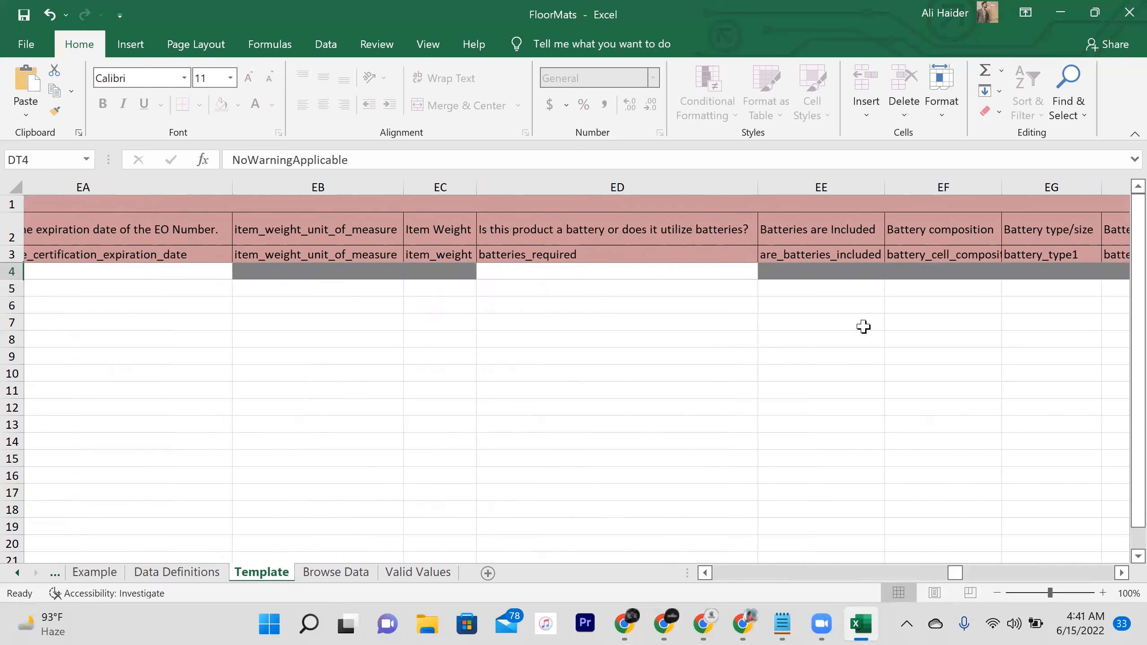
scroll(863, 326, "right", 20)
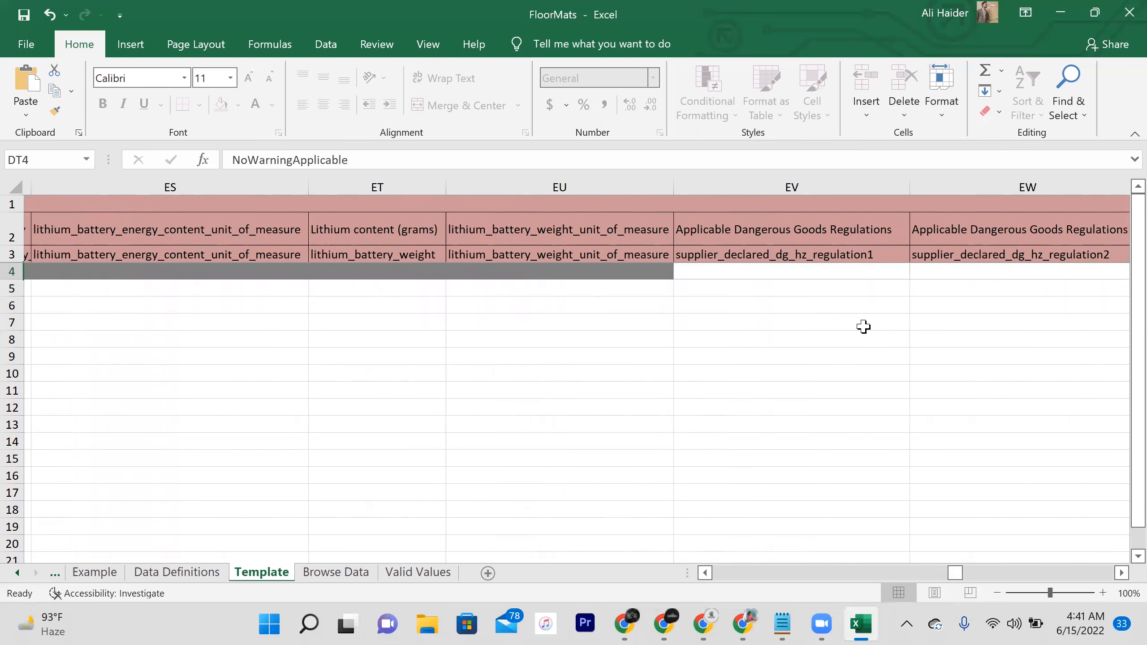
scroll(863, 326, "right", 20)
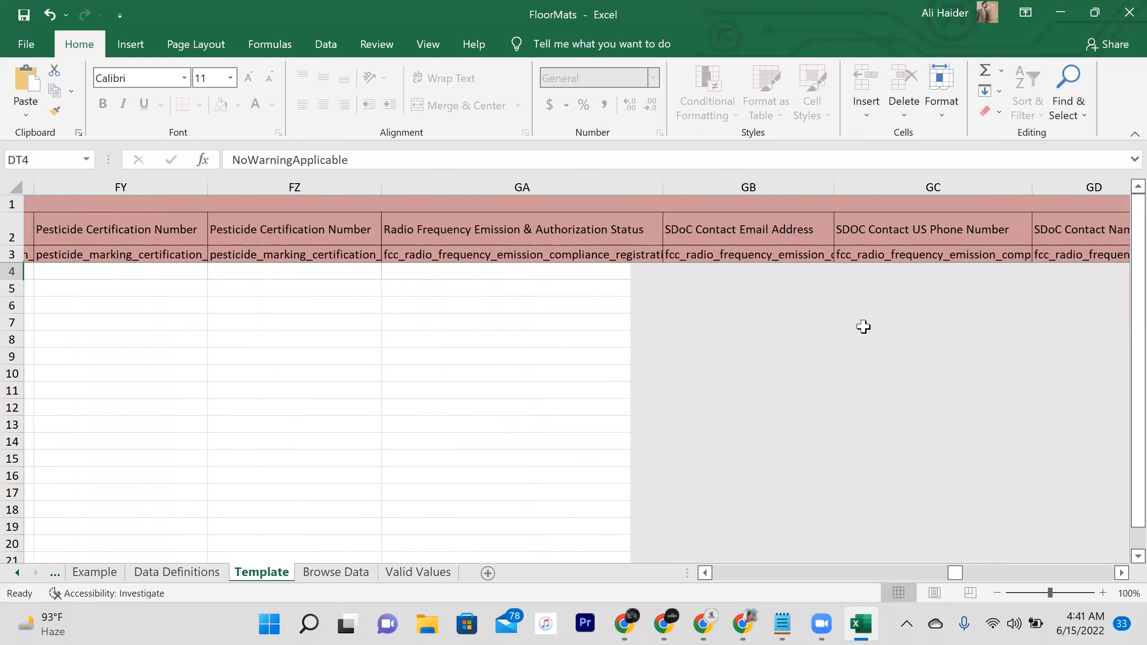
scroll(863, 327, "left", 10)
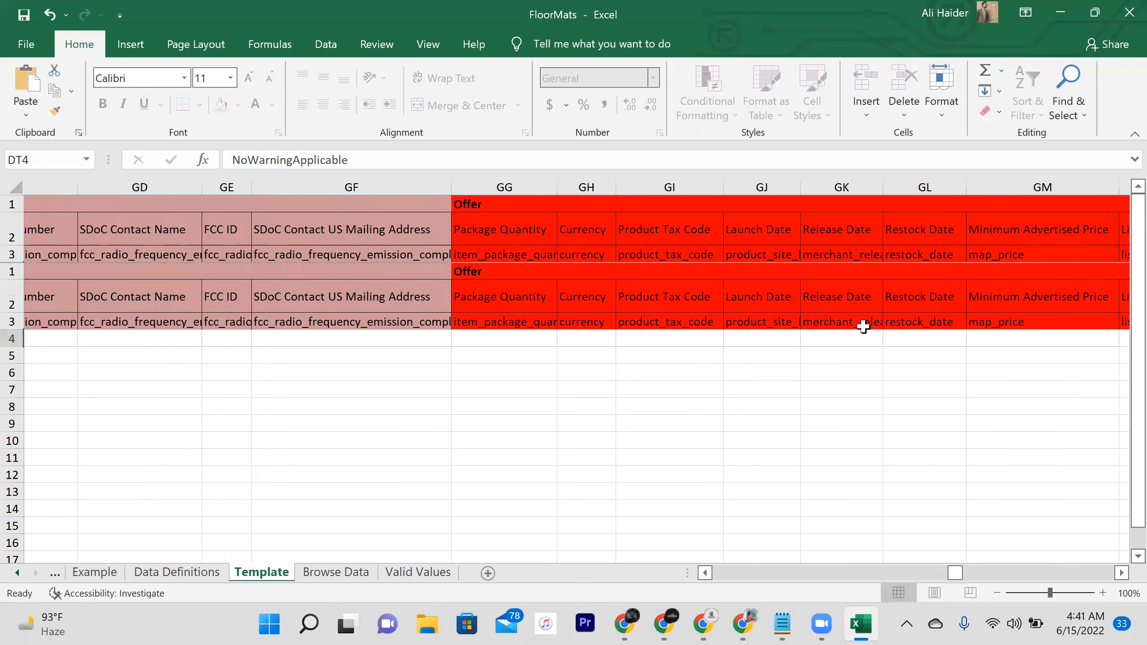
scroll(864, 327, "down", 1)
scroll(863, 327, "up", 1)
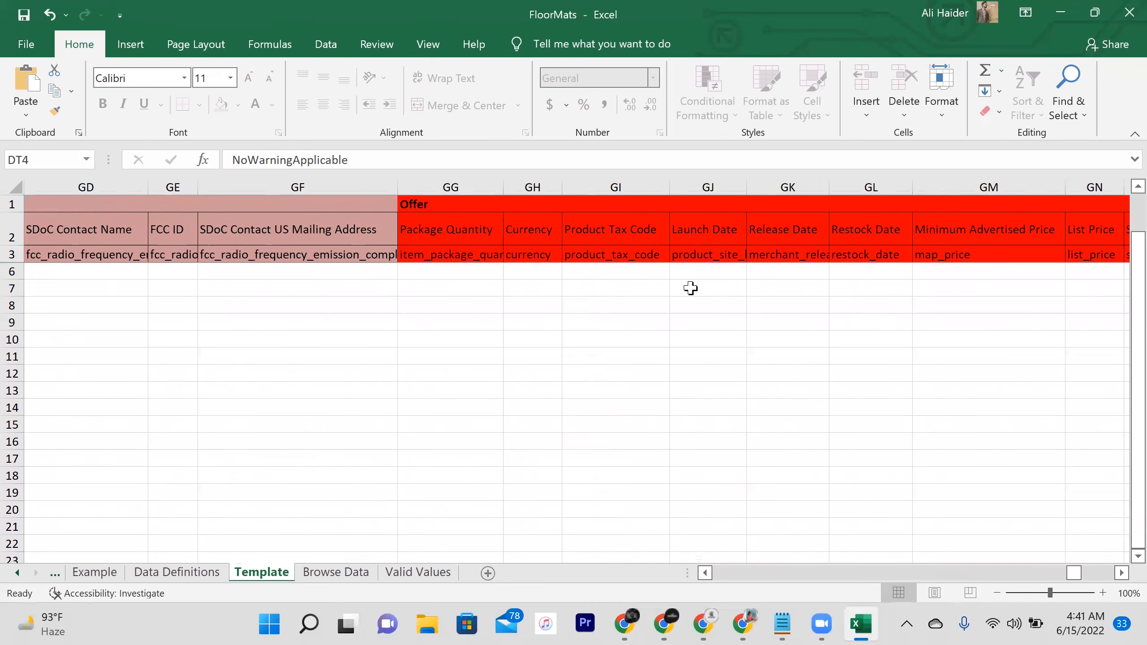
- Examine the Offer columns, including Package Quantity, Currency, List Price, Sale Price and Offer Condition Note, through Offer Start Date
left_click(478, 272)
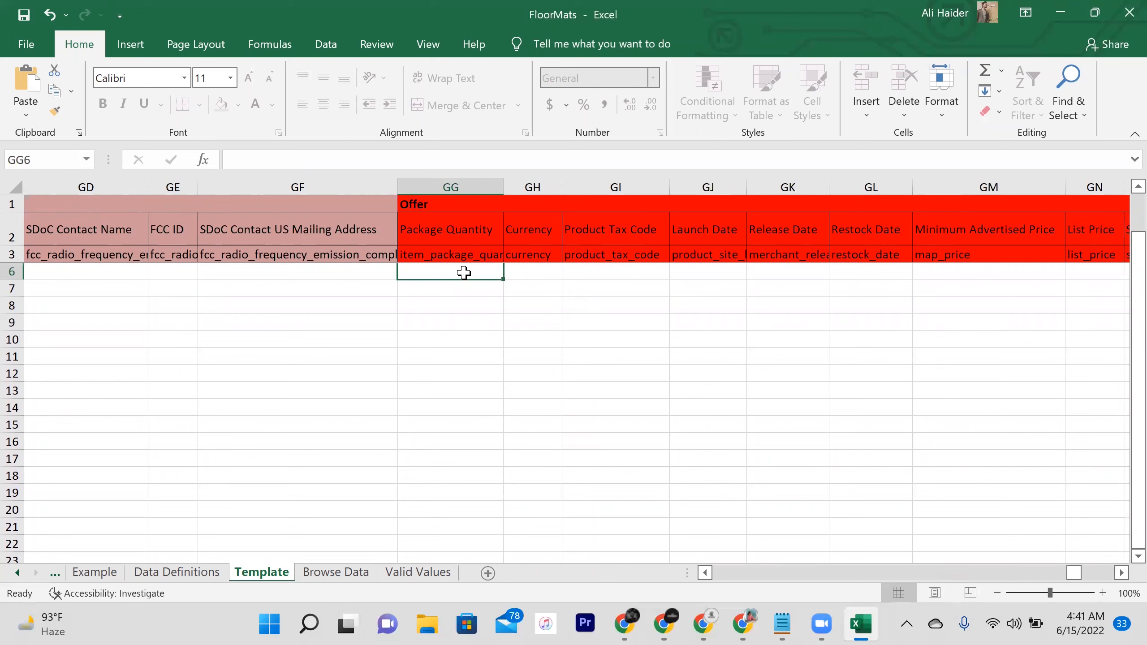
left_click(538, 272)
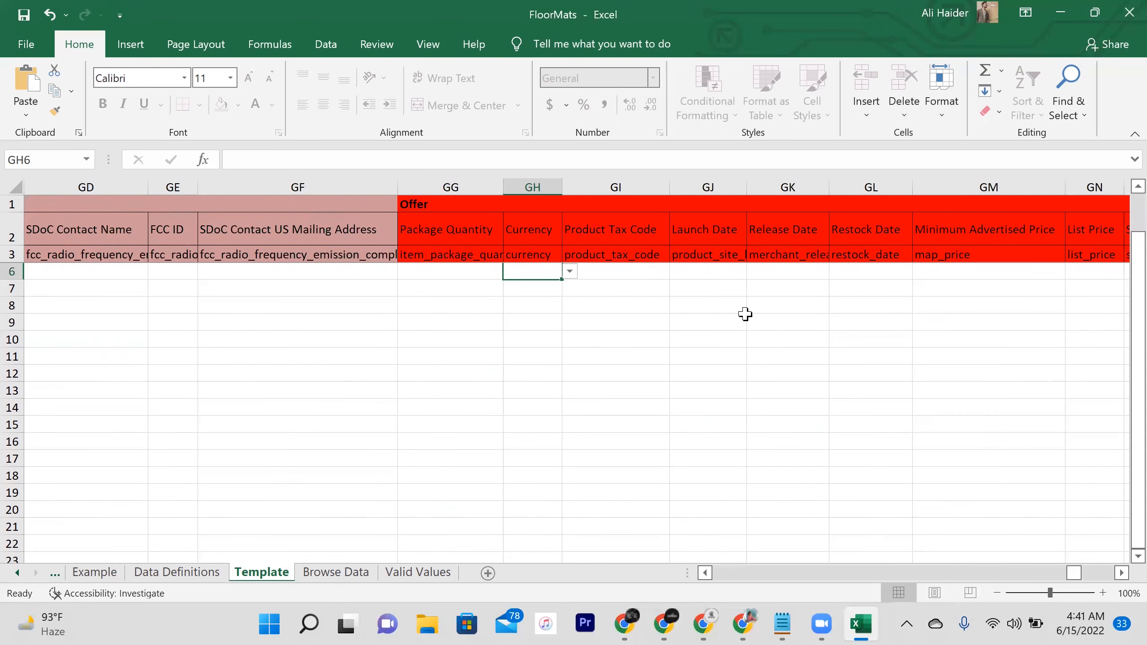
scroll(745, 314, "right", 1)
scroll(745, 314, "right", 5)
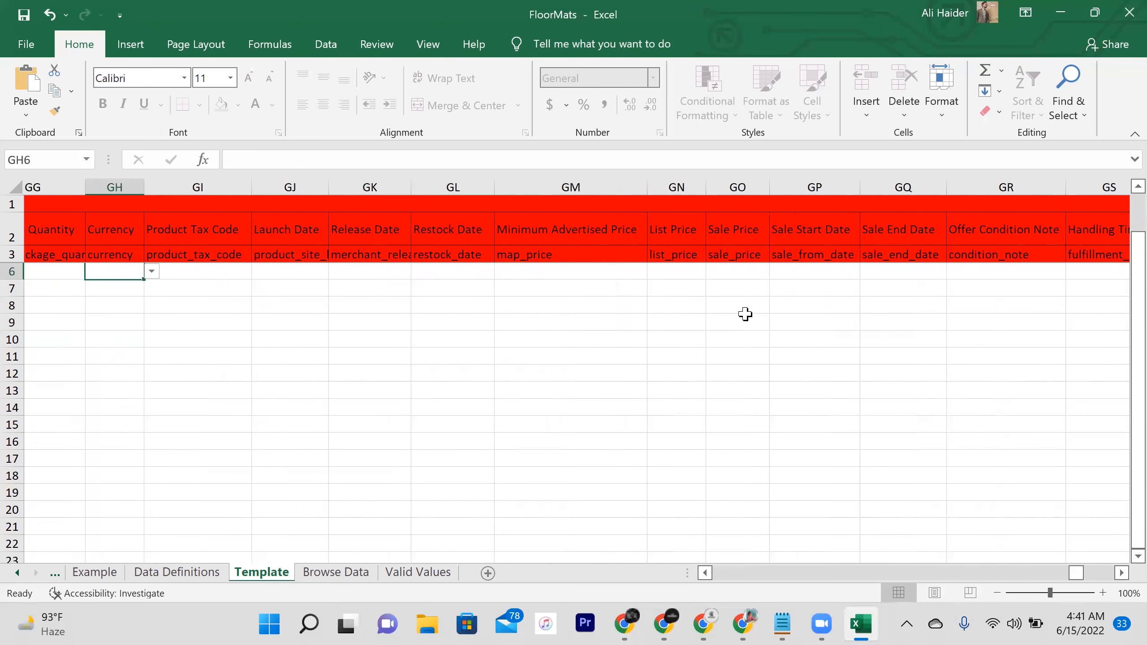
double_click(441, 274)
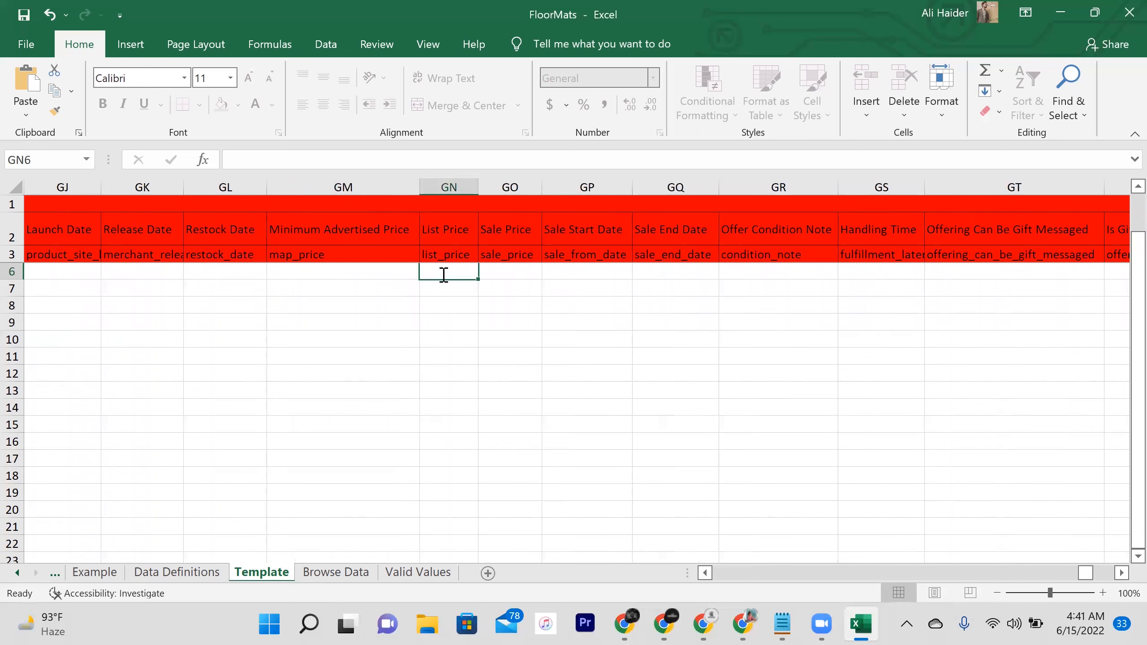
double_click(509, 270)
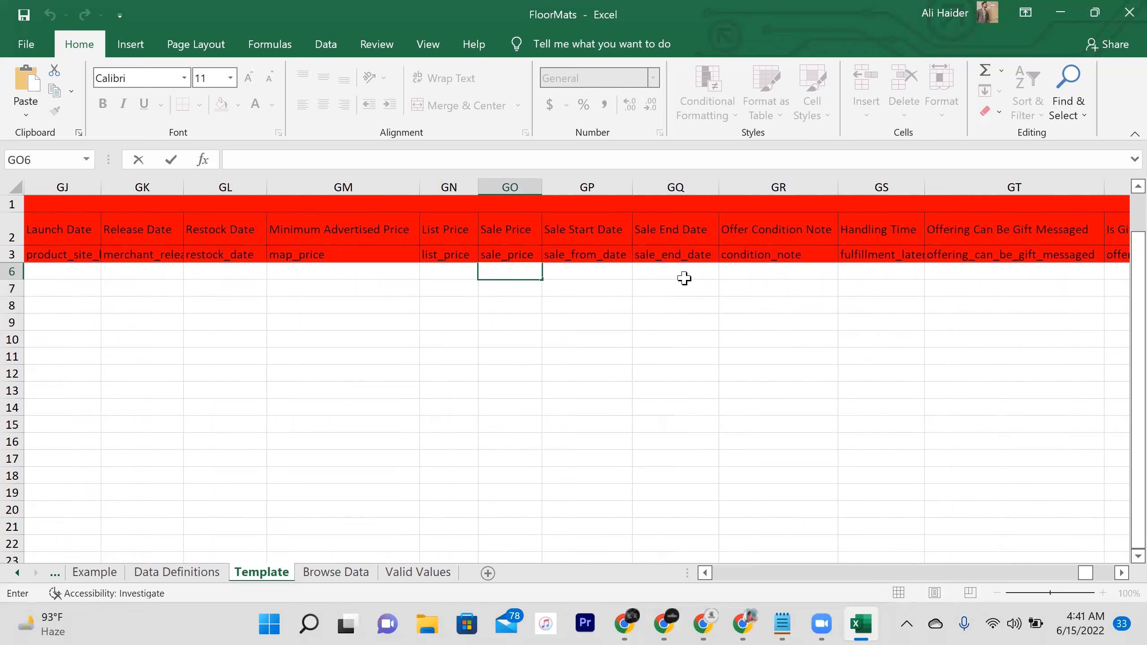
left_click(778, 275)
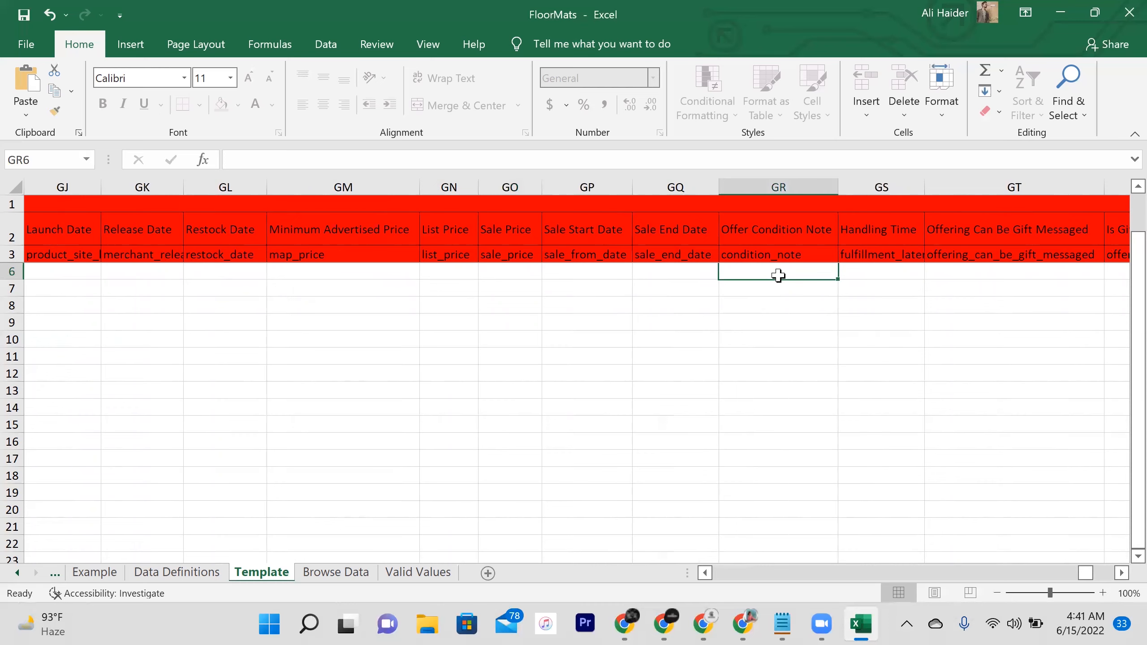
scroll(778, 275, "right", 10)
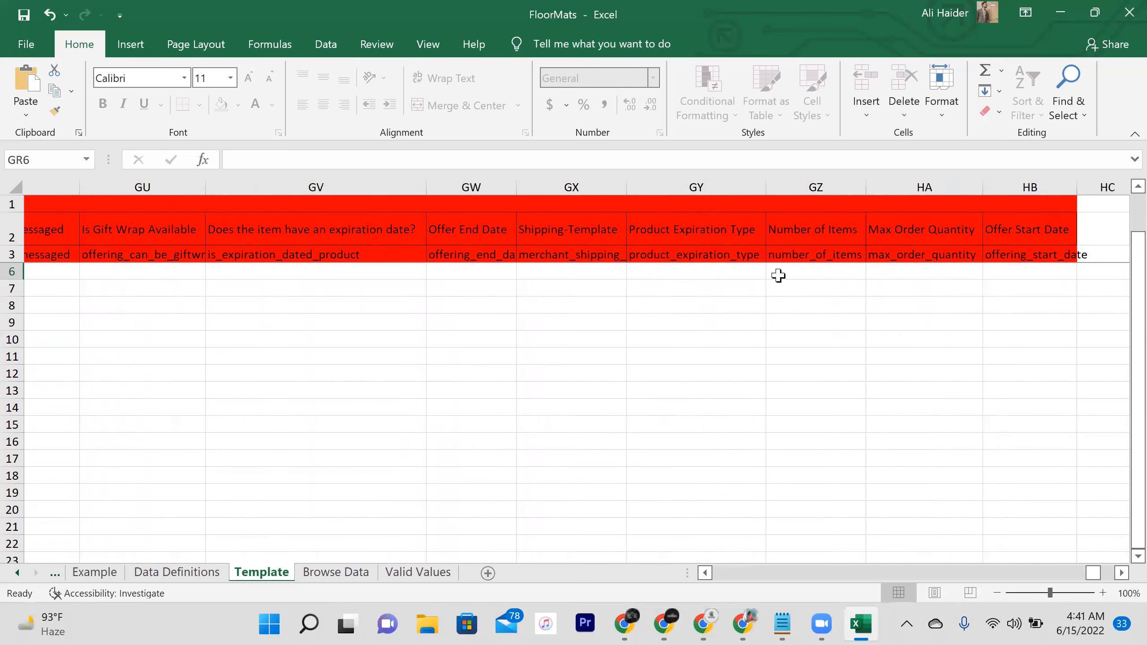
scroll(779, 275, "right", 1)
scroll(778, 275, "left", 12)
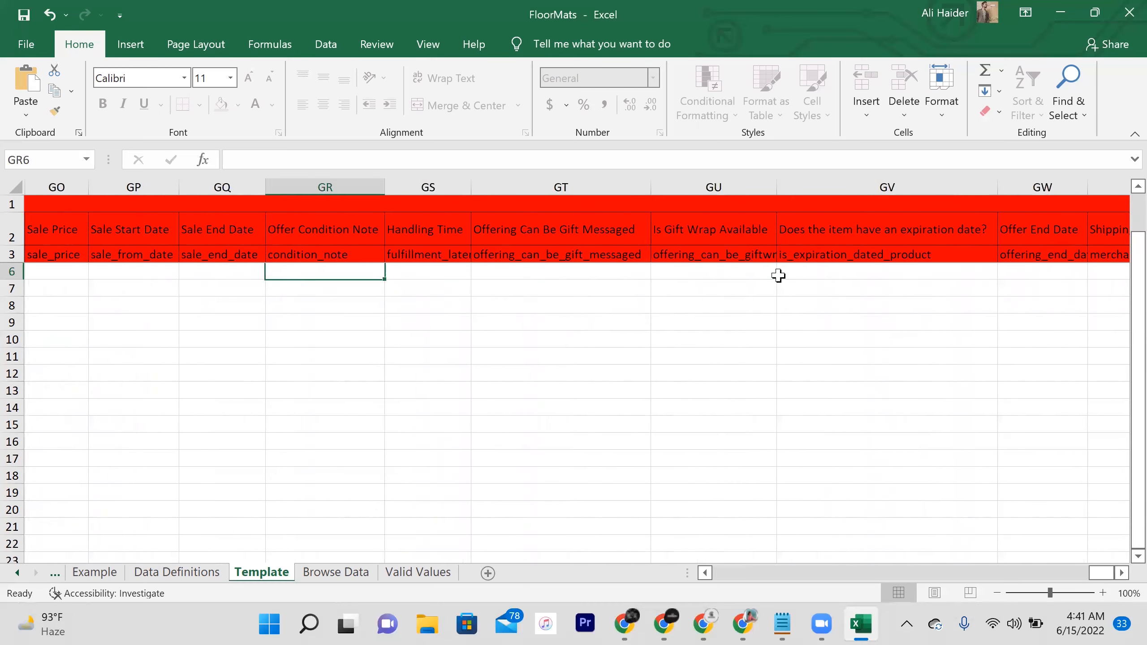
scroll(778, 275, "left", 10)
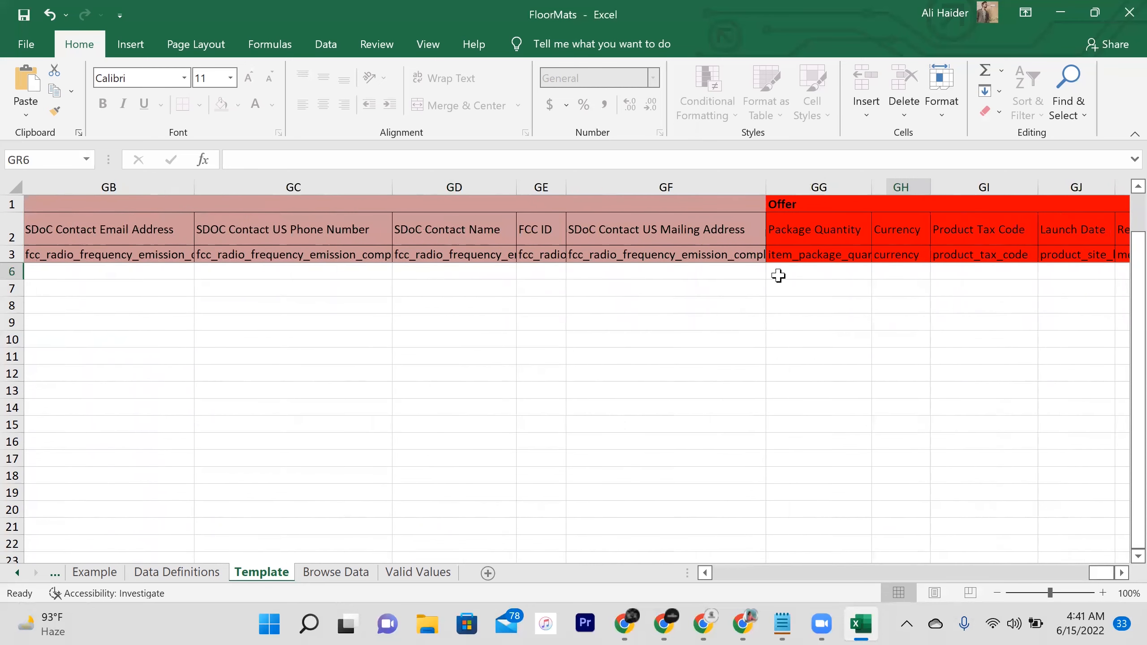
- Save the FloorMats workbook and switch to Amazon Seller Central in Chrome to open the inventory file upload page
left_click(24, 15)
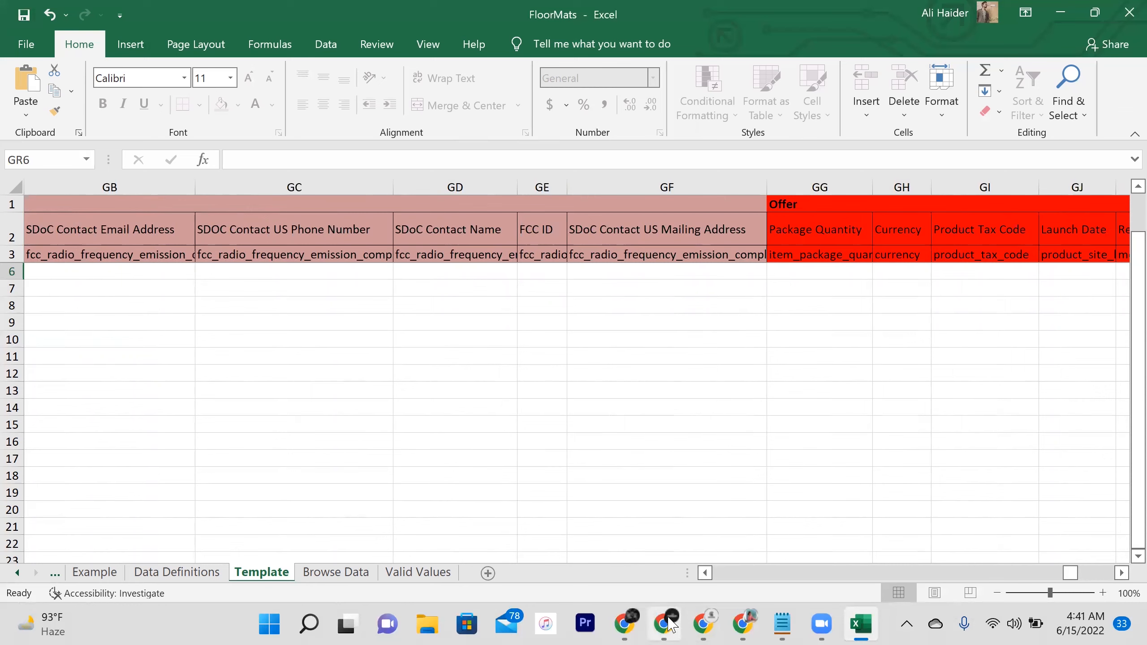
left_click(625, 624)
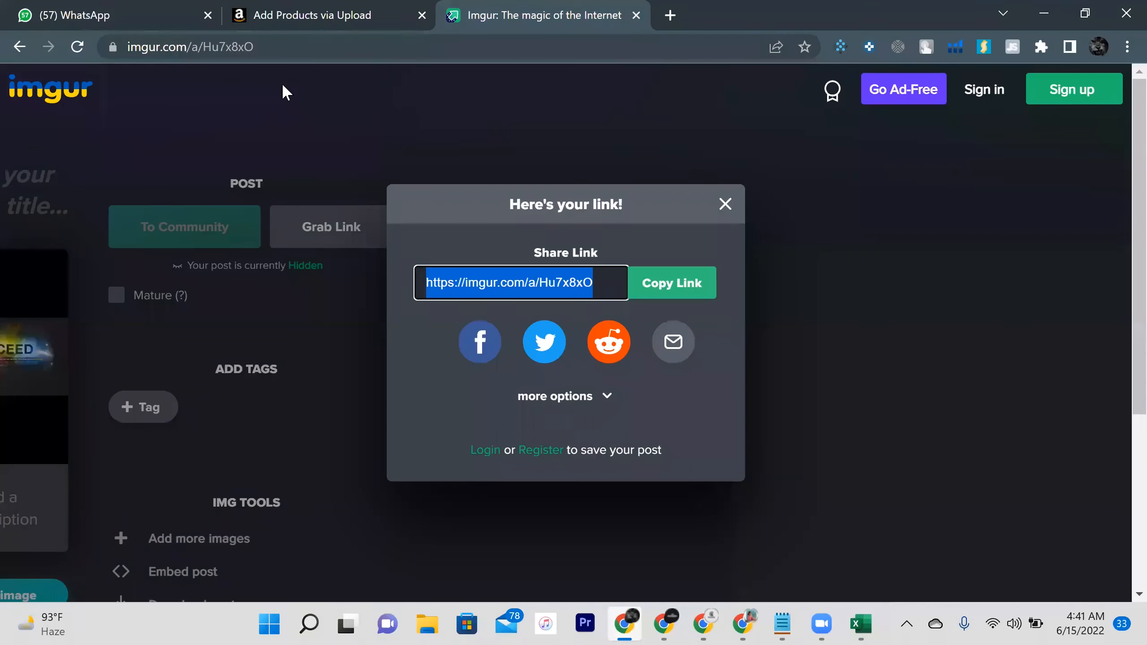
left_click(311, 9)
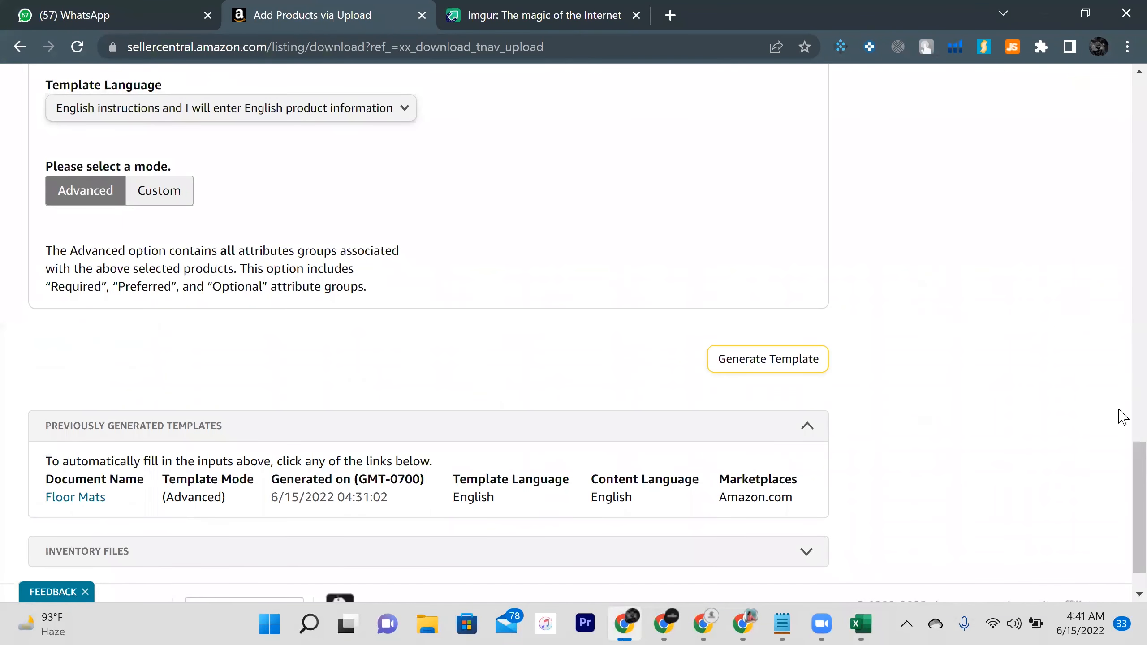
scroll(1123, 470, "up", 6)
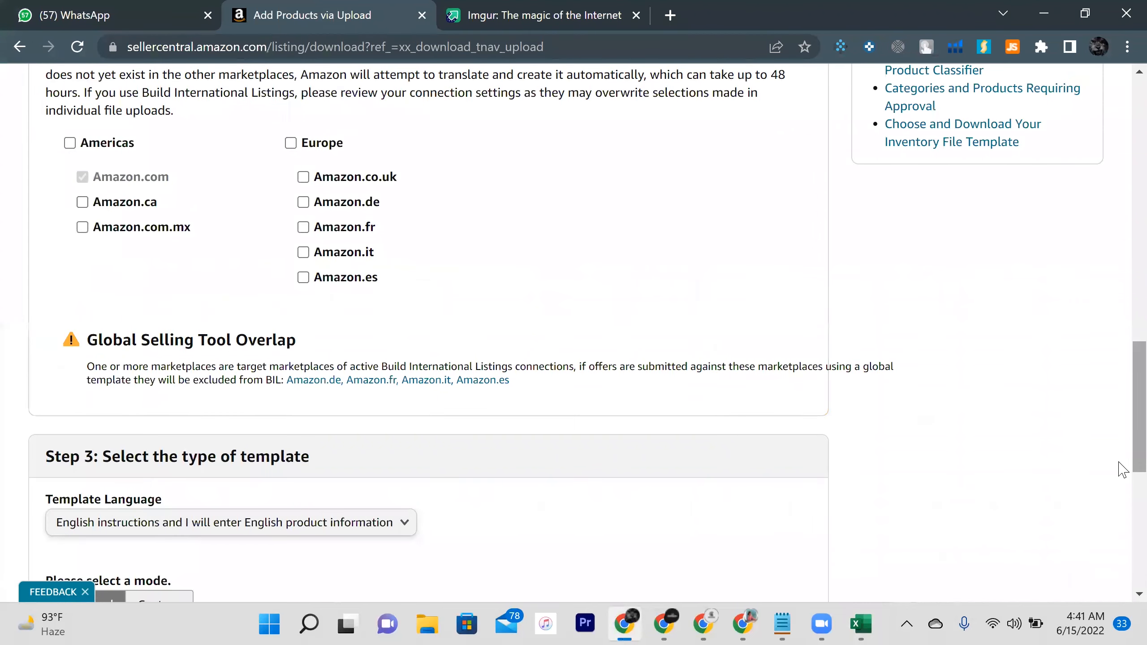
scroll(1123, 470, "up", 8)
scroll(352, 104, "up", 7)
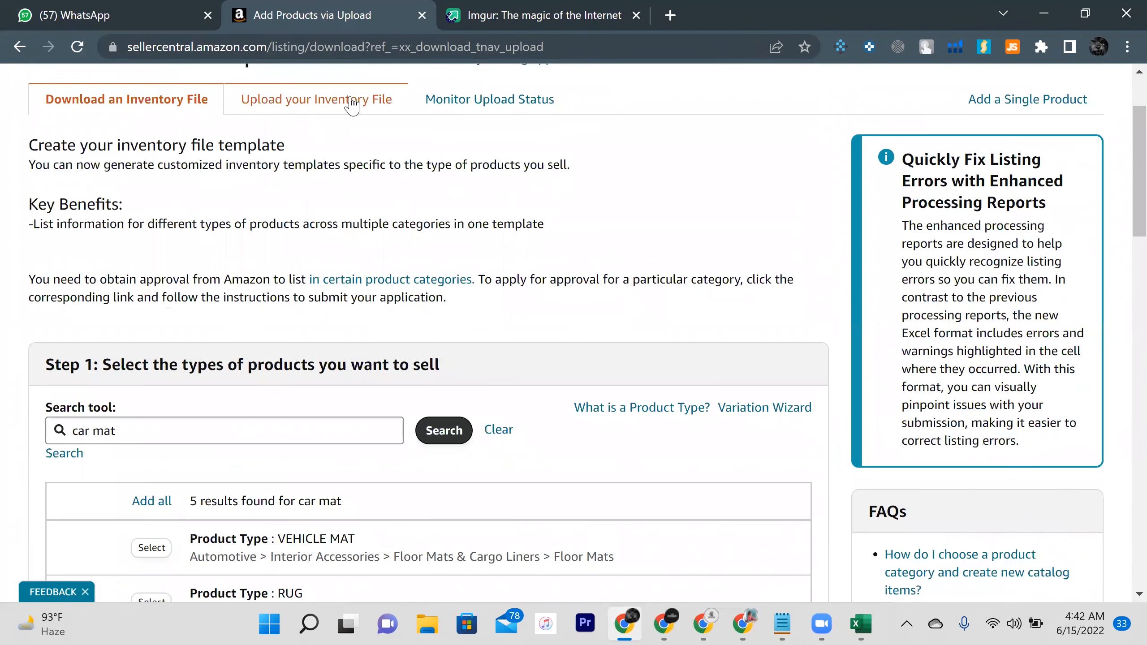
left_click(348, 102)
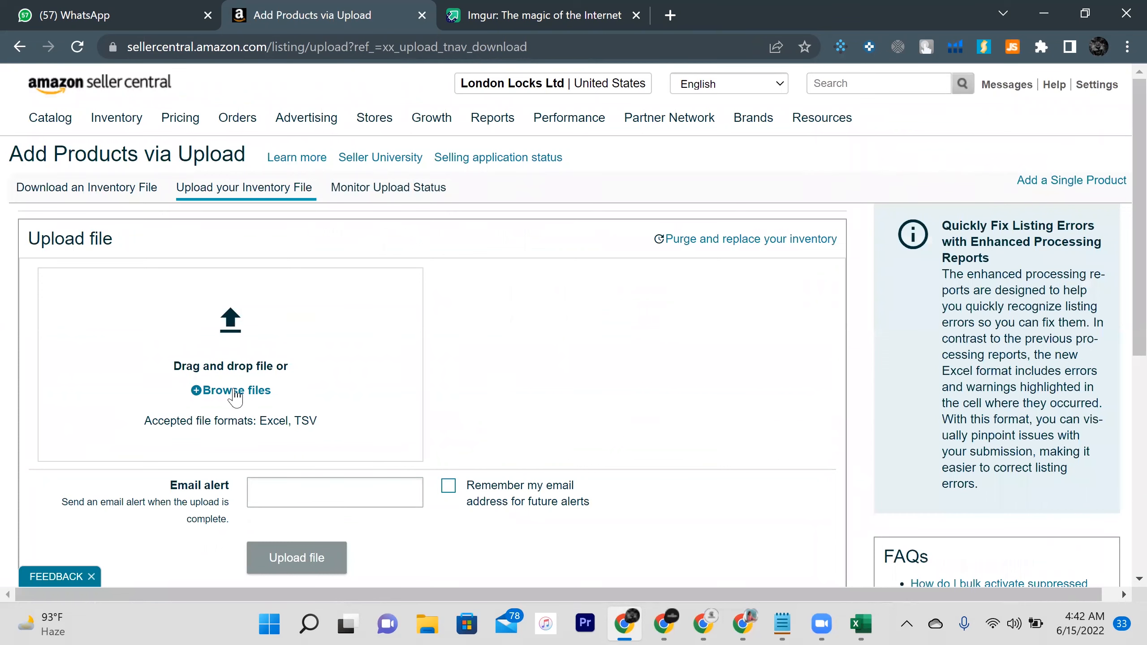
- Select the FloorMats workbook from Downloads and upload it with the Excel processing report format and no email alert address
left_click(236, 391)
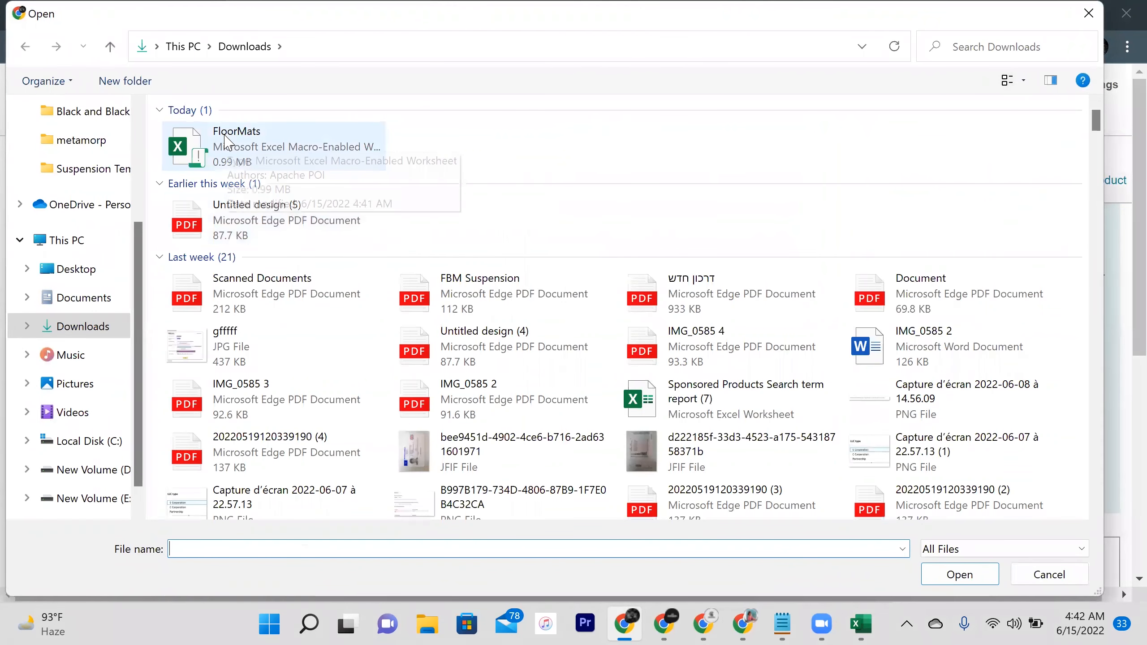
left_click(228, 144)
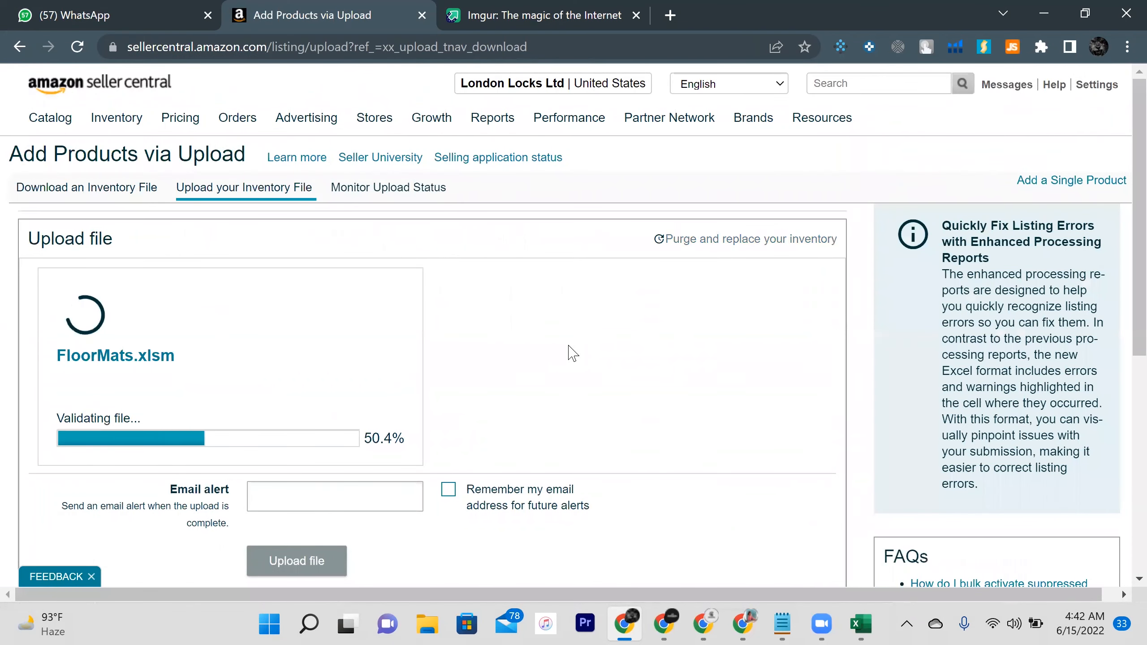
left_click(302, 497)
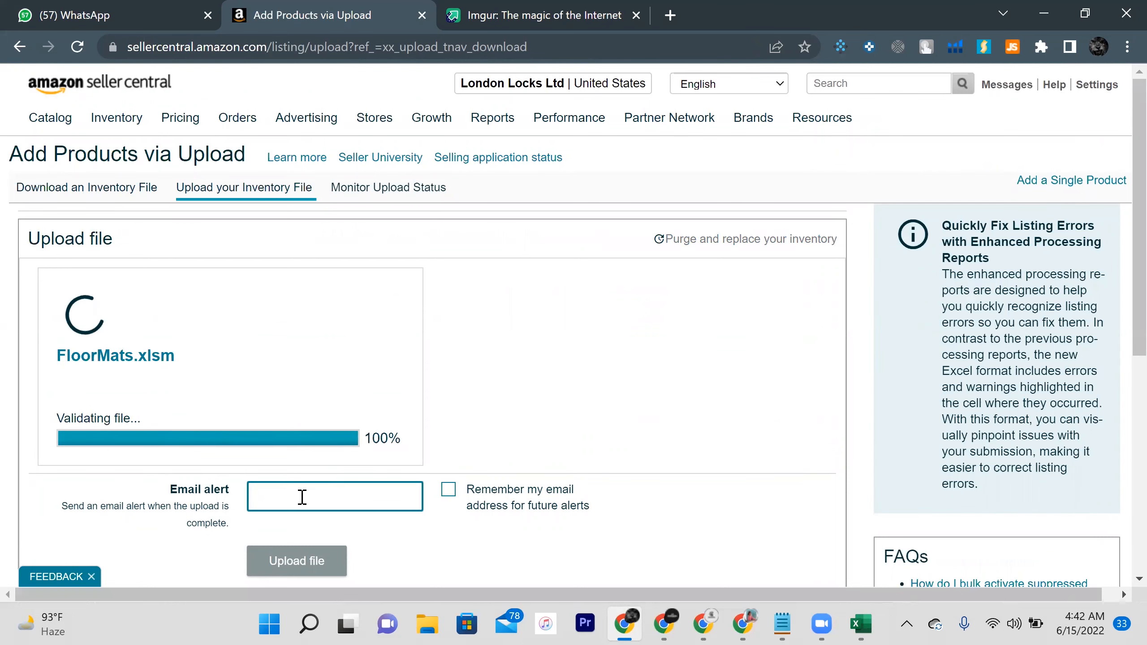
scroll(511, 453, "down", 1)
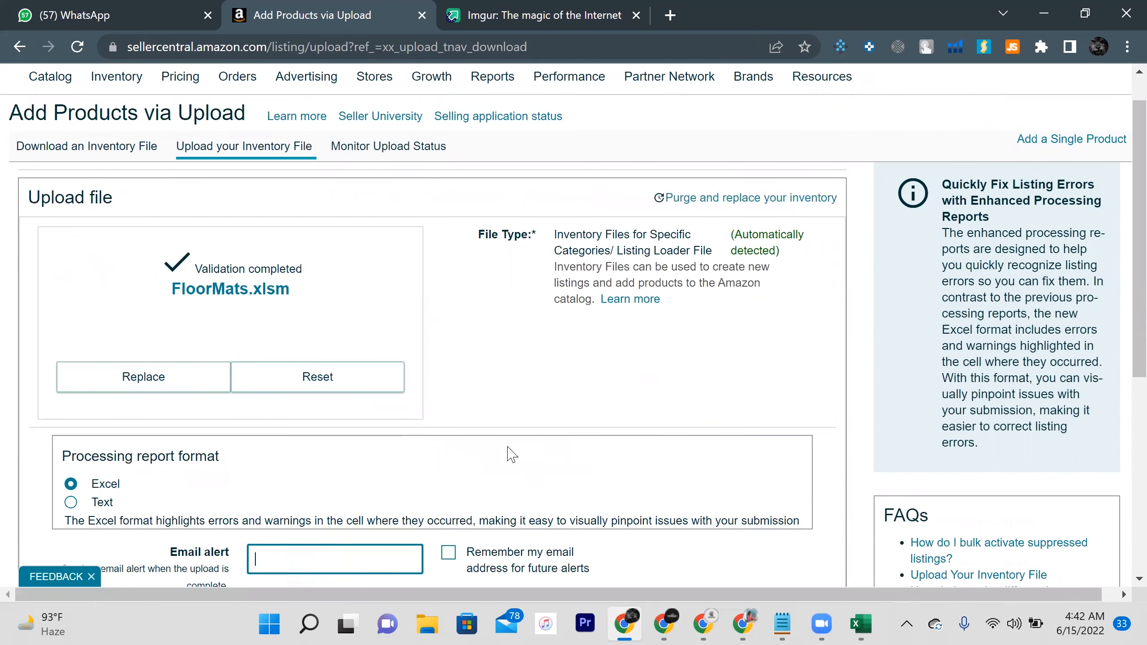
scroll(511, 454, "down", 5)
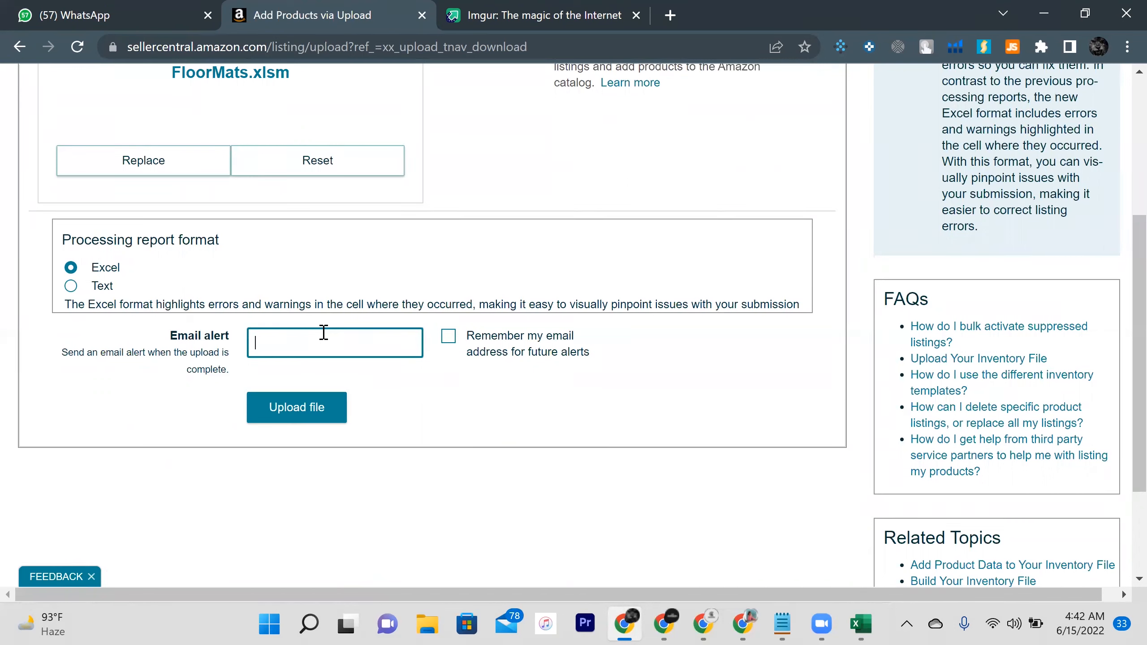
left_click(316, 412)
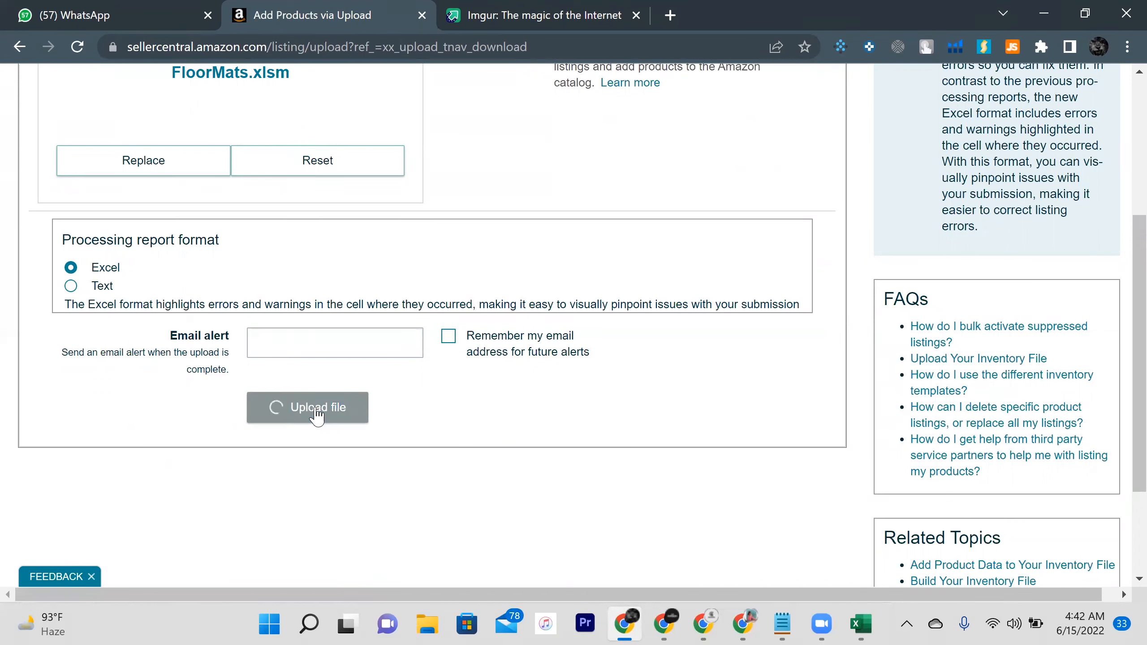